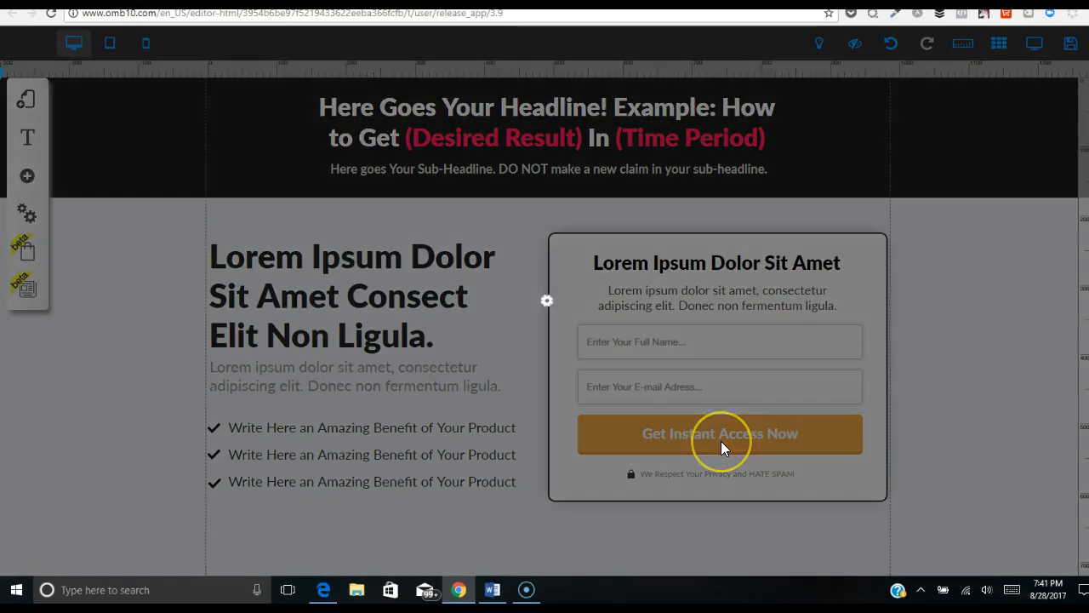
Step: Delete the large three-line "Lorem Ipsum Dolor Sit Amet Consect Elit Non Ligula." heading beside the opt-in form
click(639, 273)
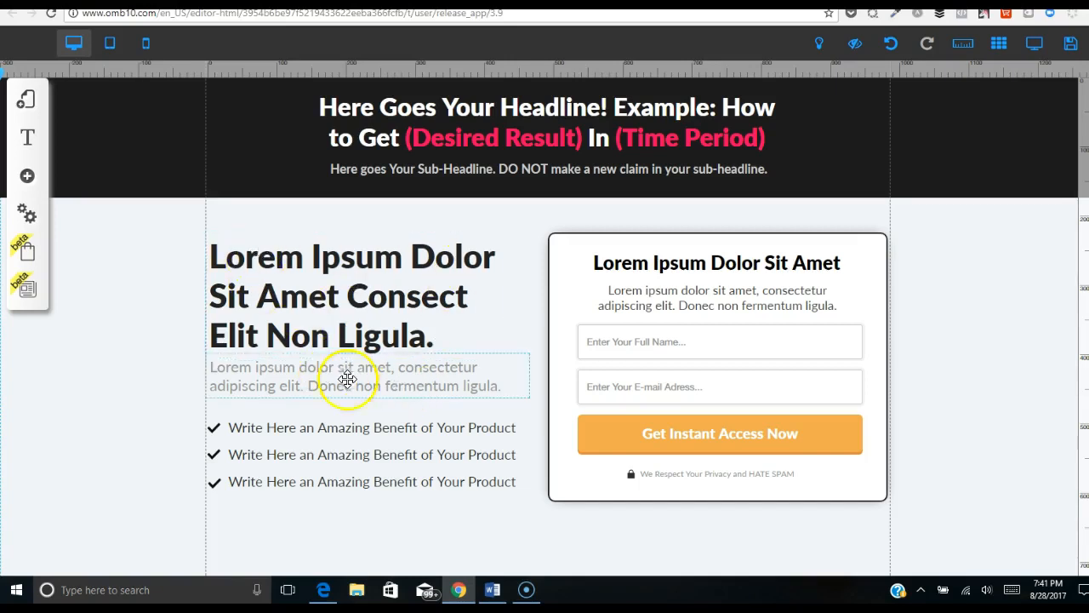
click(339, 293)
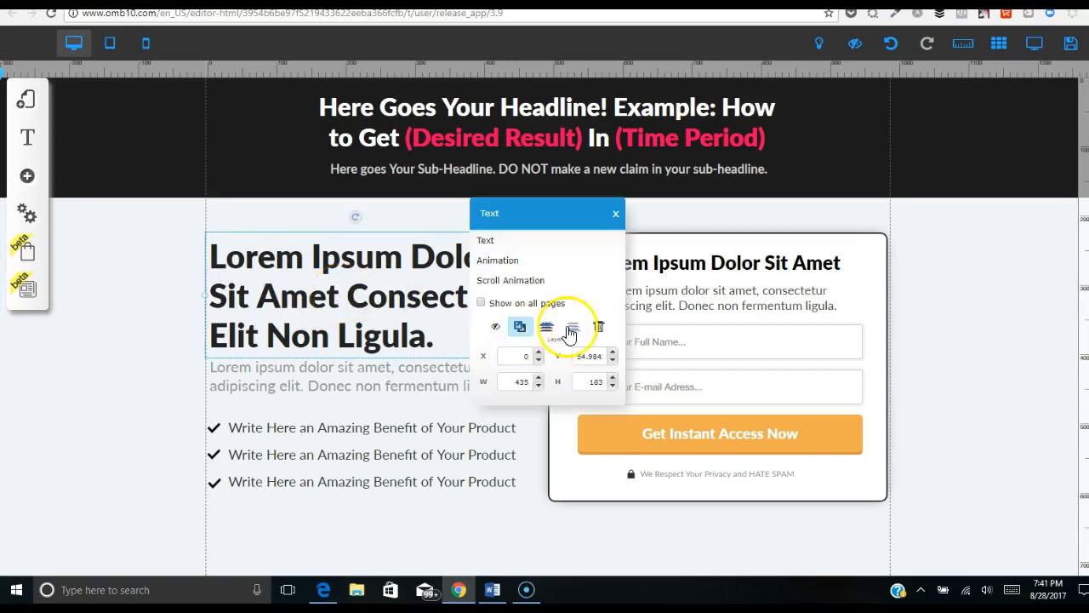
click(599, 326)
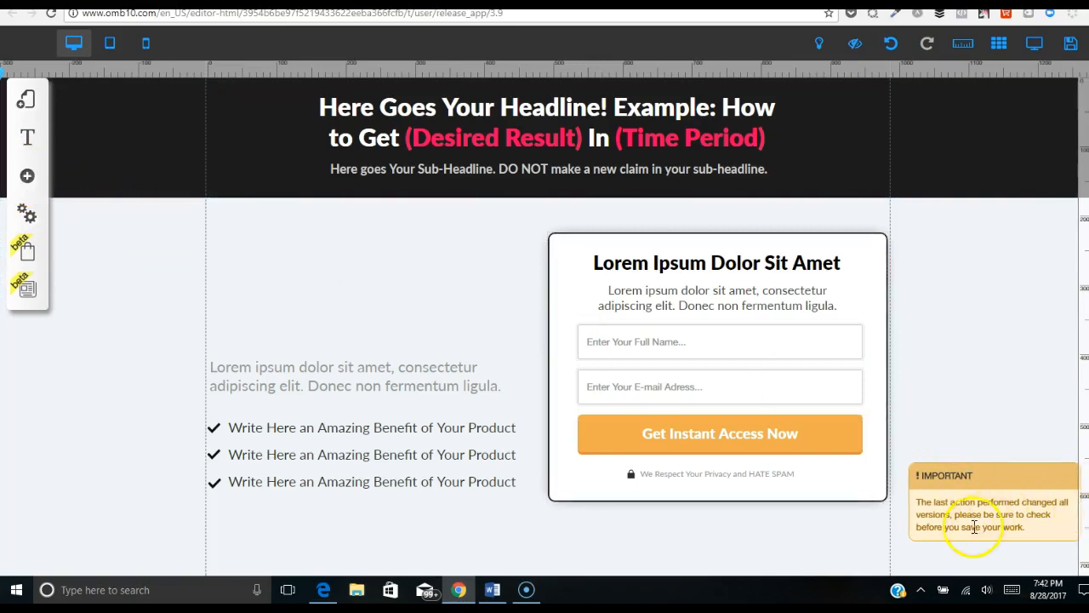
Step: Insert a plain image element, shrink it and place it in the empty area above the grey subheading text
click(26, 178)
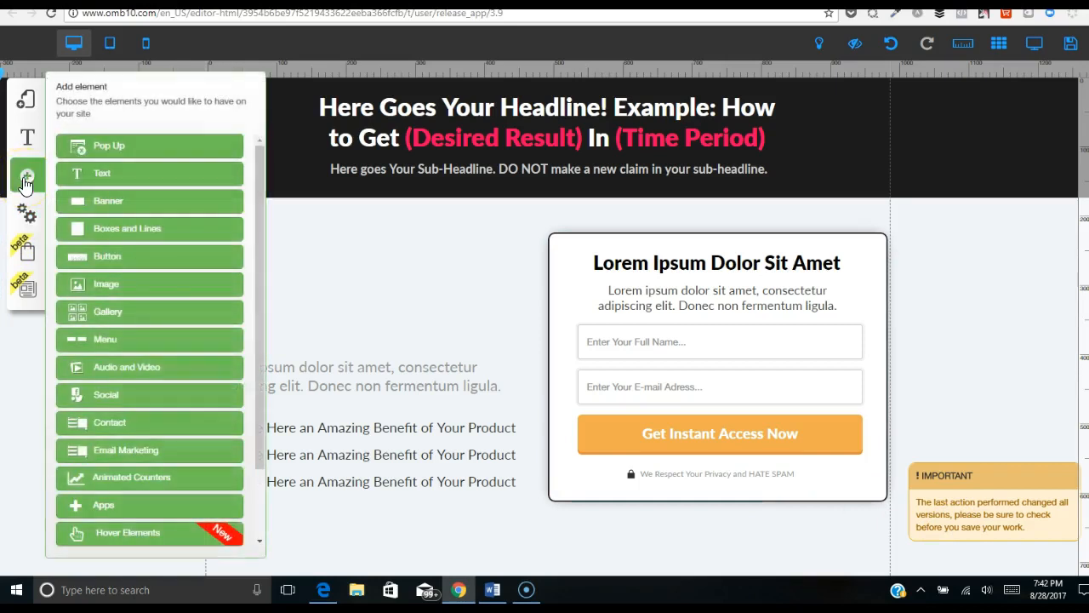
click(103, 284)
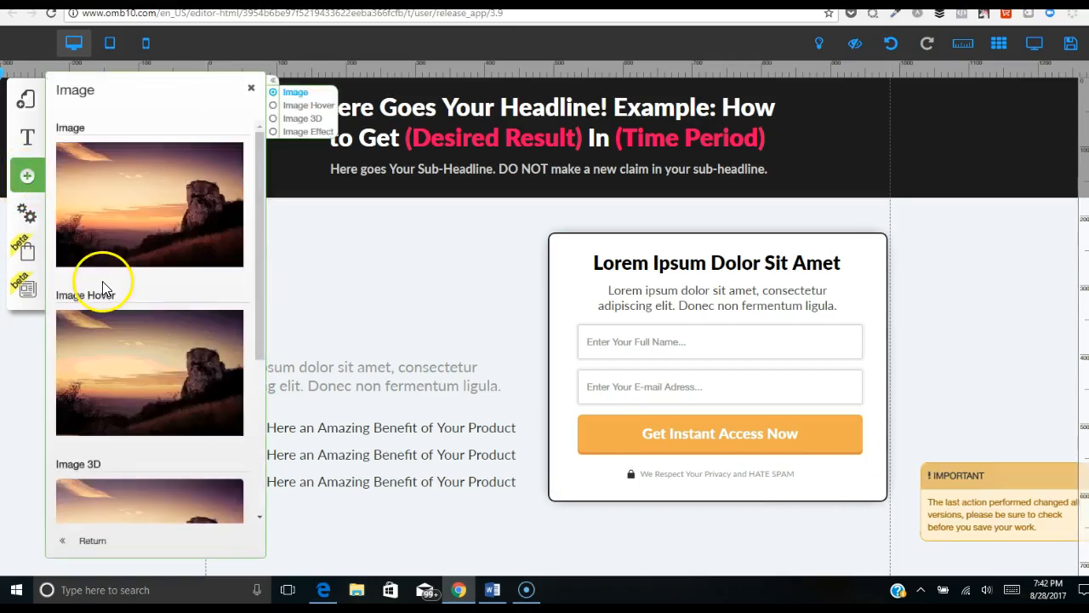
click(128, 230)
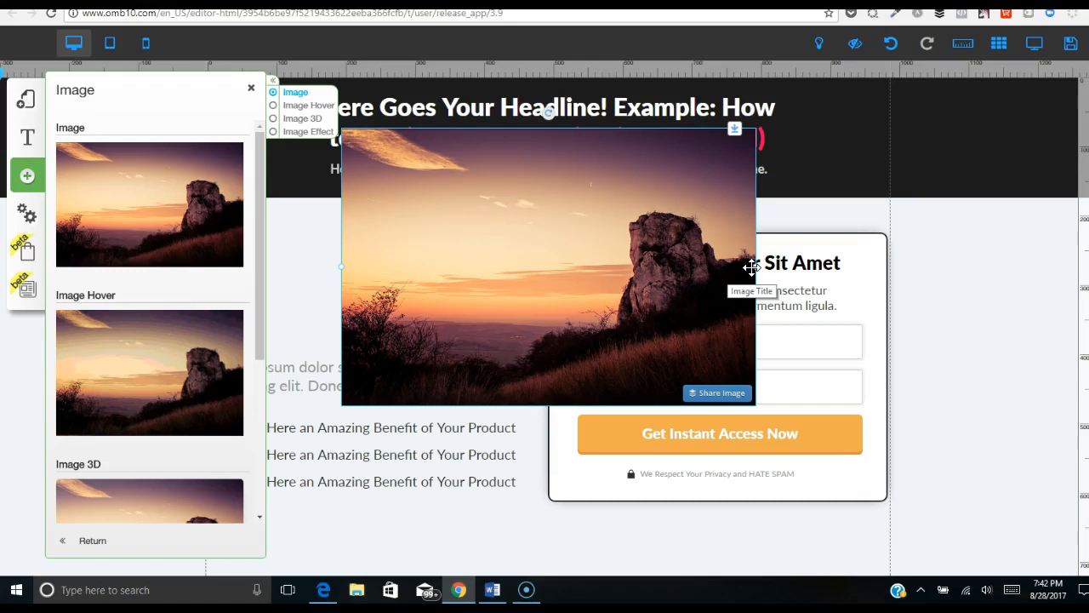
drag(751, 268, 657, 323)
click(251, 88)
drag(377, 274, 709, 348)
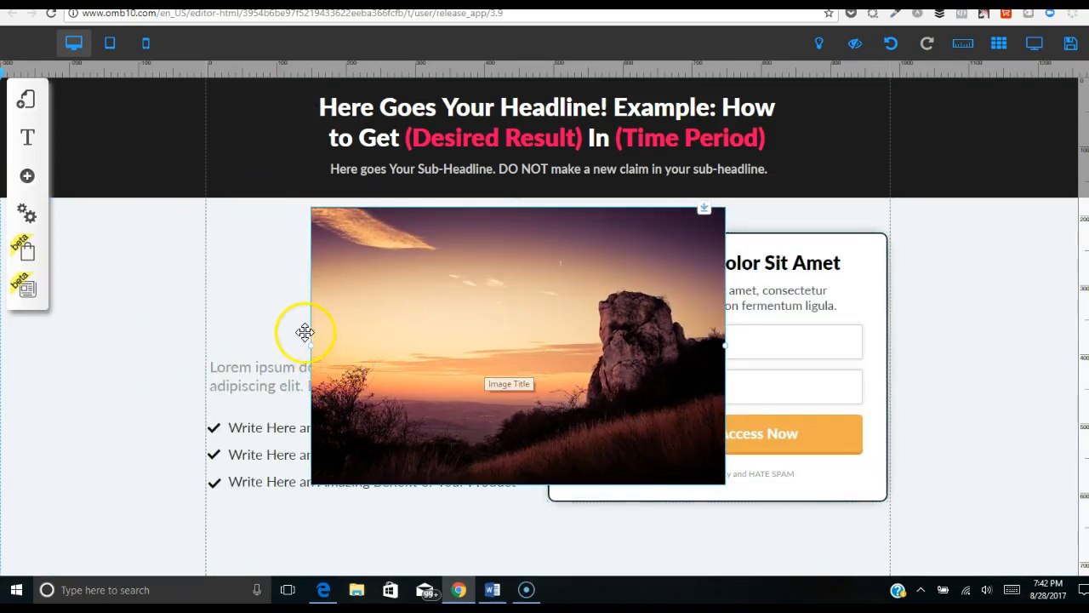
drag(309, 352, 503, 312)
drag(584, 285, 347, 295)
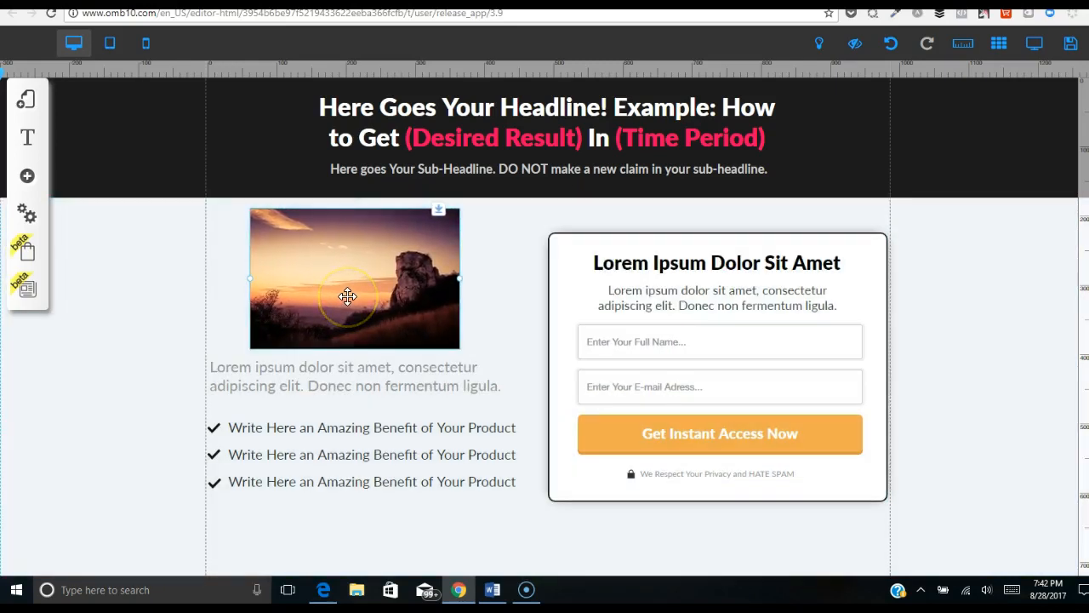
Step: Move the grey subheading down and enlarge the sunset image above it to about 333 px wide
drag(348, 369, 348, 389)
click(361, 315)
drag(362, 316, 364, 322)
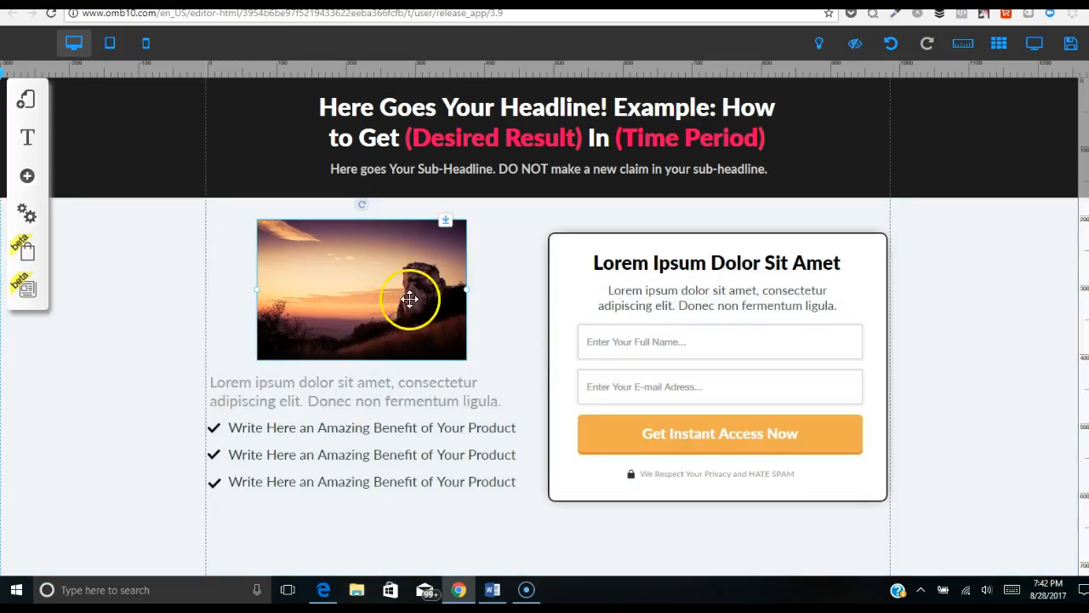
mouse_move(458, 289)
mouse_down()
mouse_move(479, 289)
mouse_move(451, 291)
mouse_up()
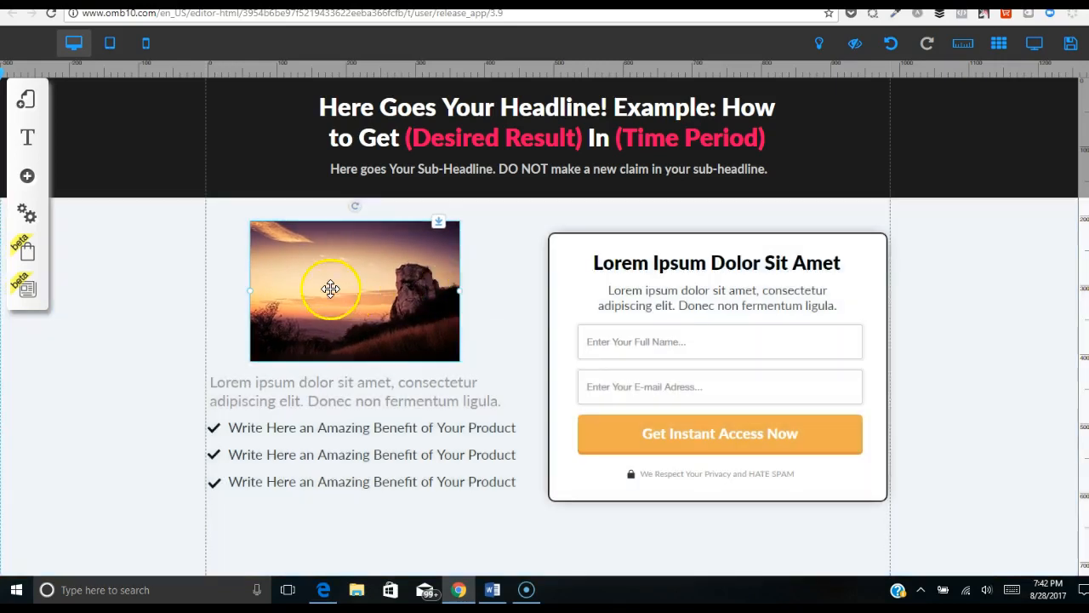
drag(250, 291, 227, 292)
drag(347, 291, 355, 284)
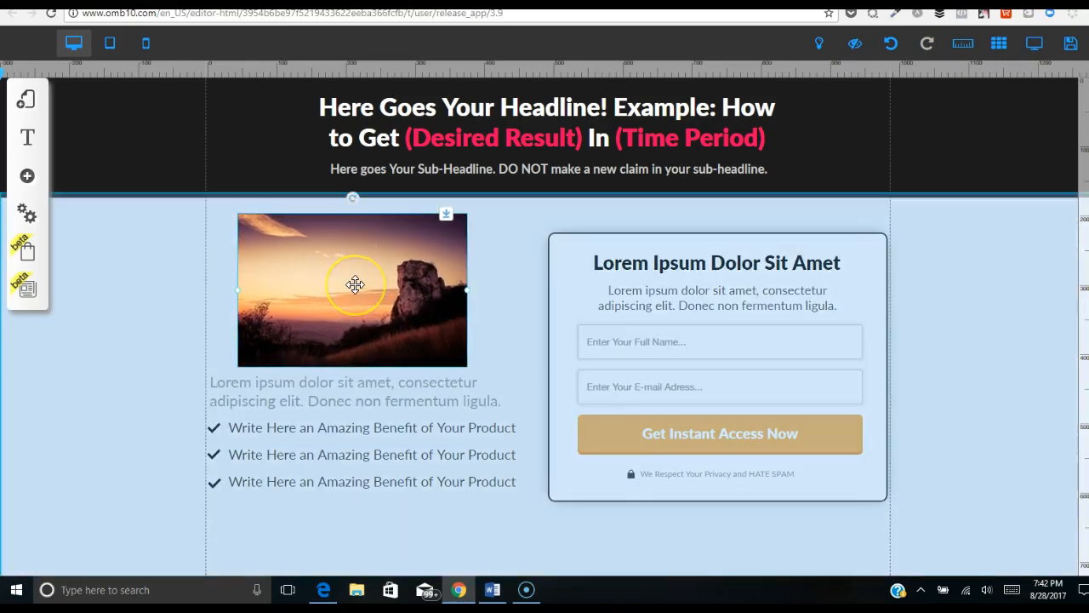
Step: Open the sunset image in the Photo Editor to view its editing tools, and close it without saving
click(355, 285)
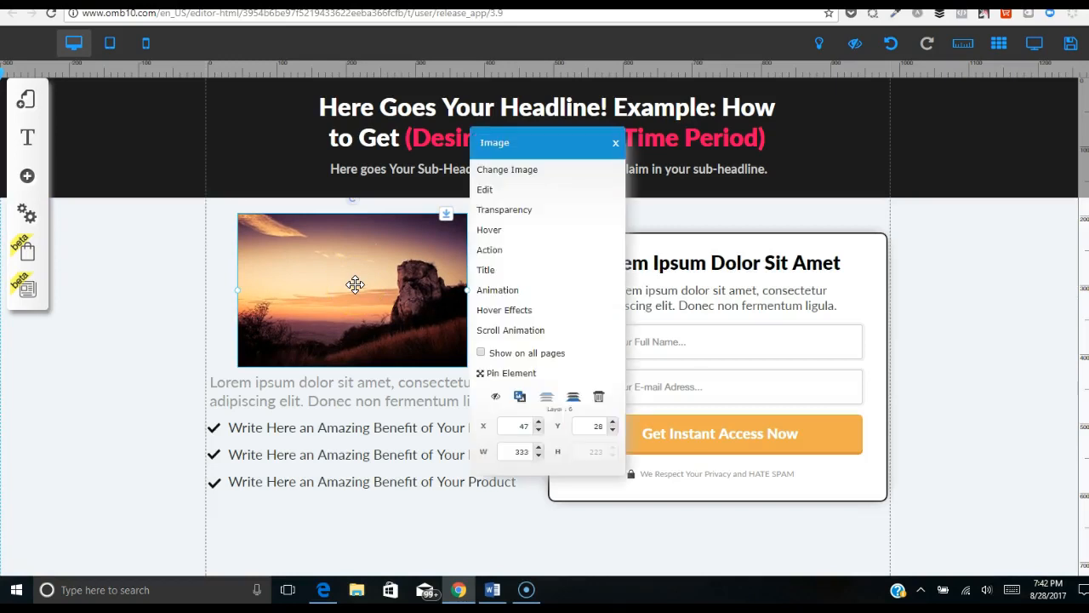
click(492, 188)
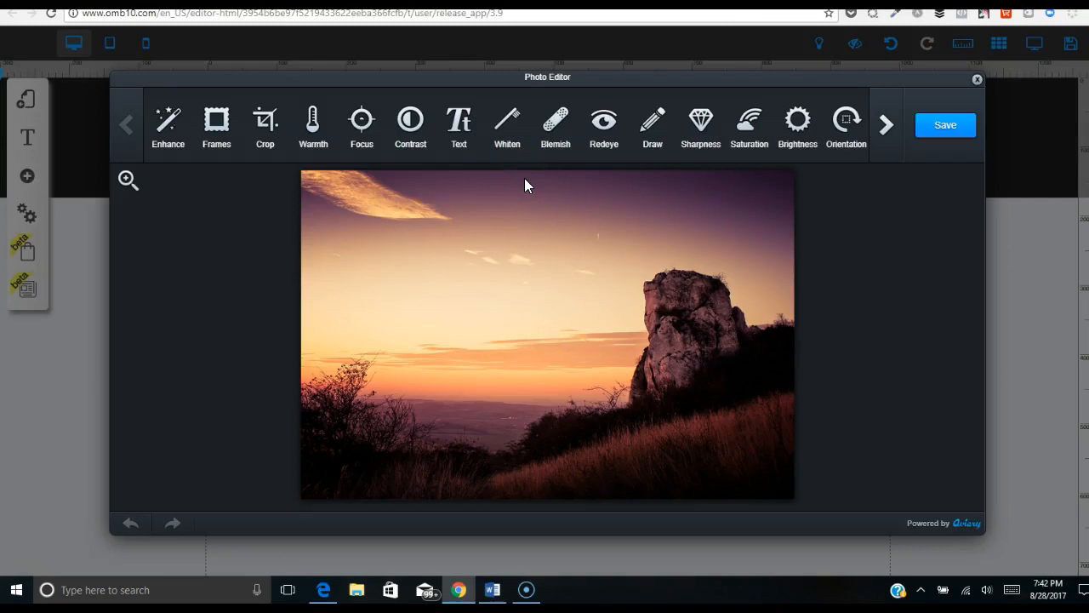
click(978, 82)
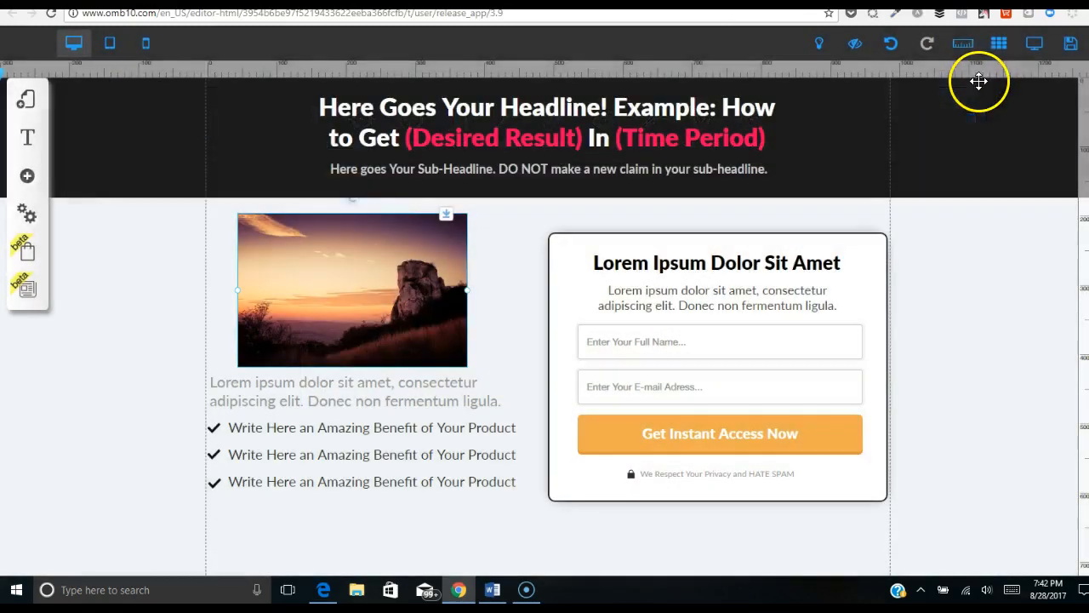
Step: Replace the sunset image with the makeup photo from My File
click(422, 271)
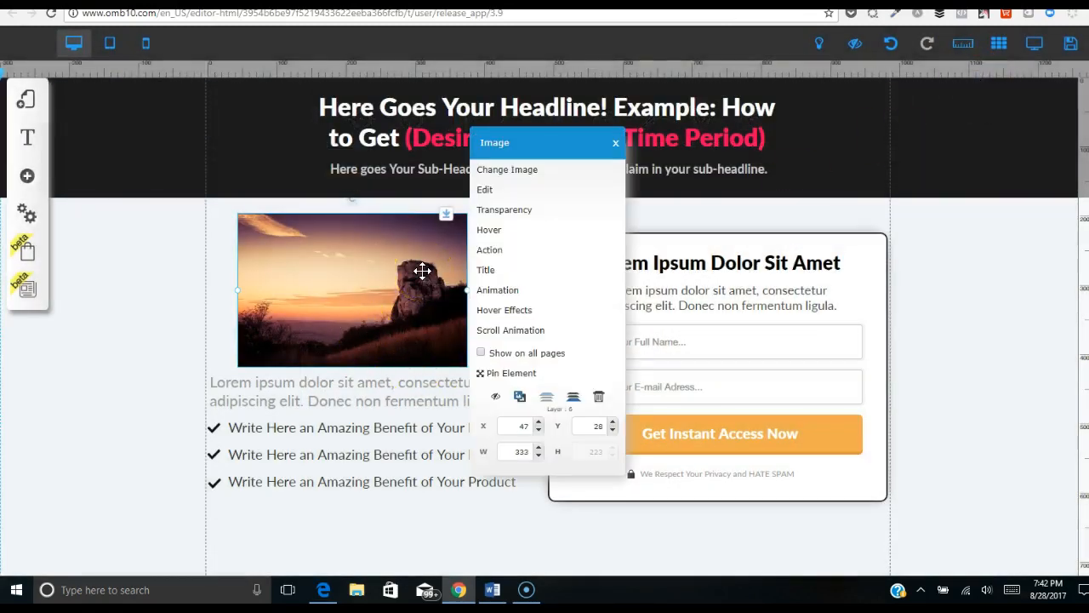
click(485, 173)
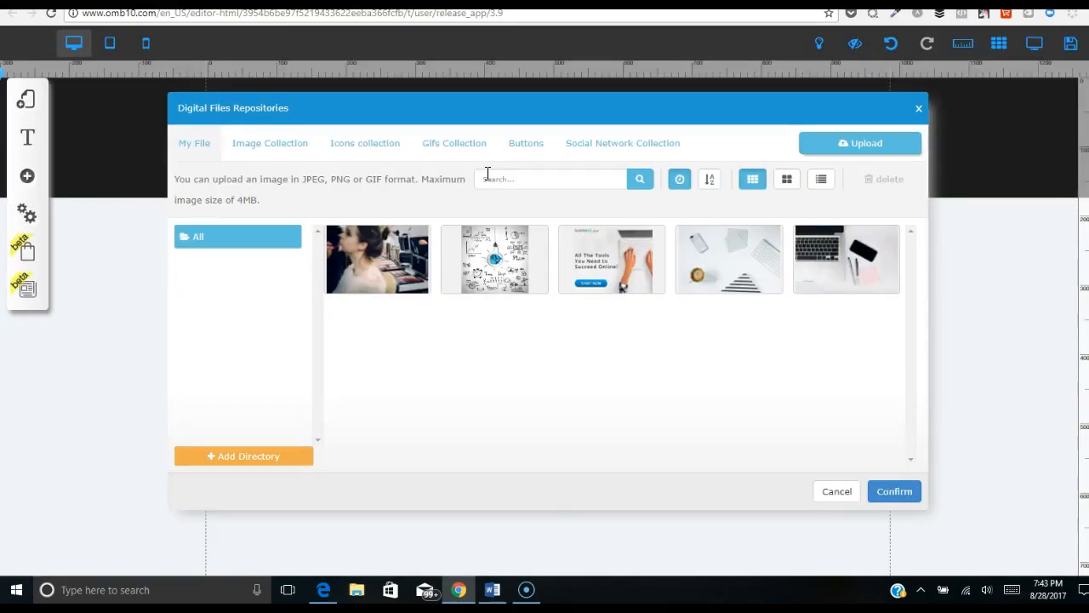
click(396, 267)
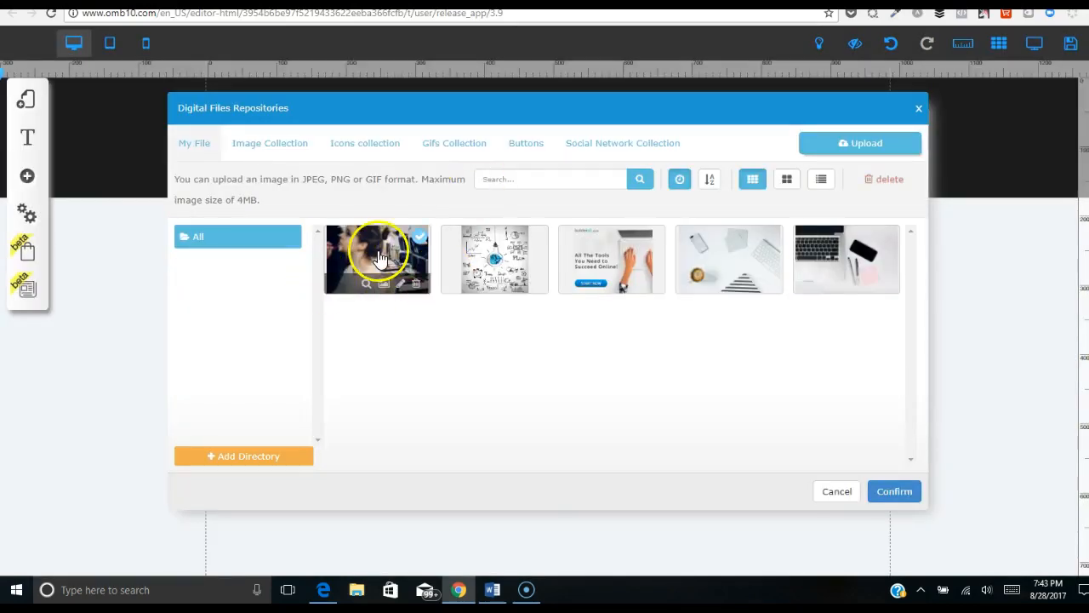
click(900, 493)
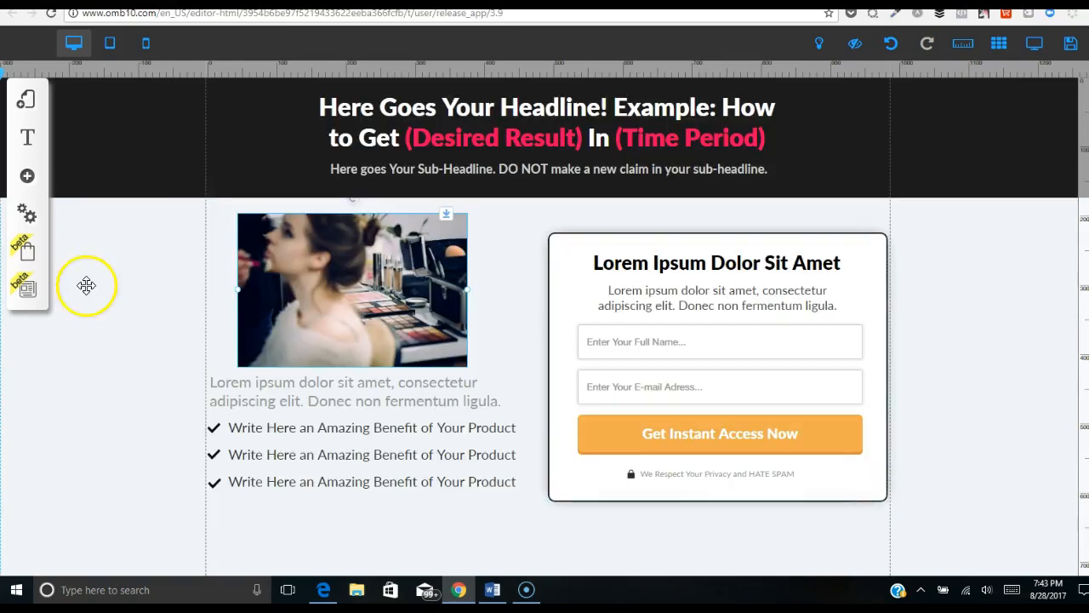
Step: Nudge the makeup photo and grey subheading sideways away from the guide line, and shift the opt-in form up slightly
mouse_move(282, 292)
mouse_down()
mouse_move(301, 292)
mouse_move(292, 292)
mouse_up()
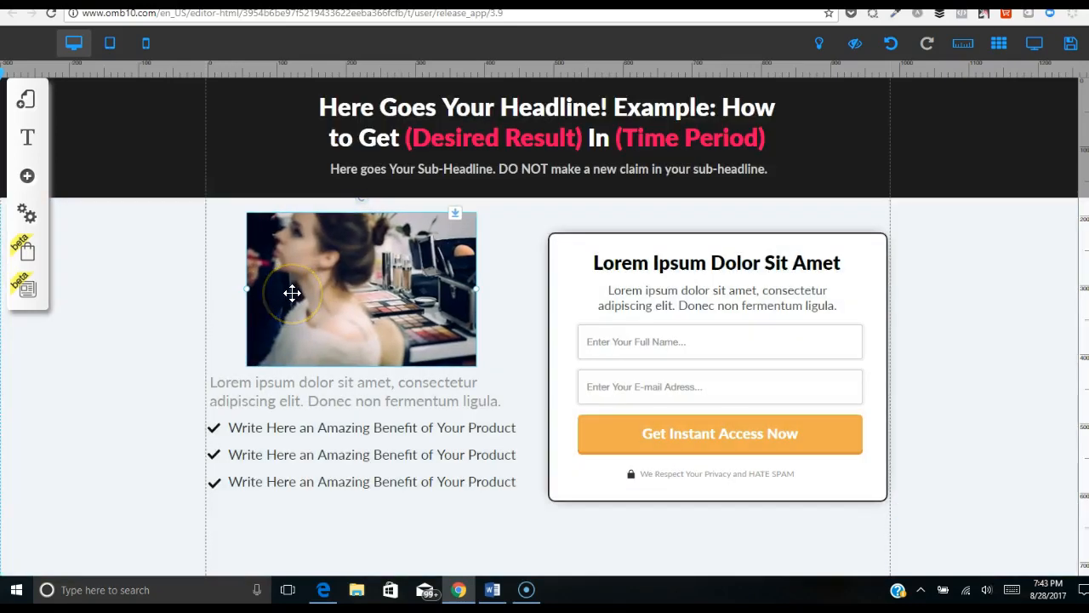
drag(566, 272, 568, 257)
drag(418, 404, 405, 401)
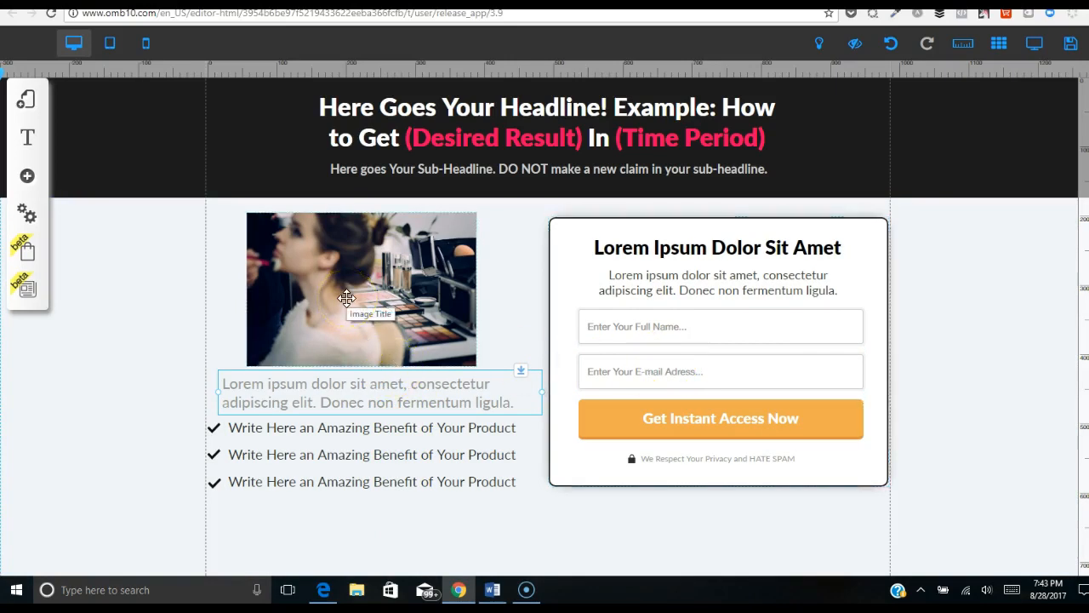
Step: Delete the makeup photo and put a YouTube video element in its place beside the opt-in form
click(346, 298)
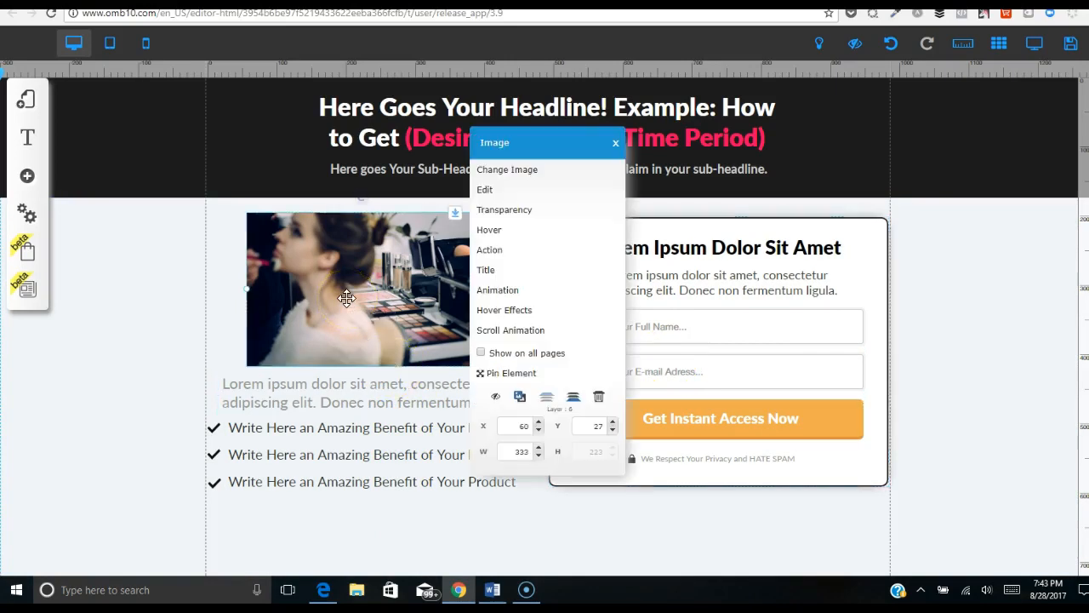
click(598, 396)
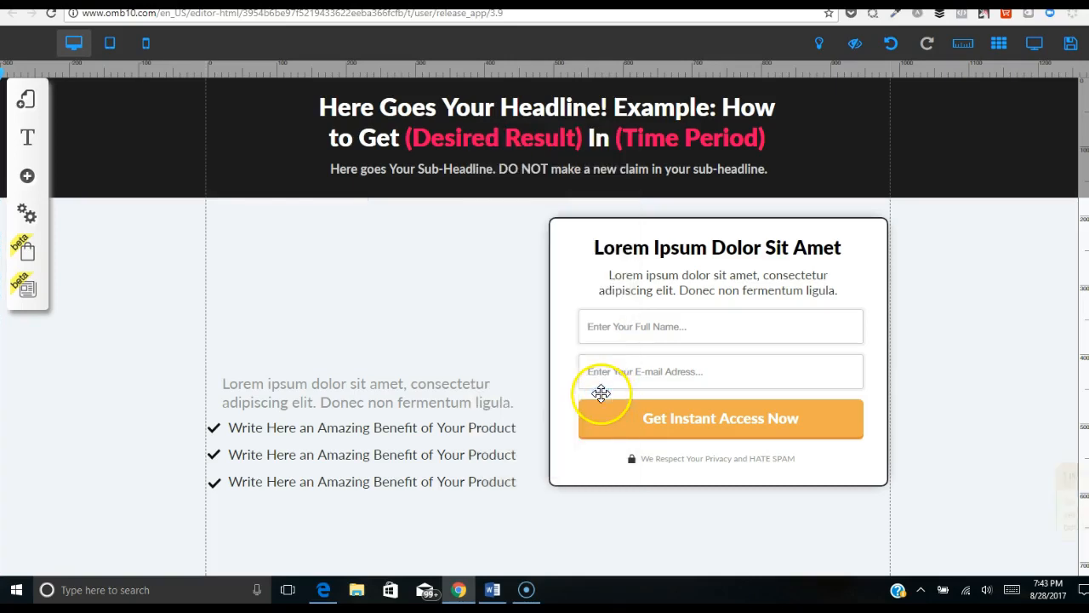
click(28, 178)
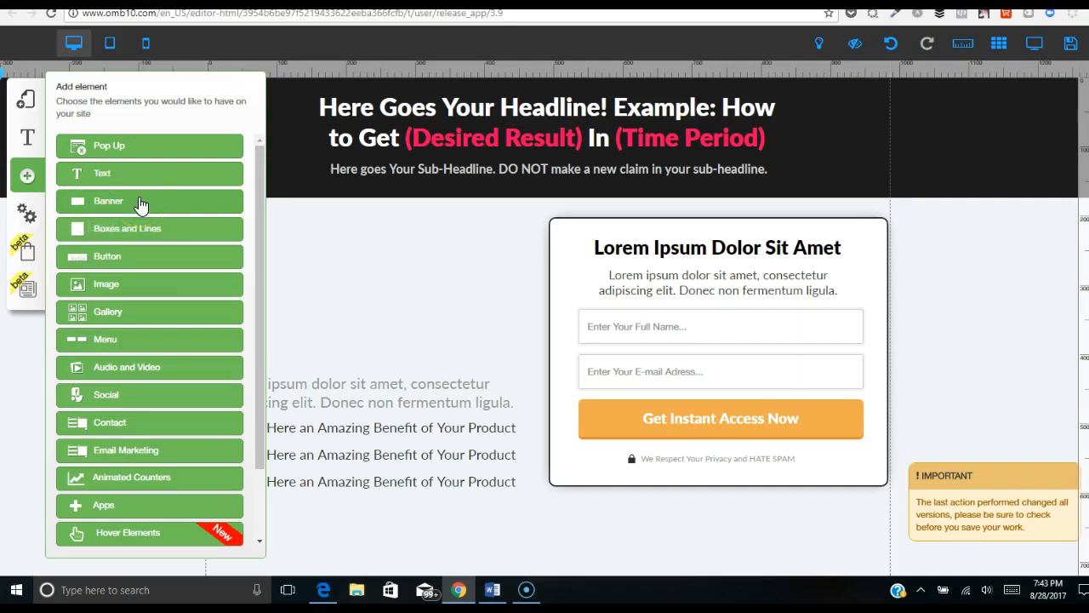
click(139, 364)
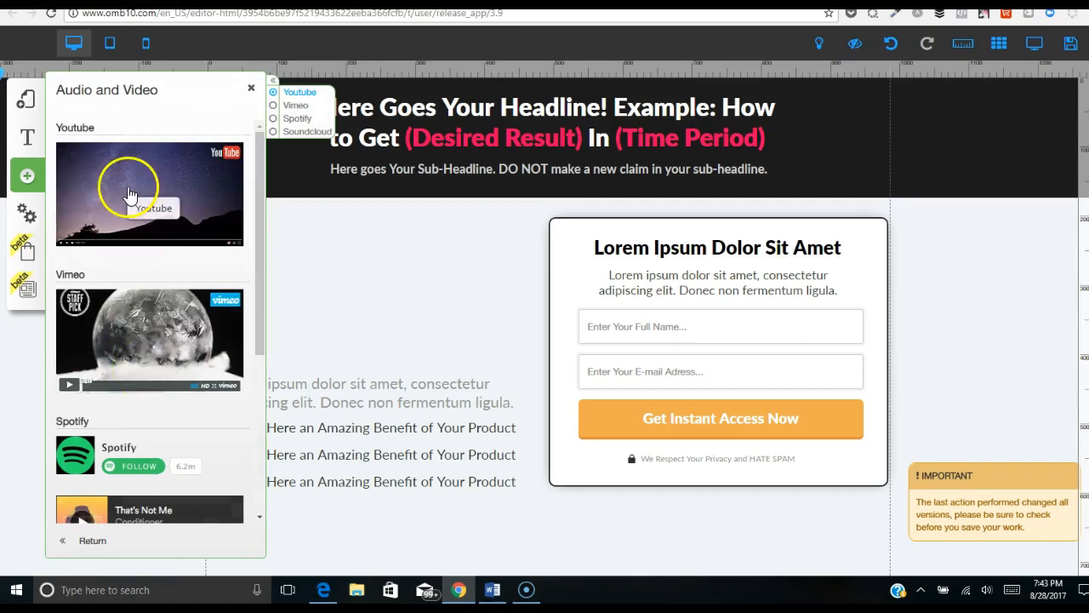
drag(255, 220, 275, 194)
click(119, 207)
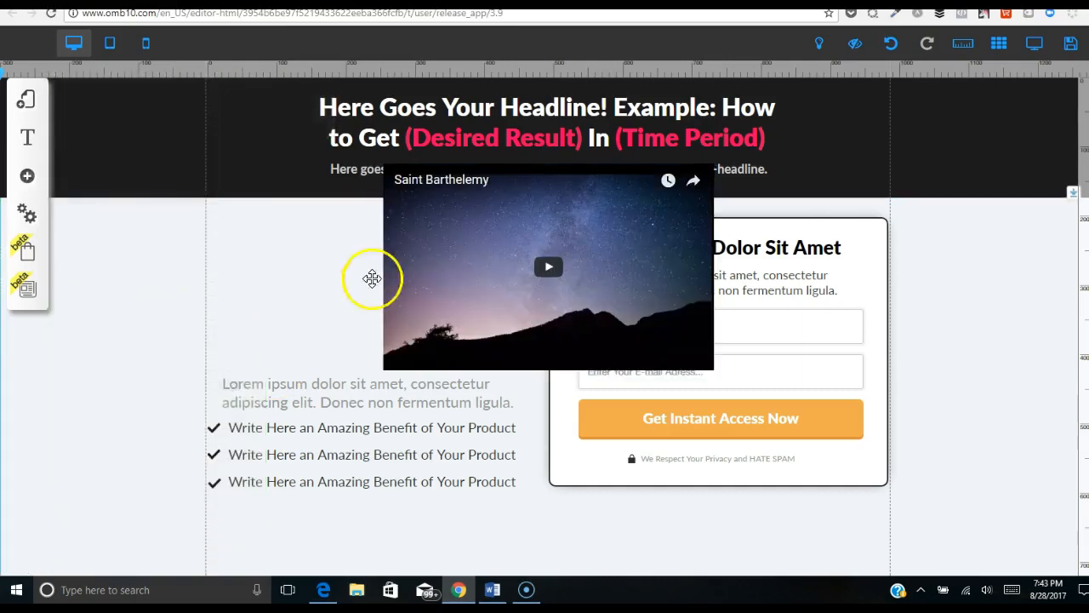
drag(418, 279, 285, 302)
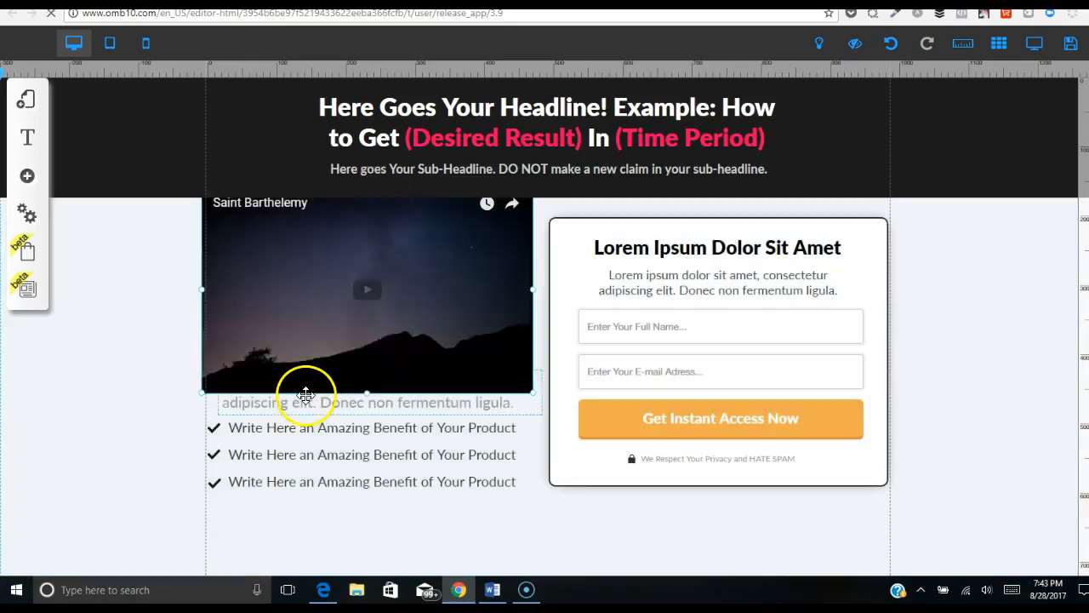
Step: Move the grey subheading and the three benefit lines down below the video, and lower the opt-in form slightly
drag(312, 448, 312, 467)
drag(746, 309, 747, 320)
drag(339, 404, 335, 420)
drag(315, 479, 320, 500)
Step: Realign the check marks with the benefit lines, and shift the grey subheading and the video down slightly
drag(212, 455, 219, 519)
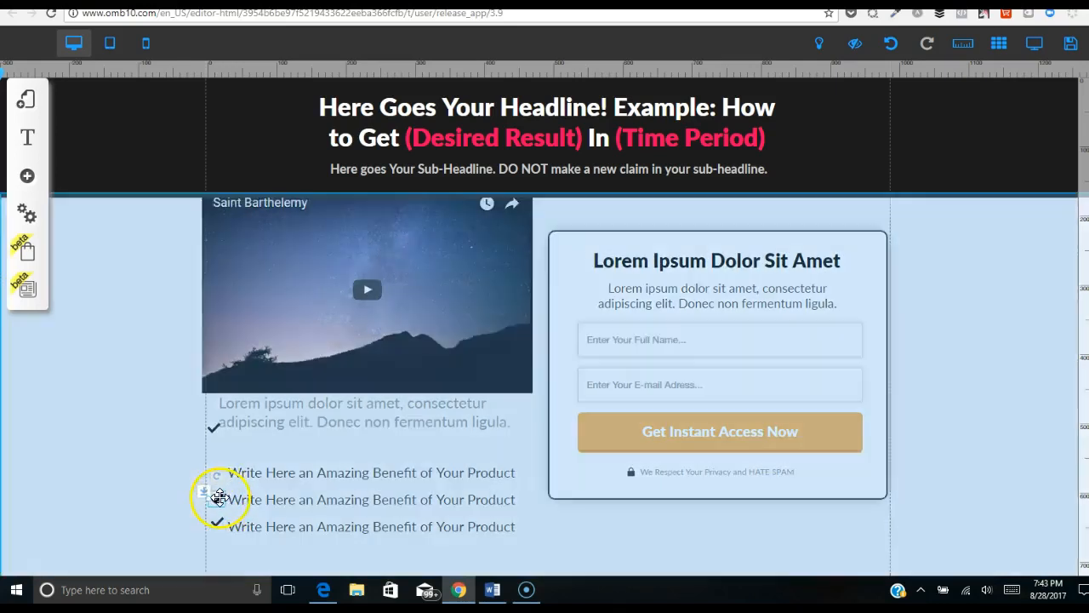
drag(212, 429, 216, 473)
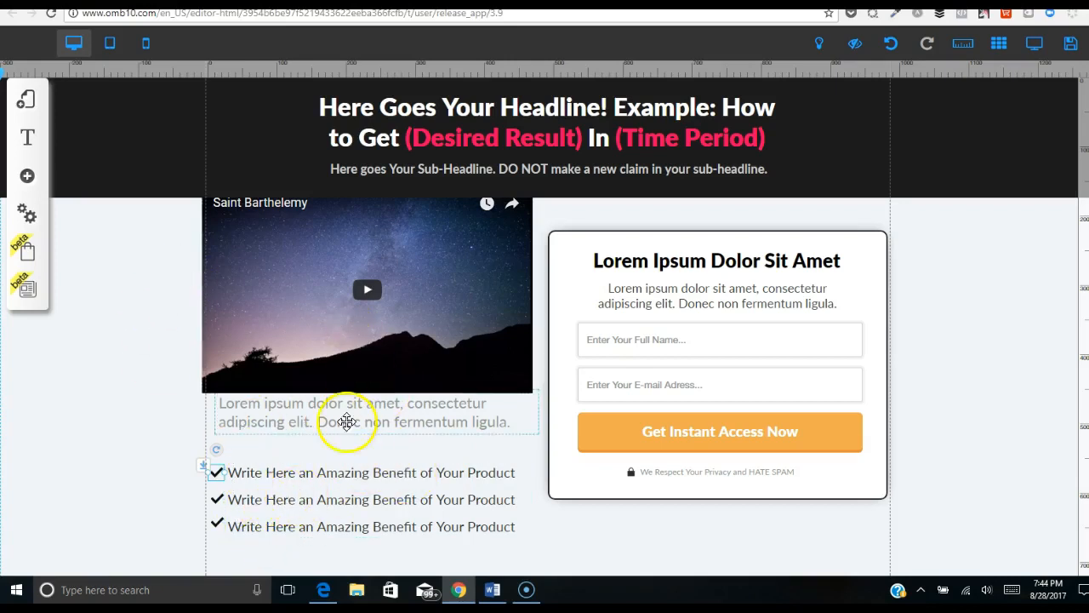
drag(332, 419, 335, 437)
drag(343, 348, 361, 336)
Step: Enable Auto Play for the YouTube video, keeping its existing video URL
click(361, 337)
click(509, 200)
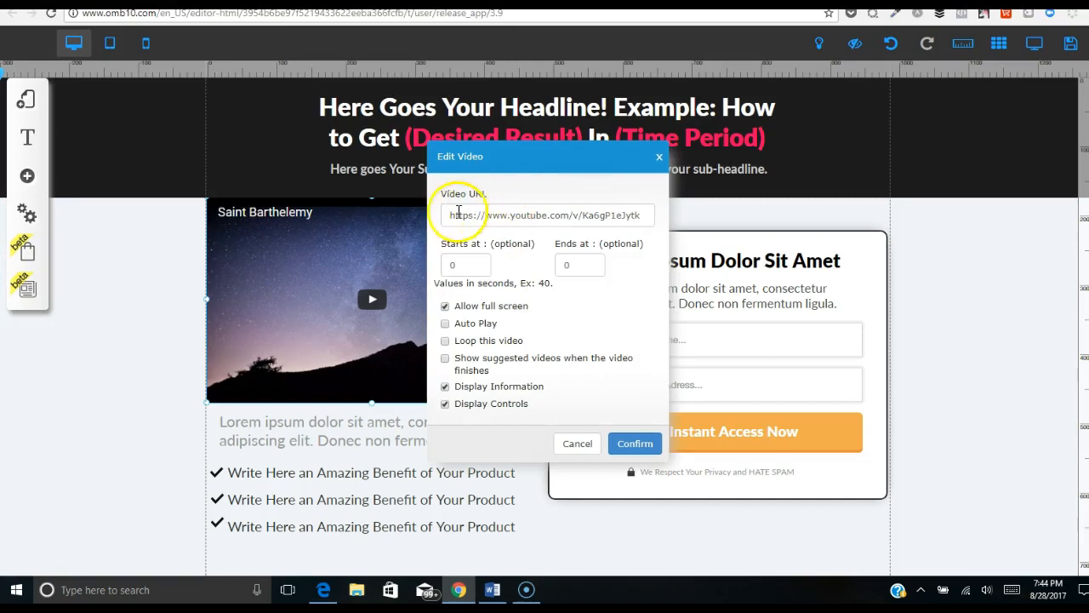
drag(450, 214, 655, 208)
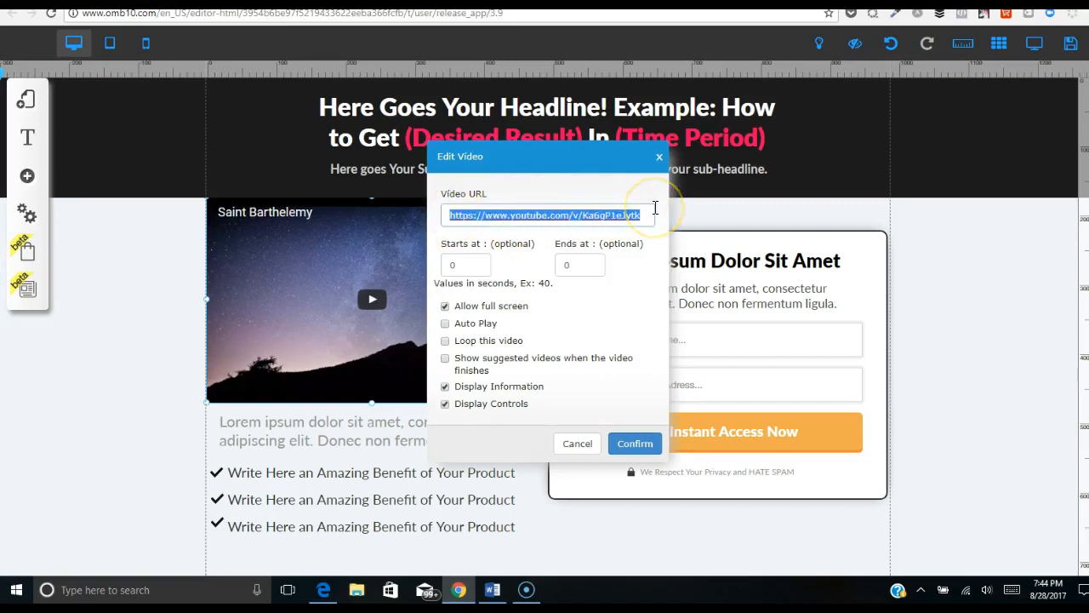
click(445, 324)
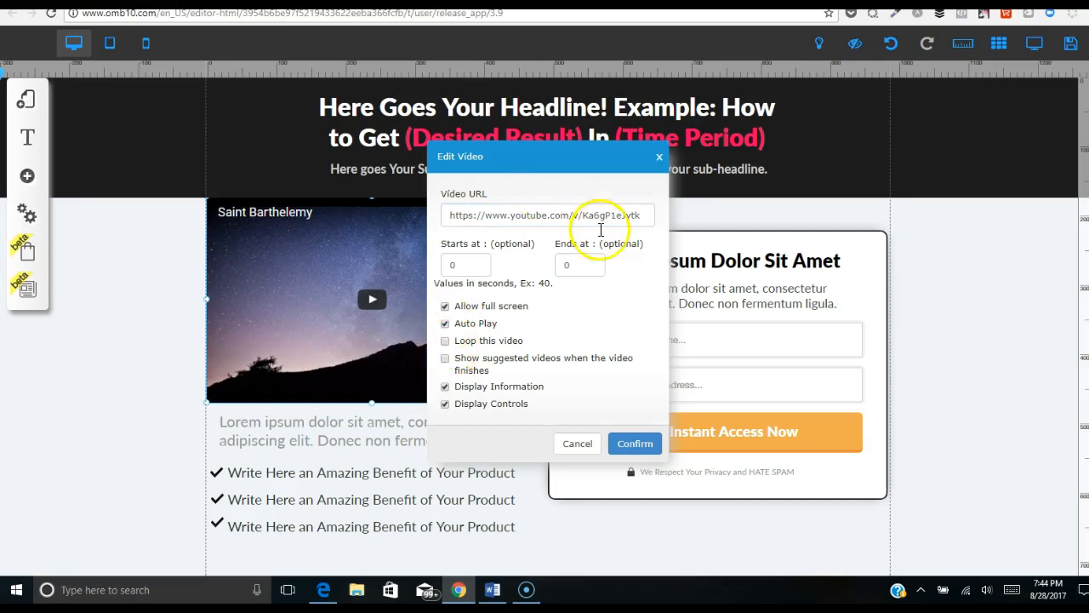
click(634, 444)
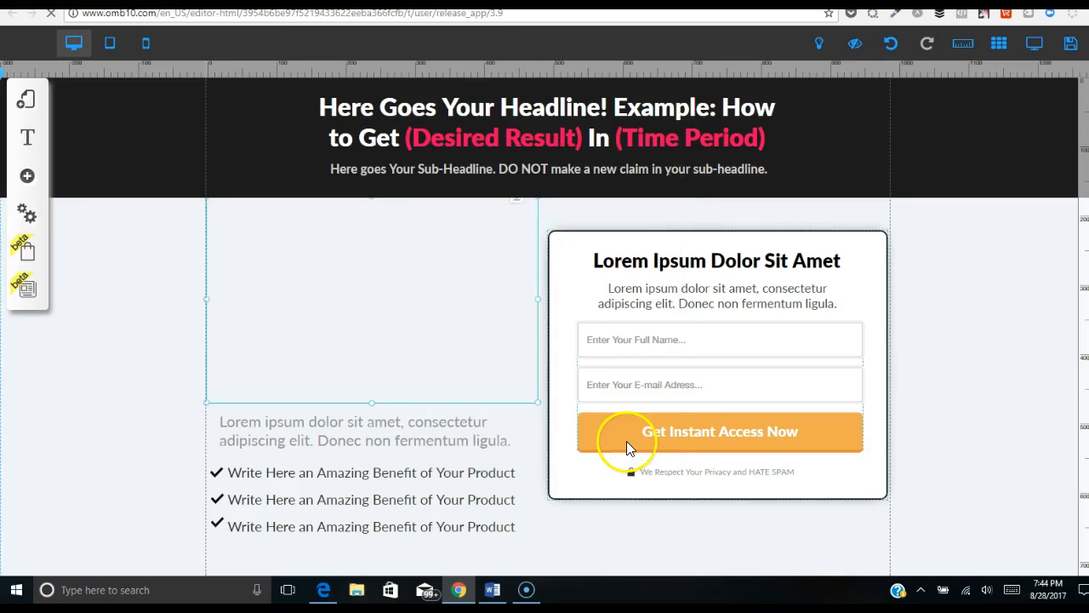
Step: Save the changes to the Home page, and move the video slightly down from the dark header
click(1071, 46)
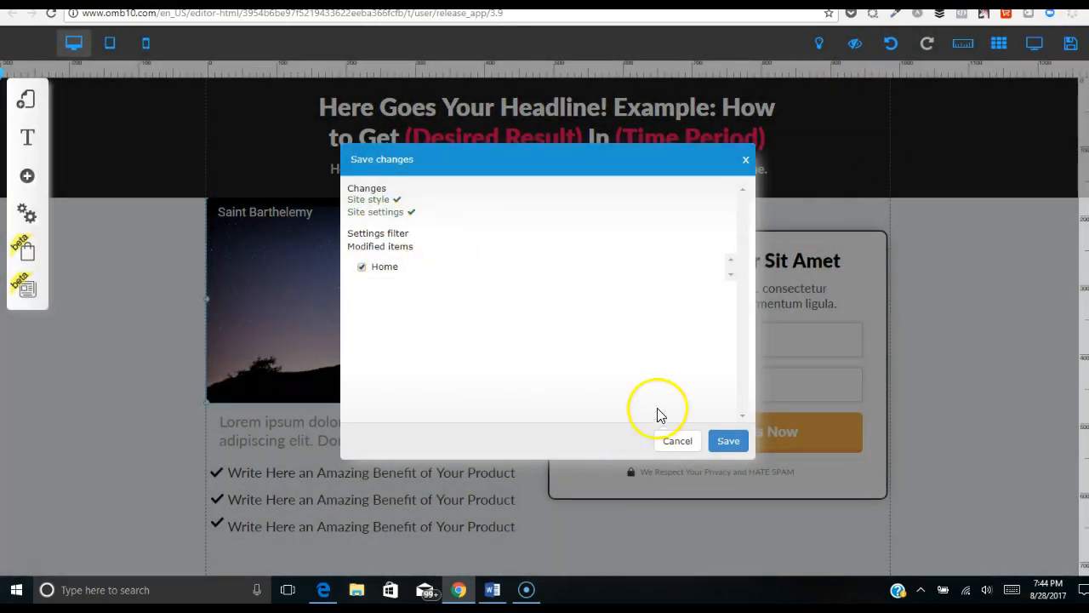
click(727, 441)
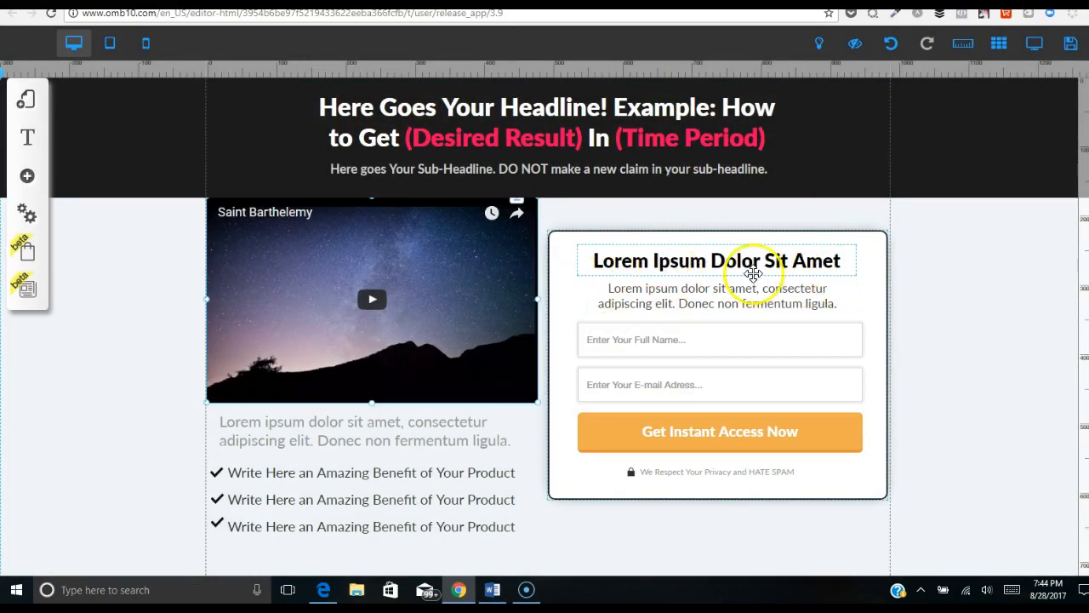
drag(266, 302, 320, 309)
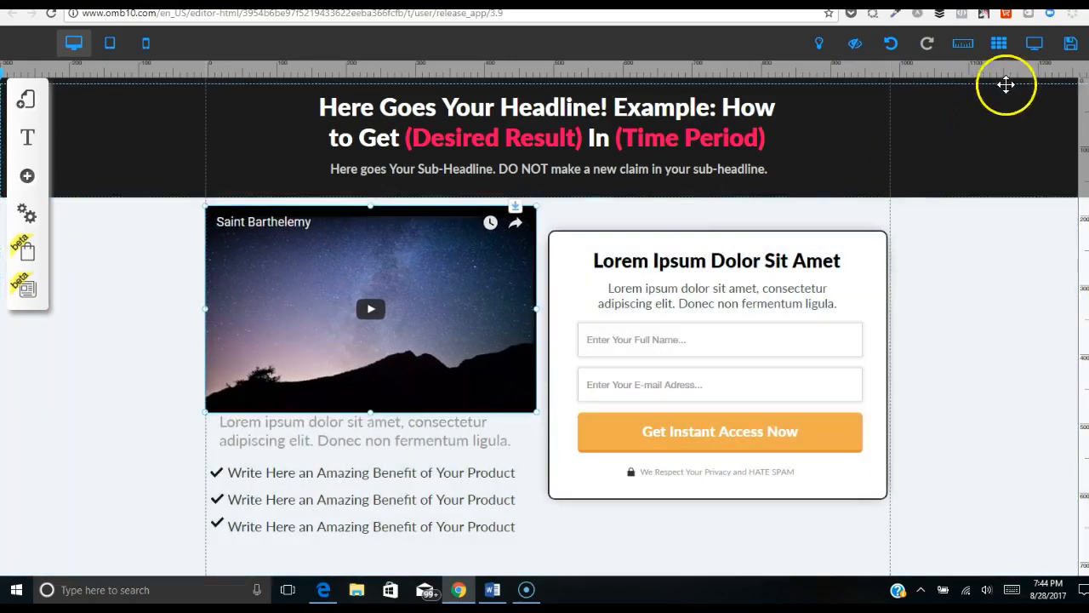
Step: Save the latest changes to the Home page
click(1064, 48)
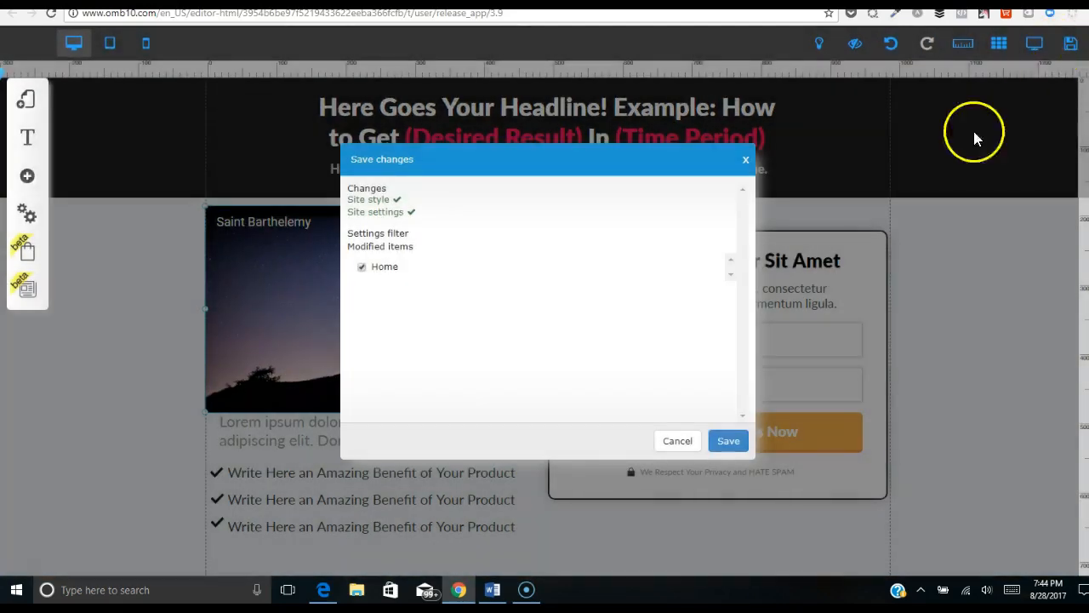
click(725, 442)
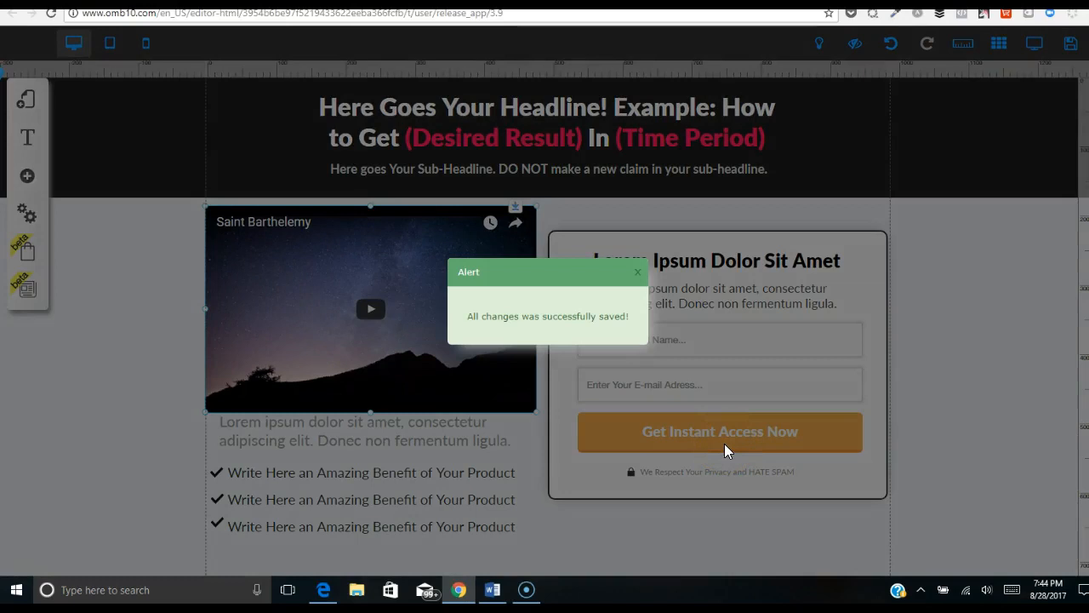
click(699, 438)
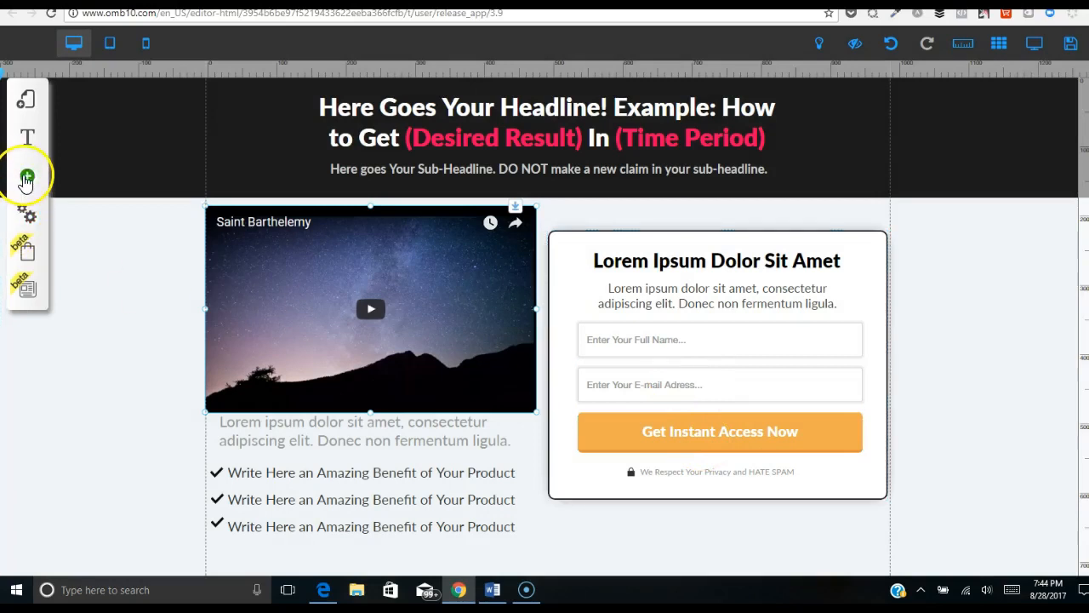
Step: Open the Thank You - Five page of the Email Optin - Thirty Seven layout for editing
click(24, 107)
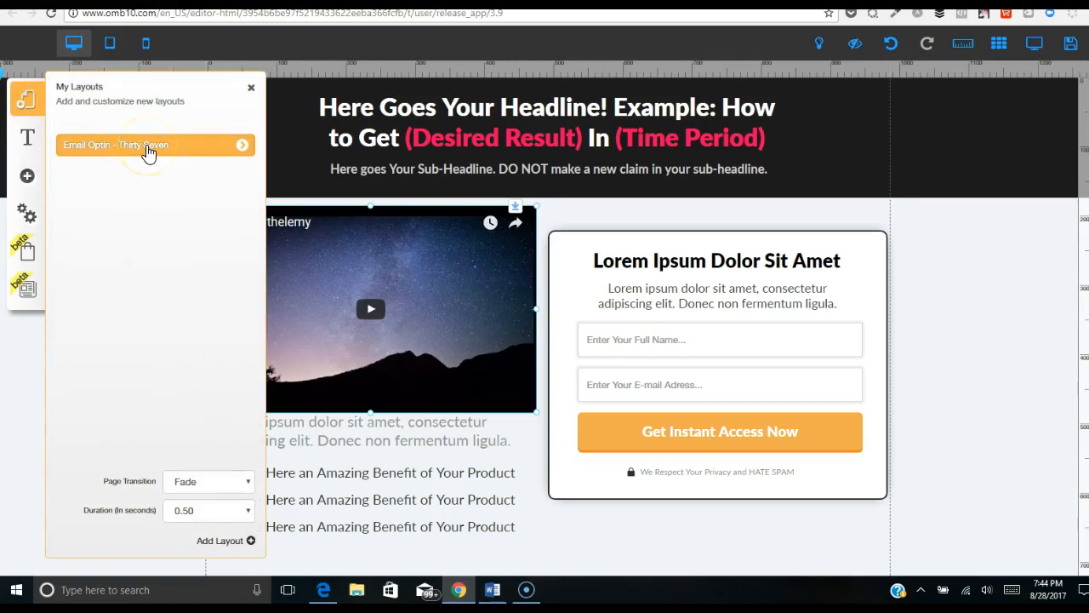
click(242, 145)
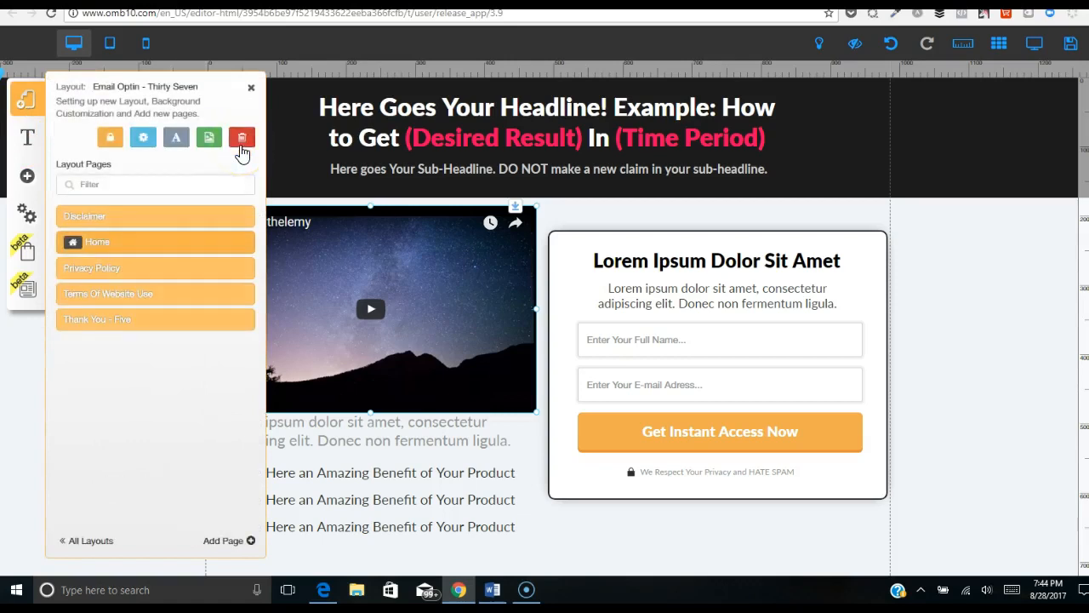
mouse_move(103, 243)
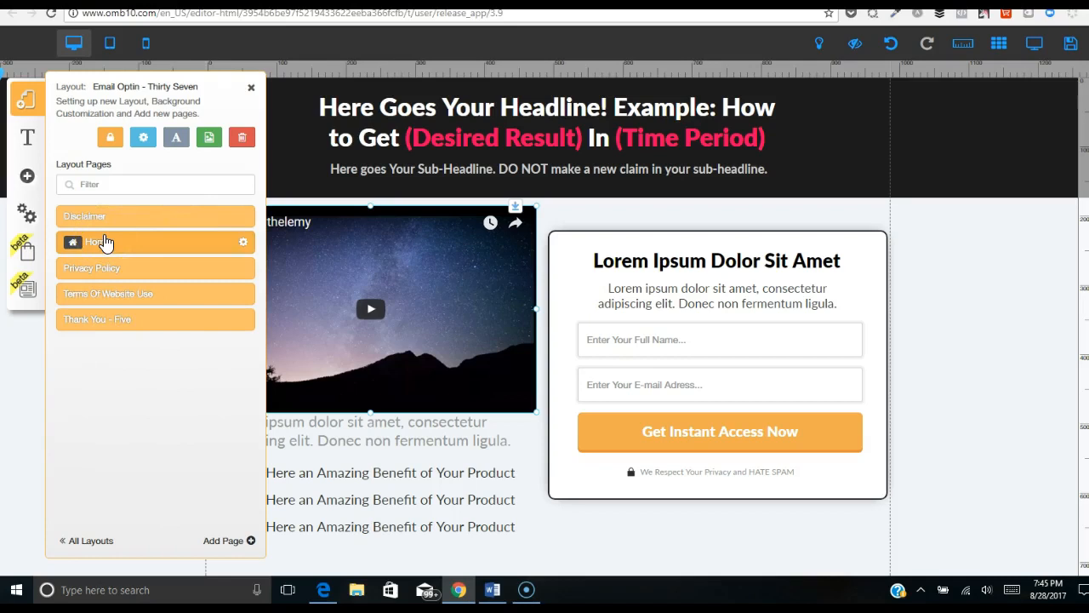
click(107, 321)
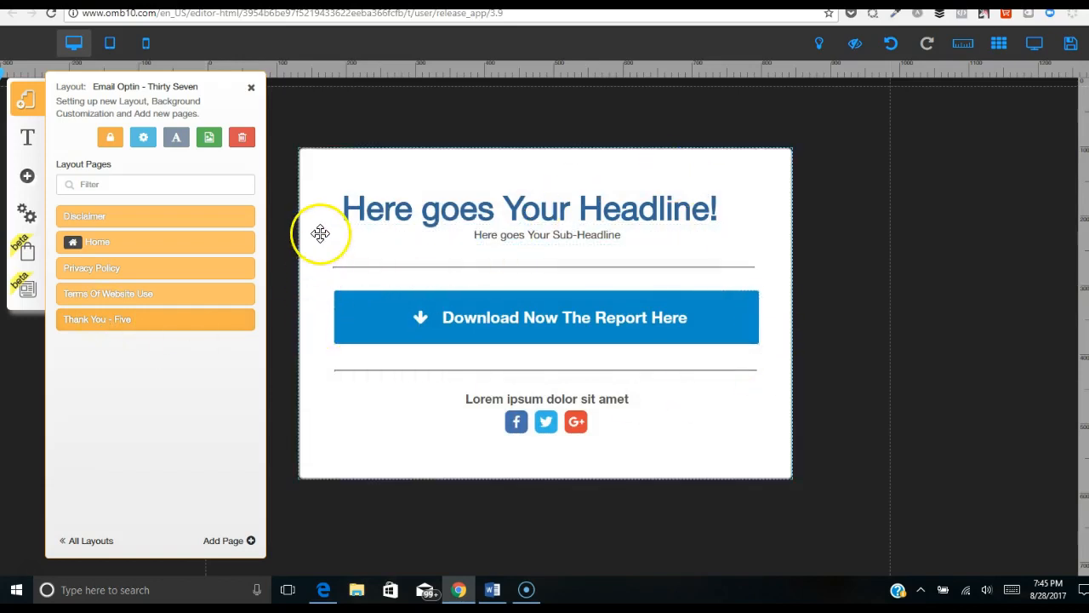
click(251, 88)
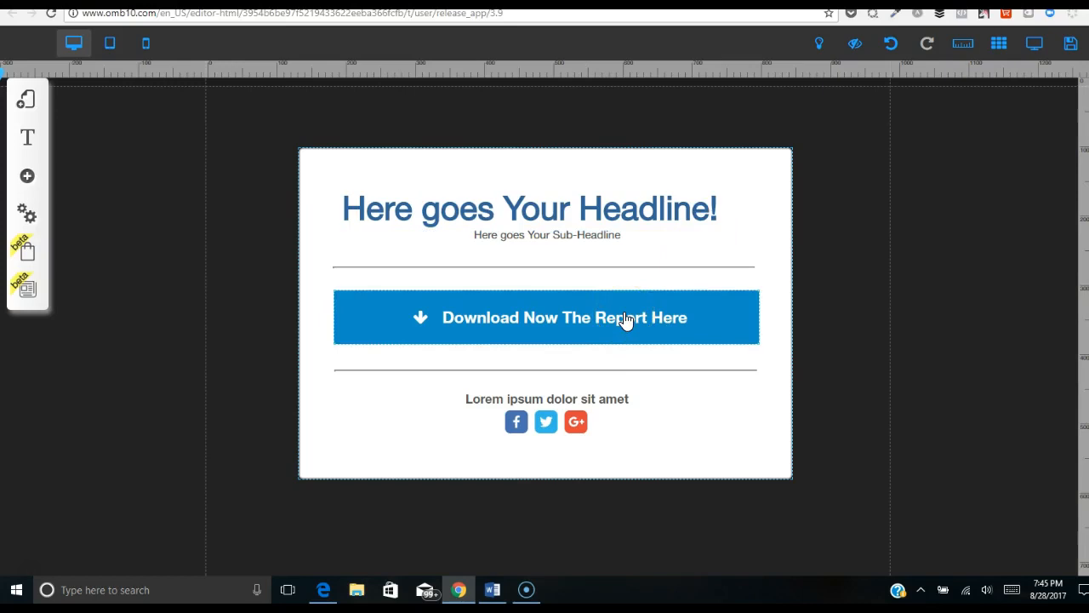
Step: Move the blue download button down onto the lower divider line, just above the social heading
click(599, 319)
drag(598, 318, 513, 353)
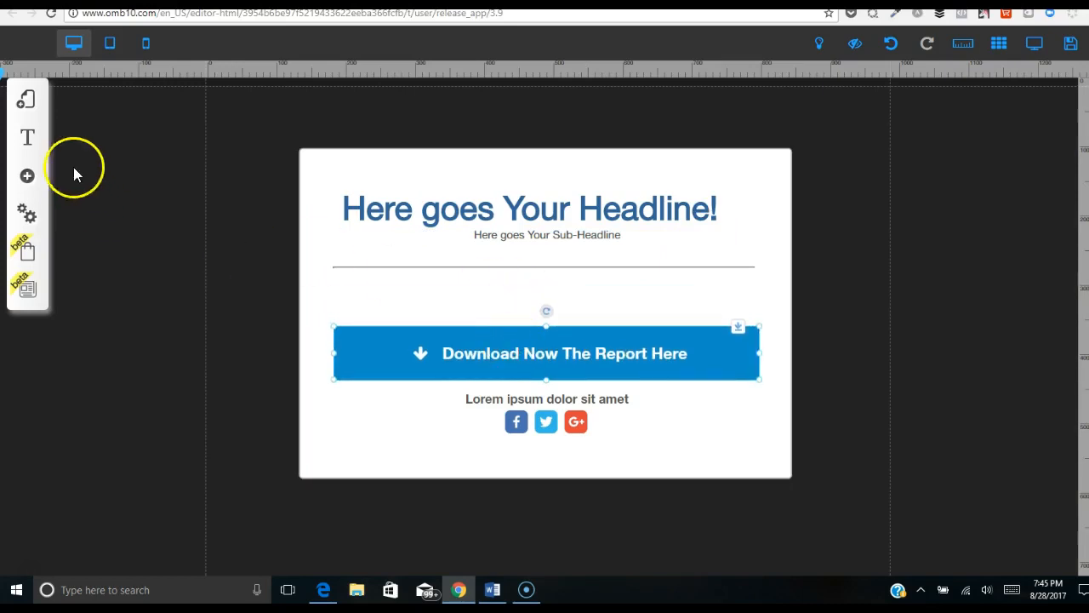
Step: Try placing a YouTube video over the headline area of the thank-you page, and delete it
click(27, 176)
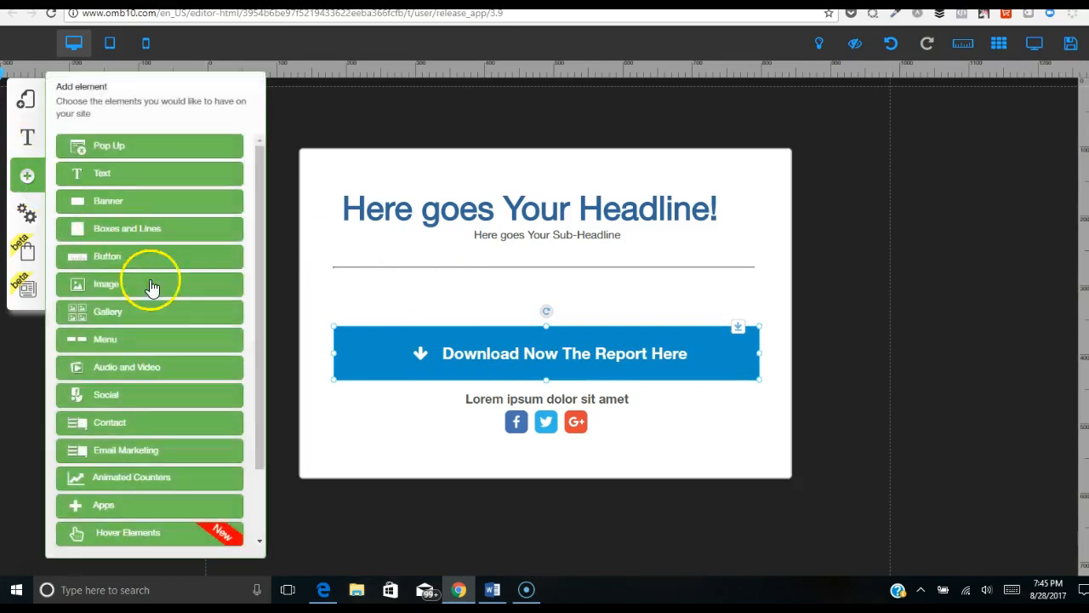
click(152, 369)
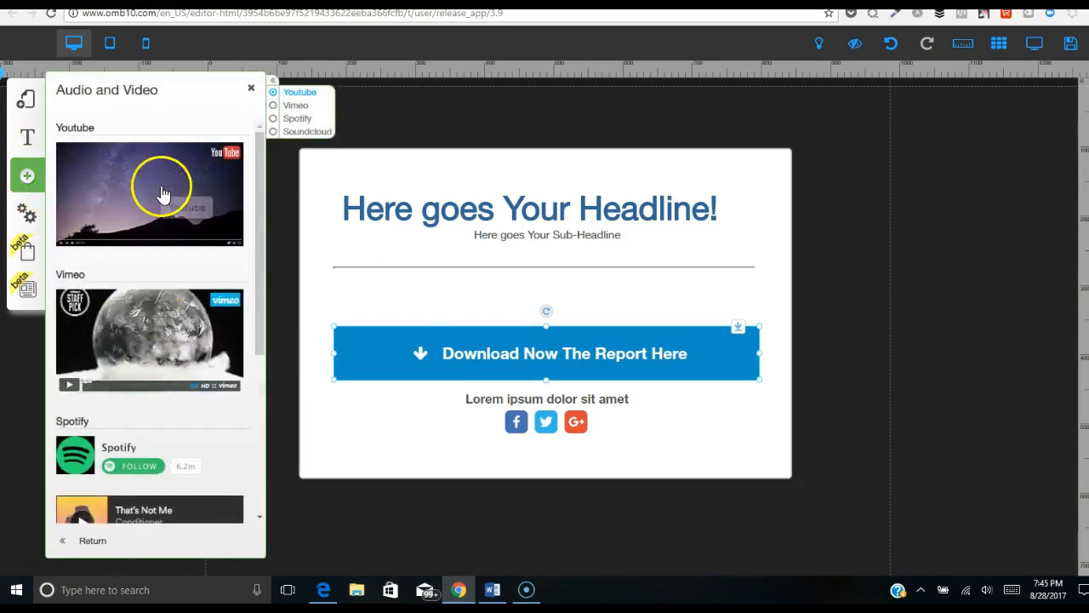
click(199, 211)
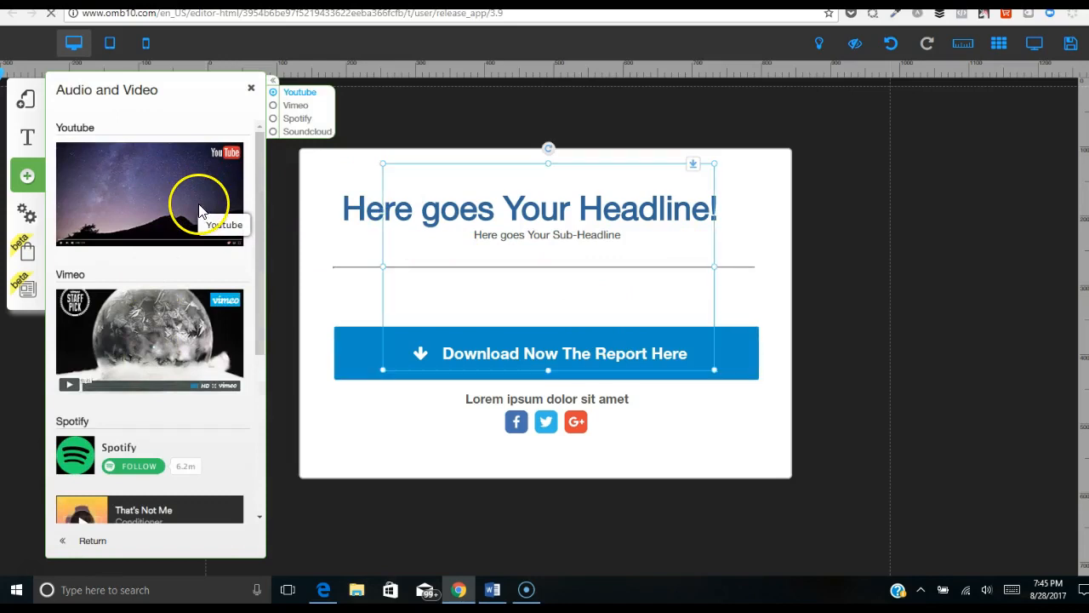
drag(550, 213, 550, 241)
click(251, 89)
click(658, 318)
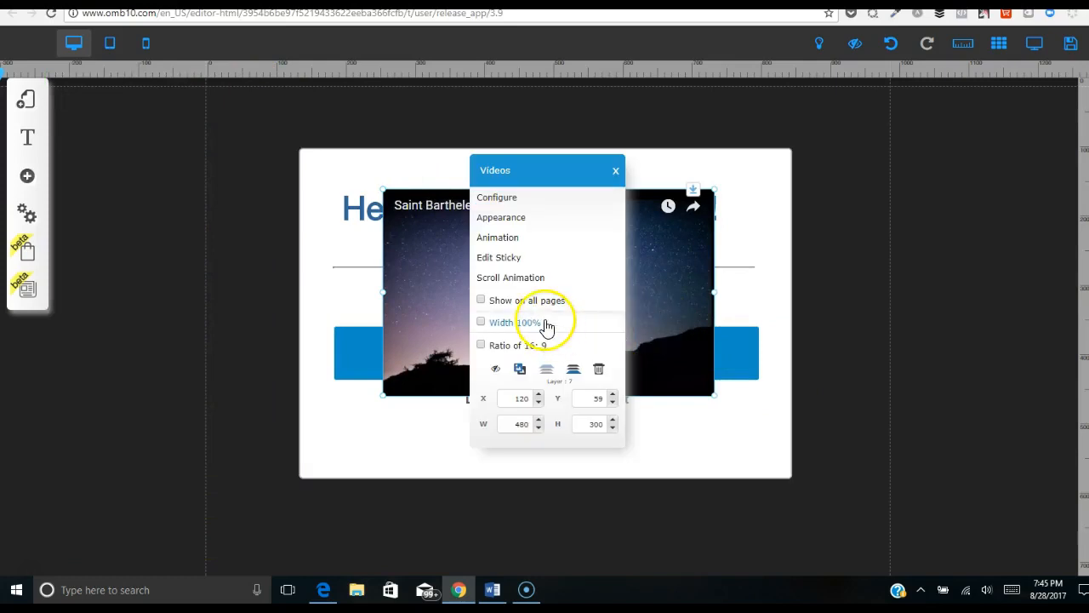
click(599, 372)
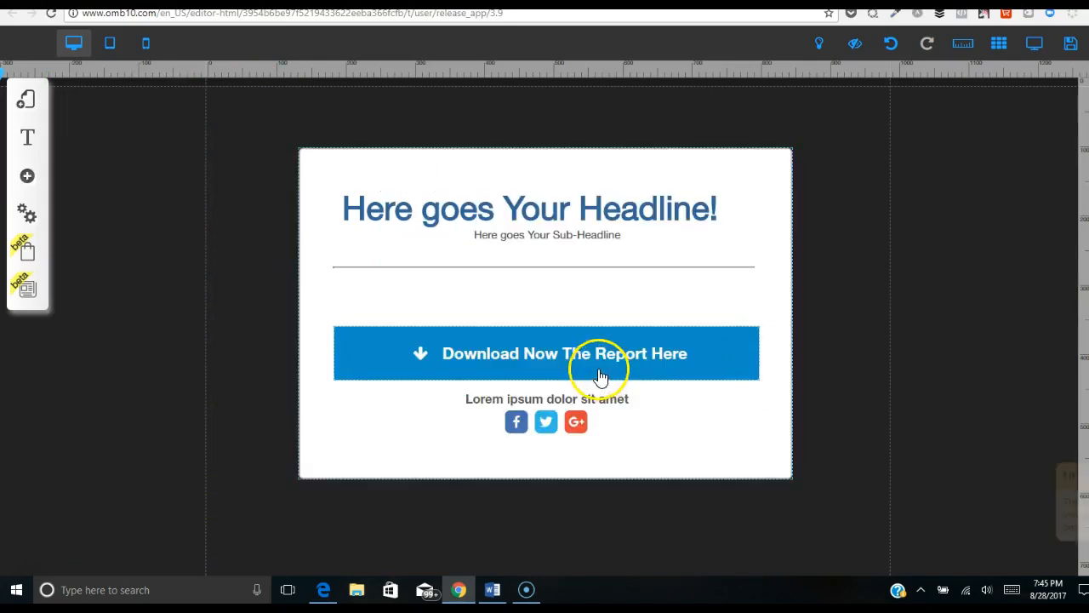
Step: Shift the thank-you page's headline slightly to the right
click(25, 177)
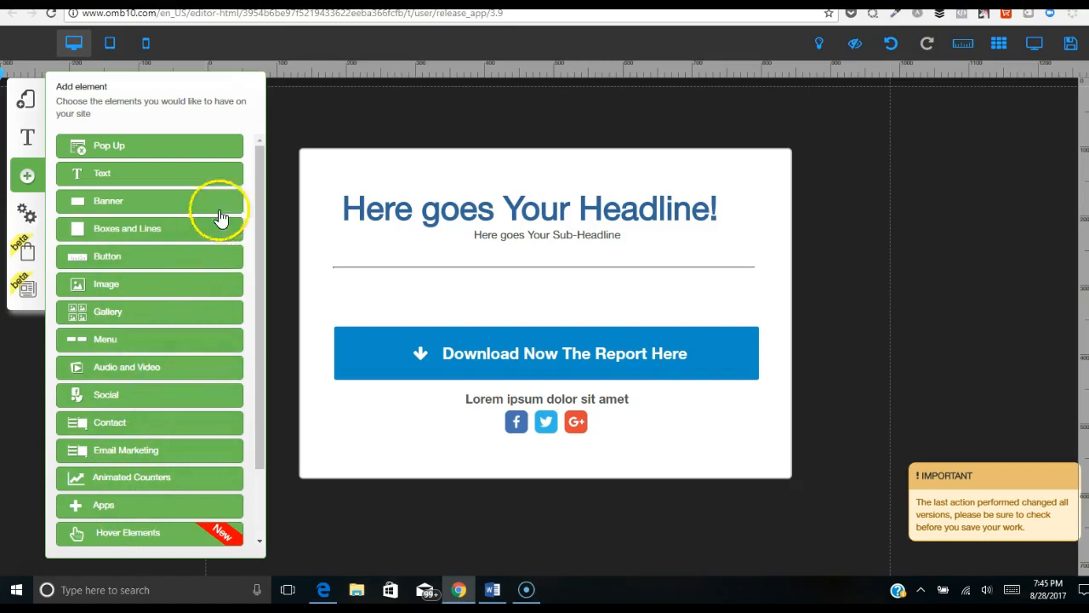
click(303, 117)
drag(378, 212, 389, 214)
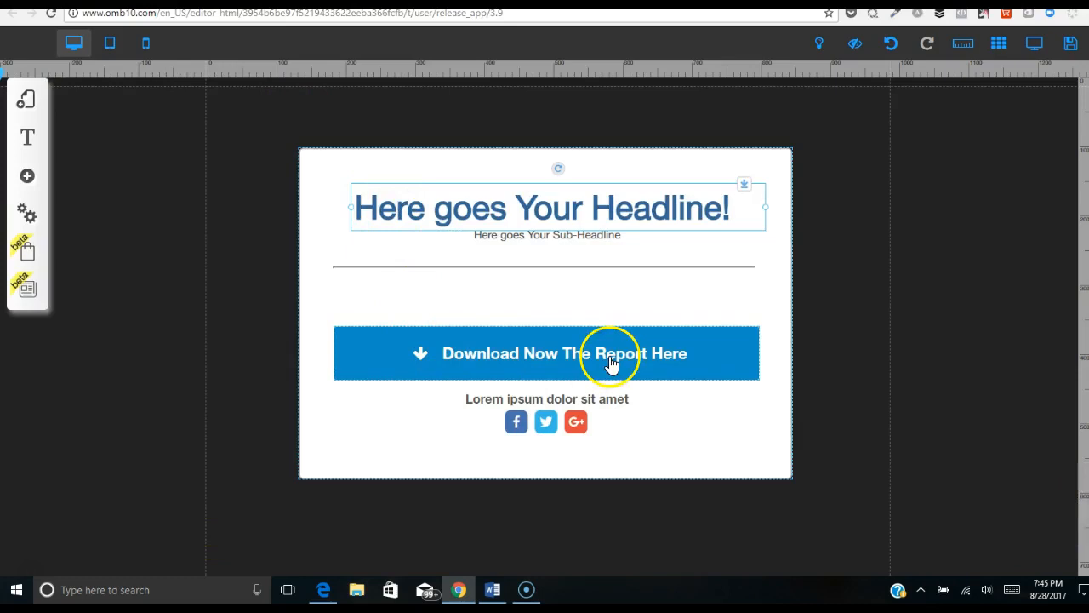
Step: Open the download button's applied style, Botao_custom_25, for customization at its background color settings
click(518, 361)
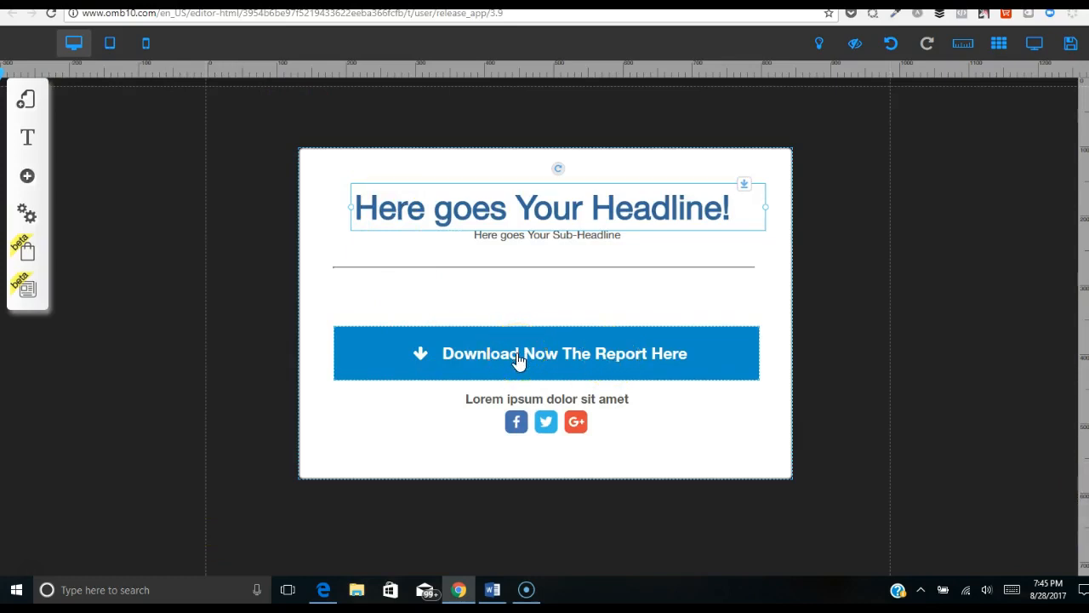
click(518, 361)
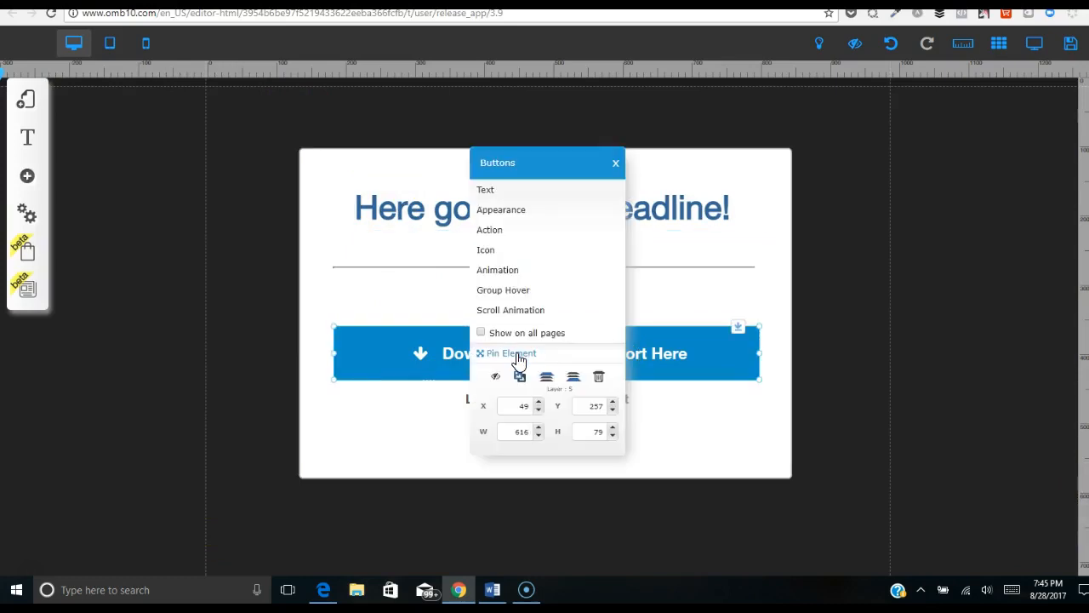
click(515, 220)
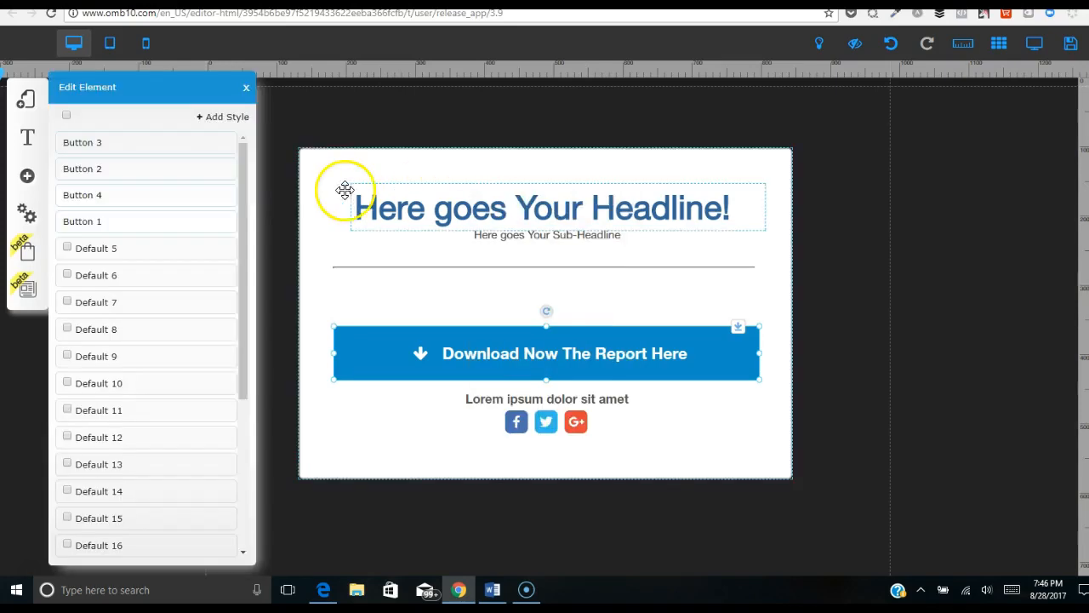
drag(244, 194, 241, 360)
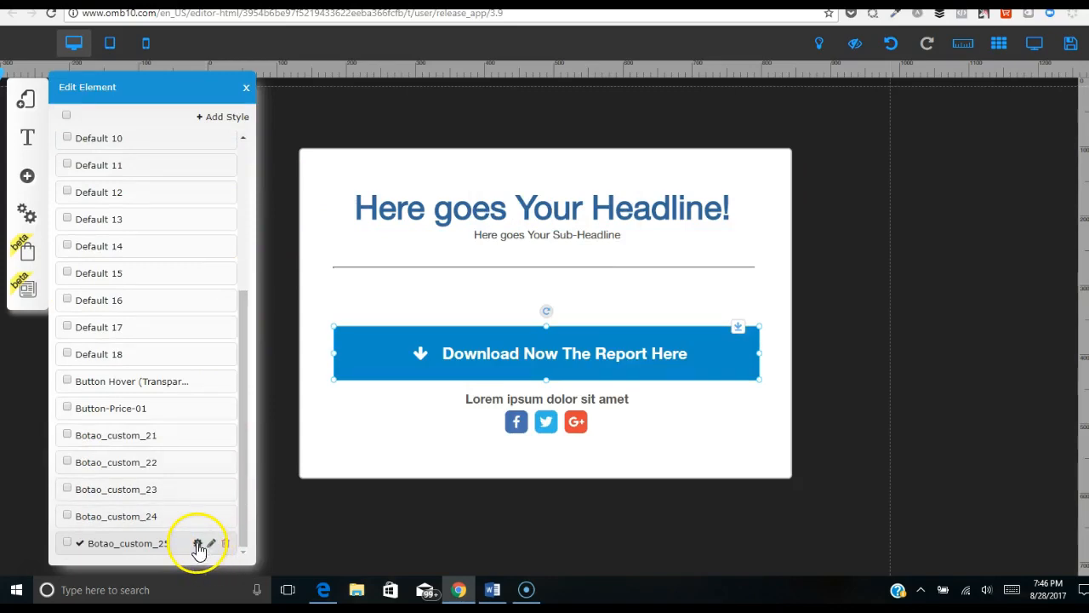
click(197, 544)
drag(252, 195, 272, 463)
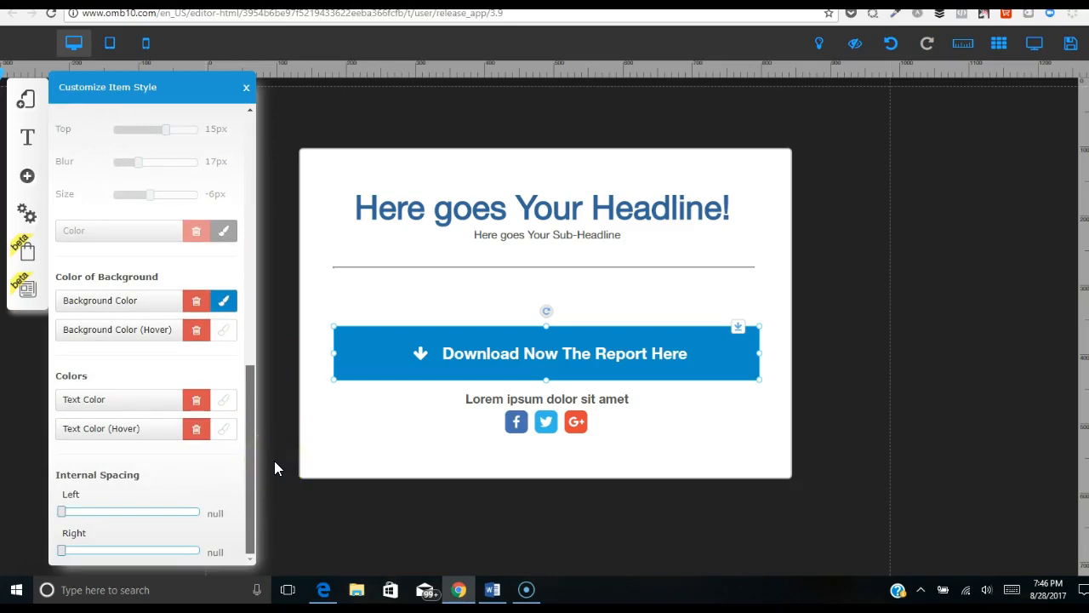
Step: Try cyan, yellow and orange as the download button's background color, and settle on the medium blue from the favorites
click(226, 303)
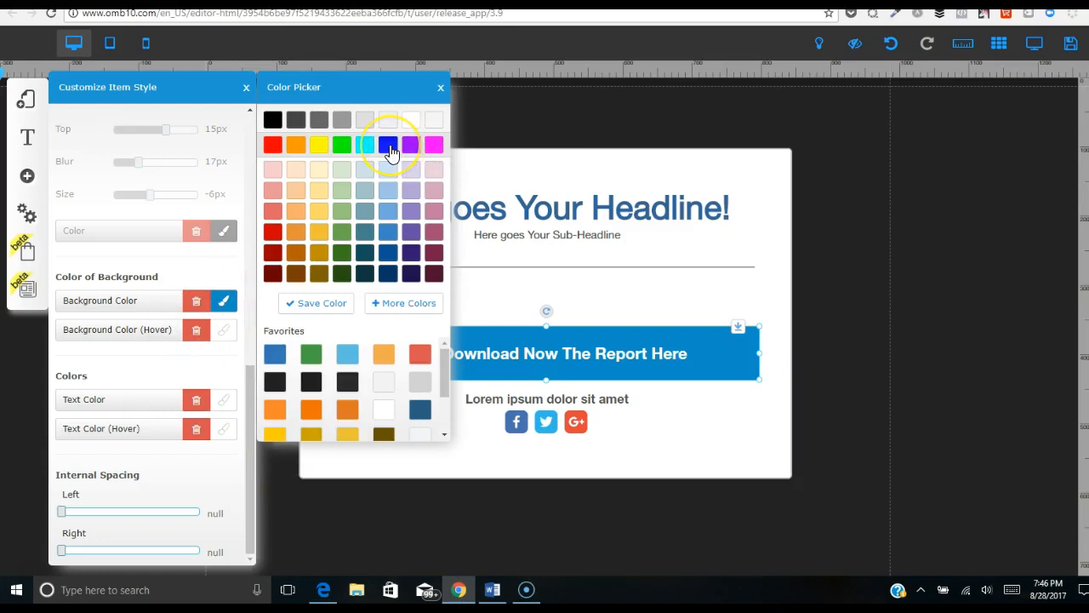
click(391, 152)
click(365, 146)
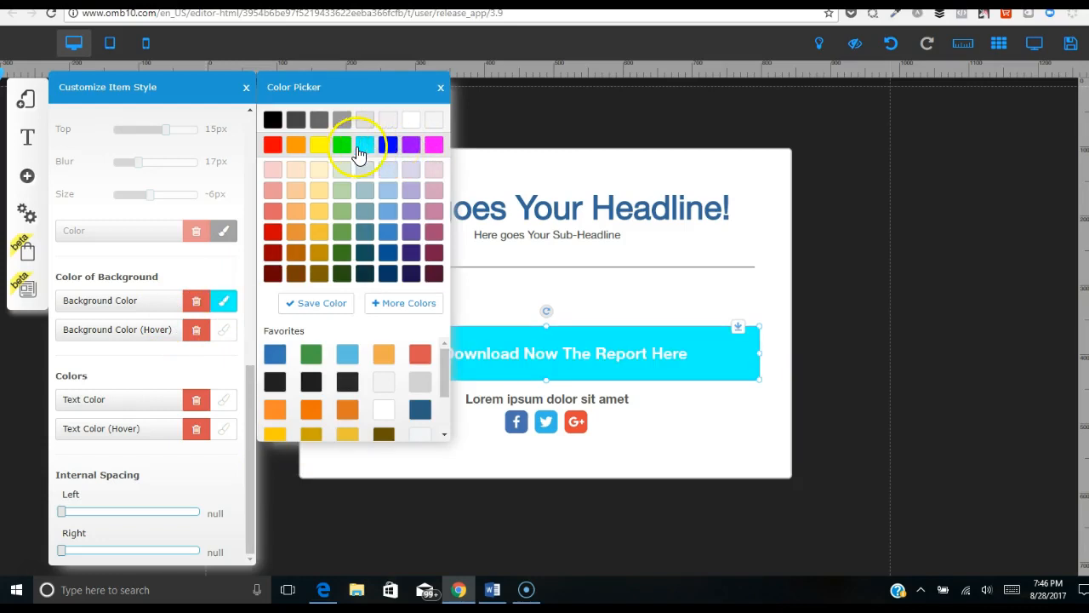
click(320, 148)
click(382, 359)
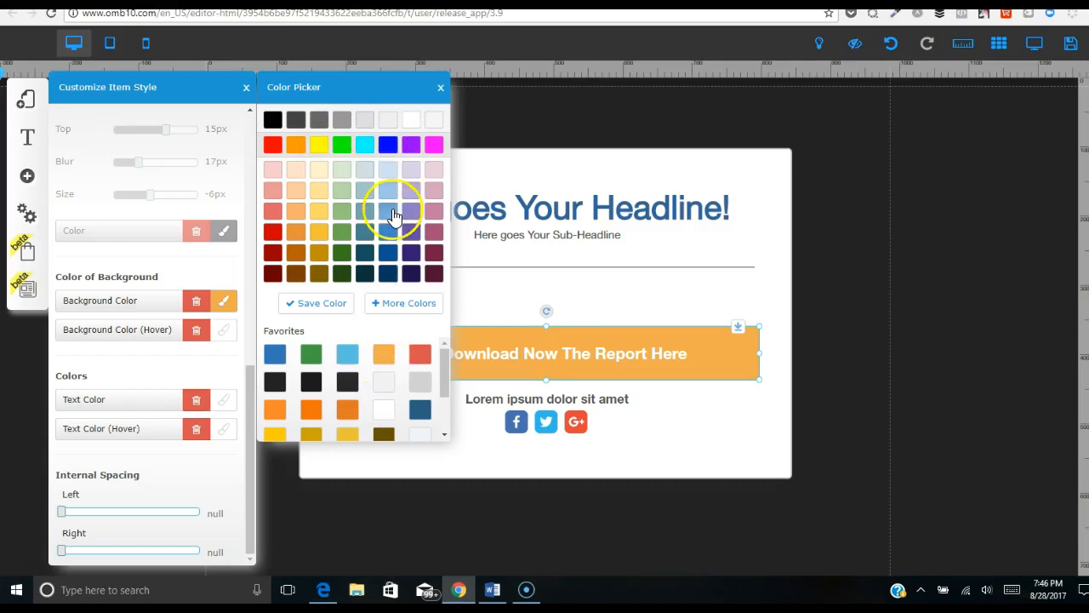
click(276, 357)
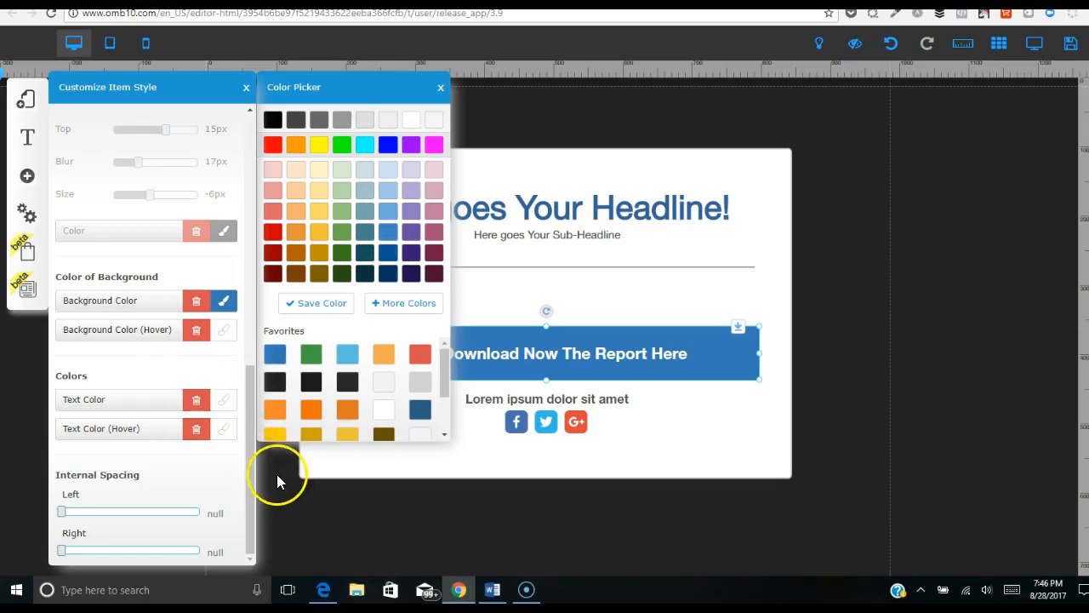
click(440, 88)
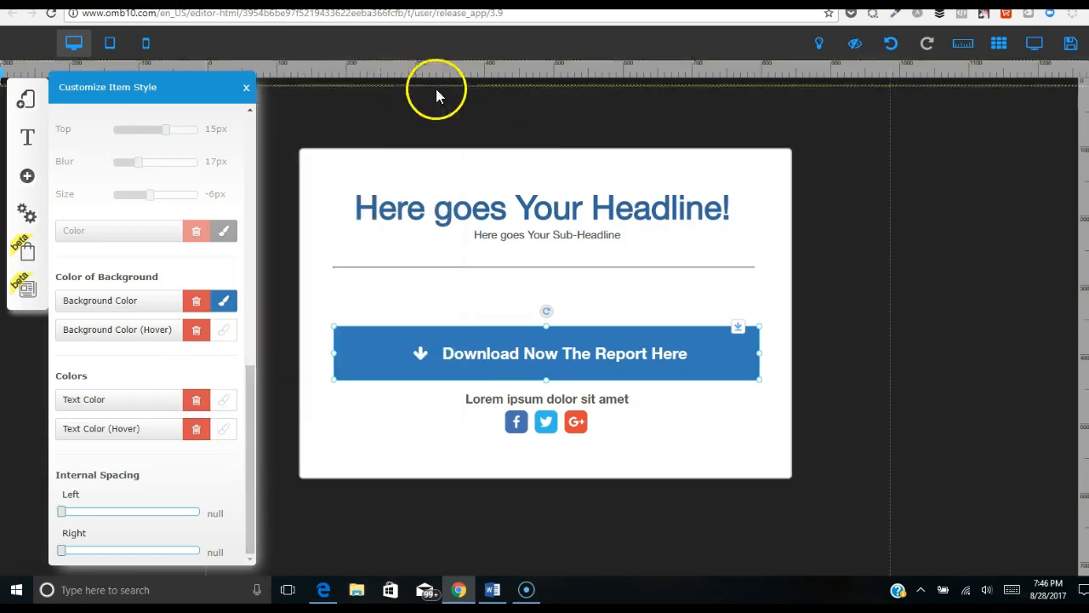
click(247, 88)
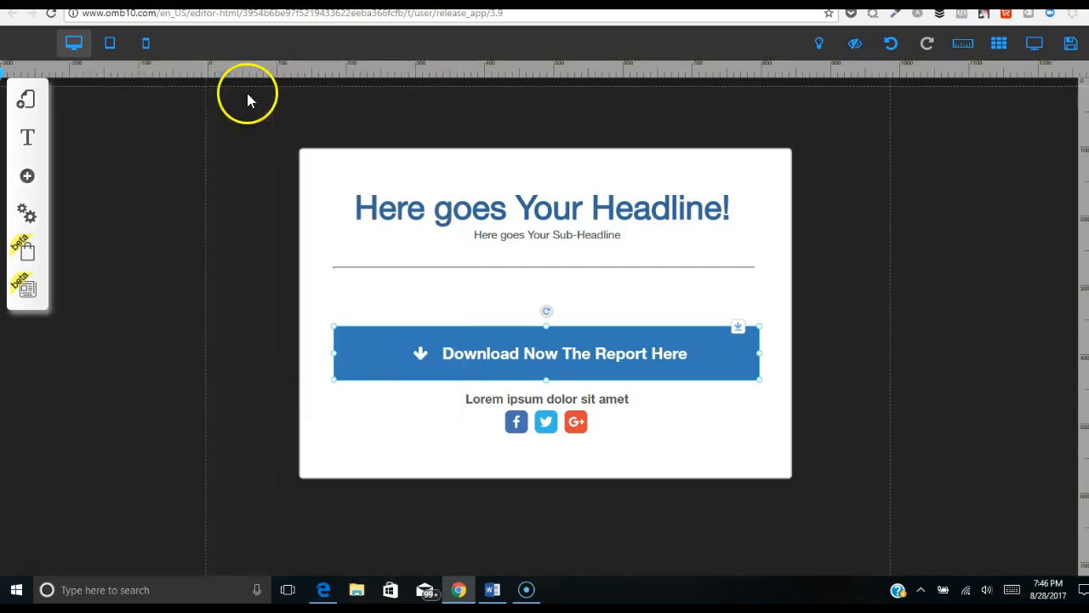
click(699, 366)
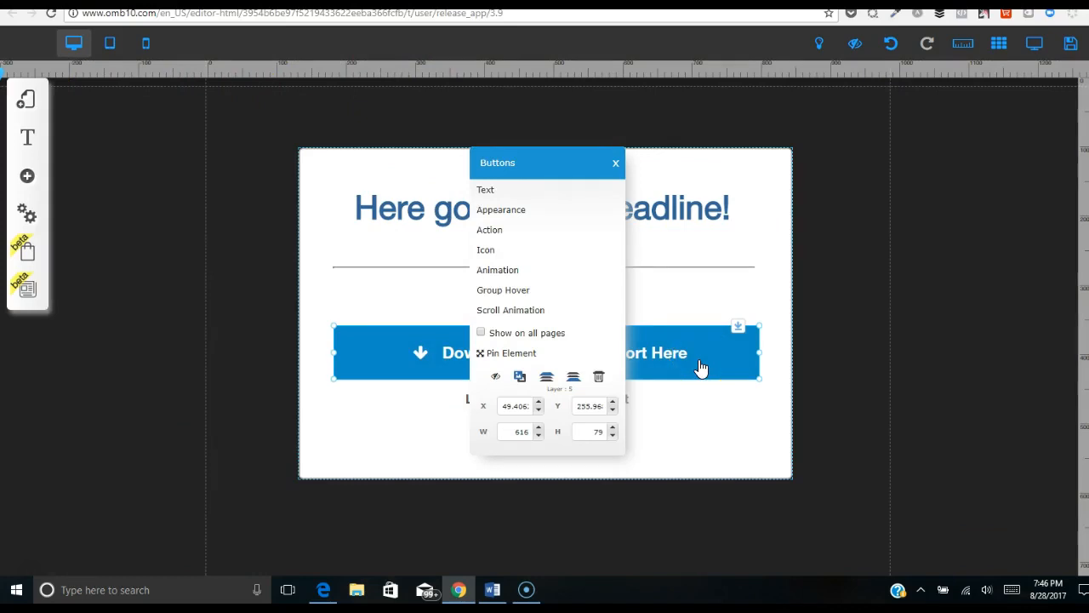
click(490, 232)
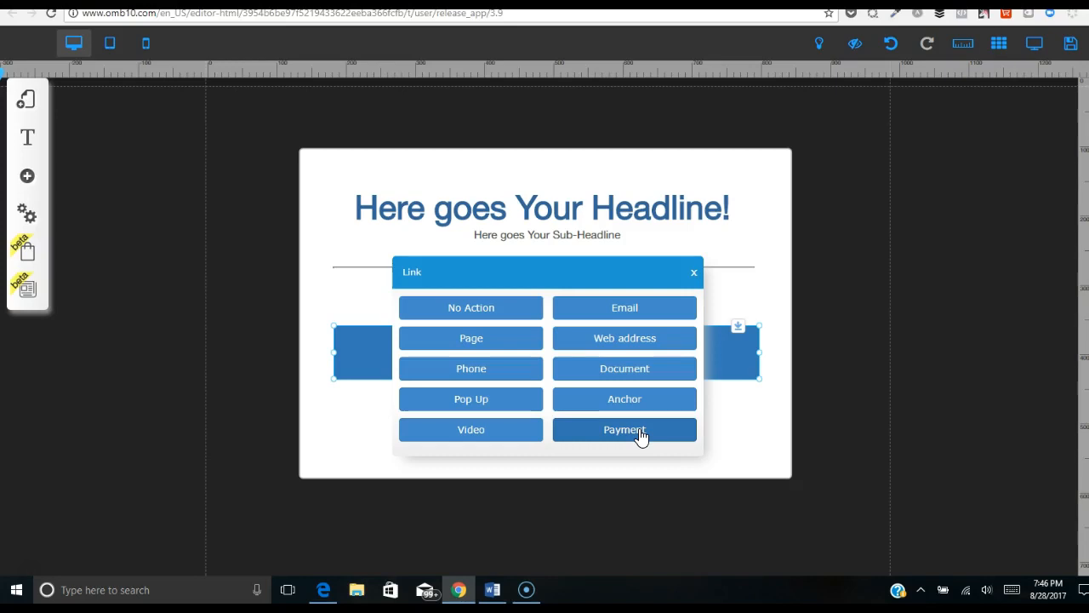
click(476, 373)
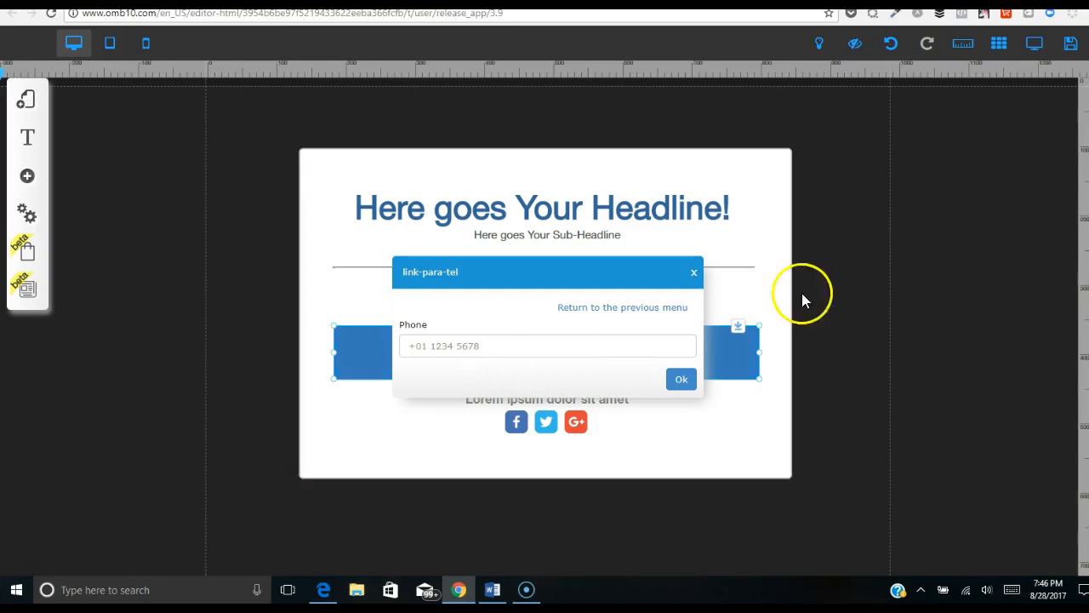
click(694, 276)
Step: Choose a document link as the download button's action and start uploading a file to the digital files repository
click(680, 360)
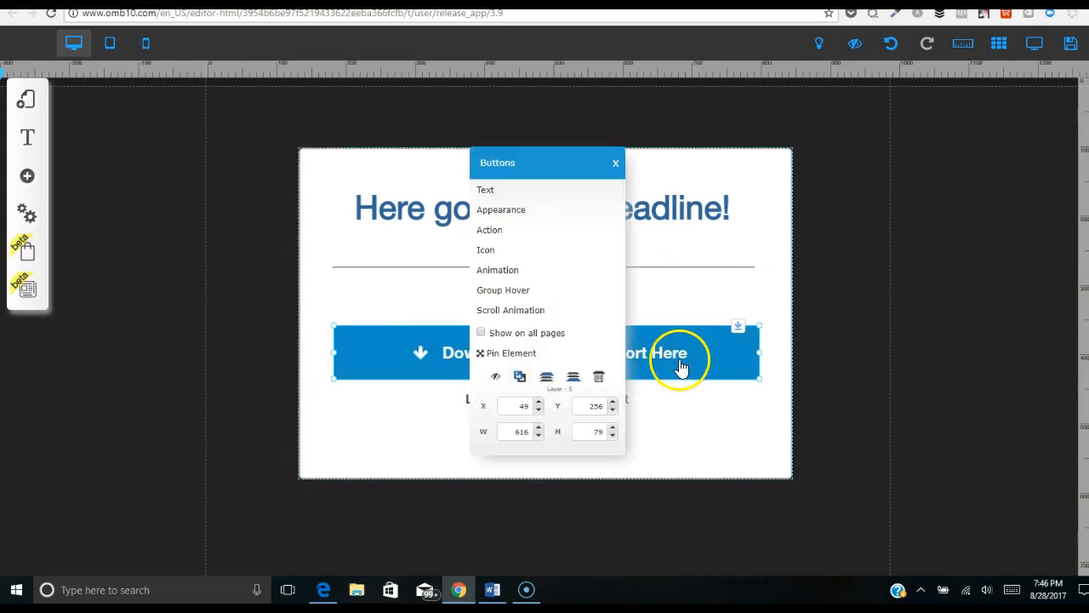
click(498, 229)
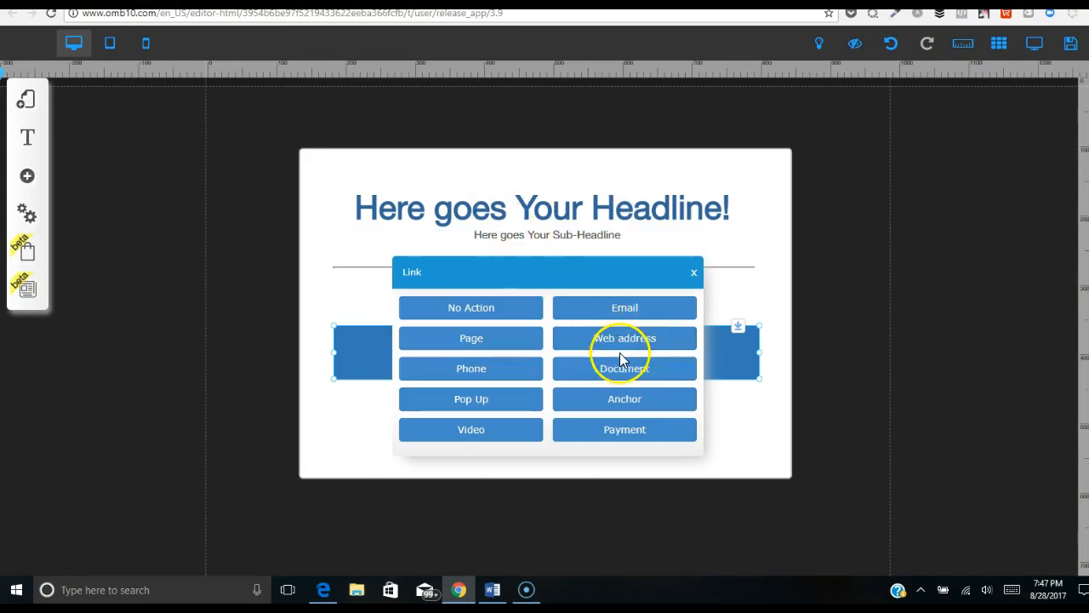
click(619, 375)
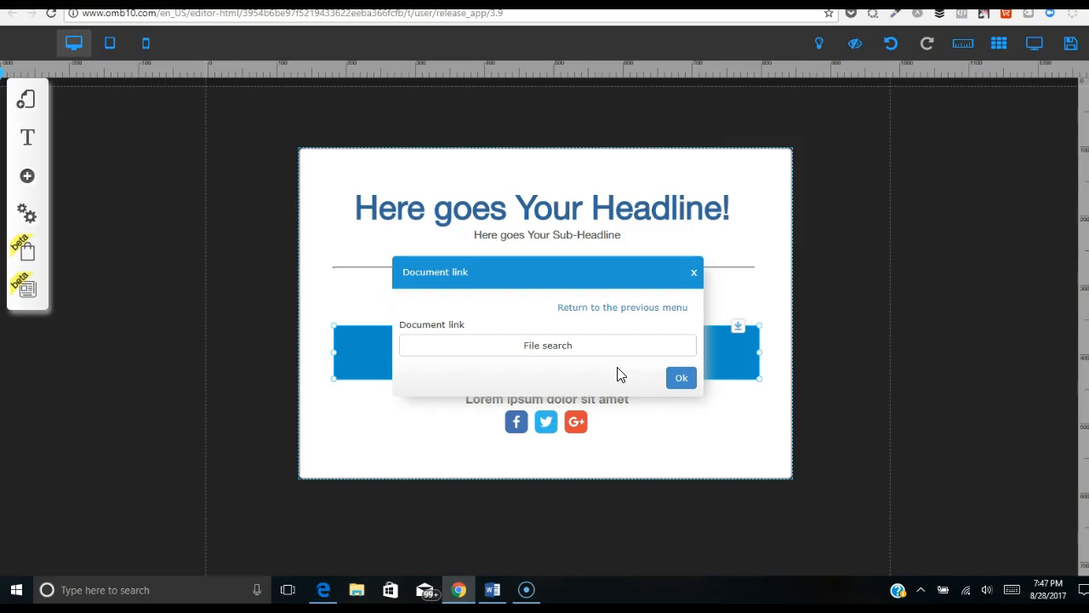
click(547, 350)
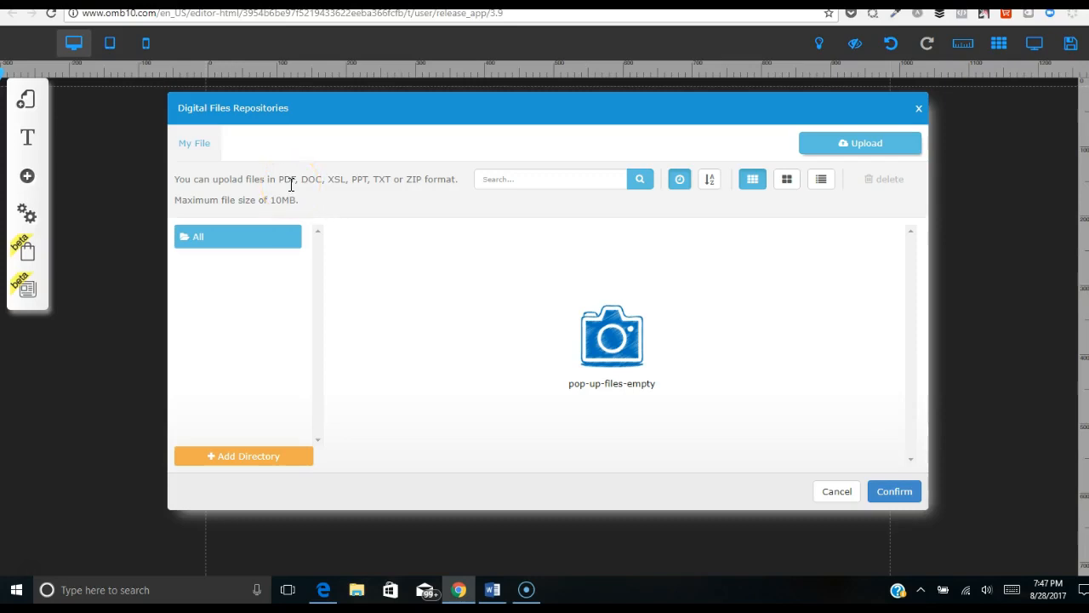
click(864, 142)
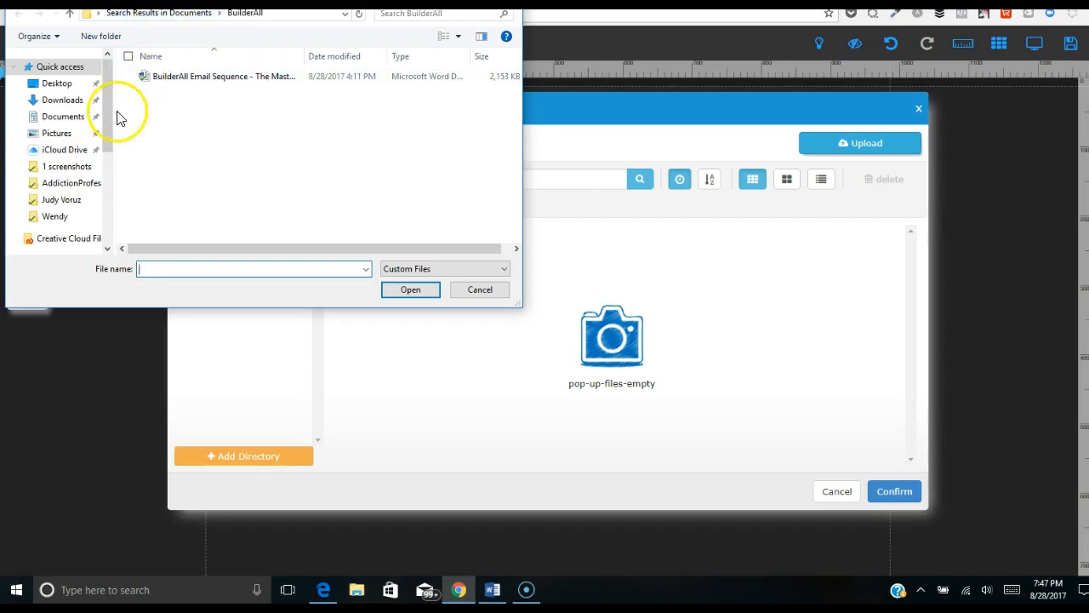
click(71, 169)
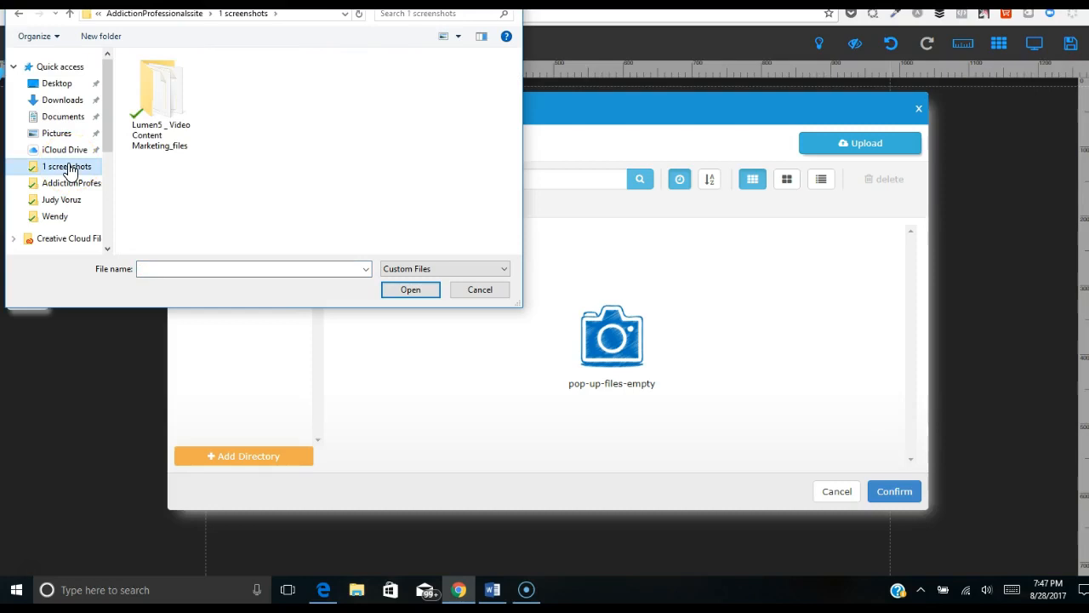
double_click(140, 102)
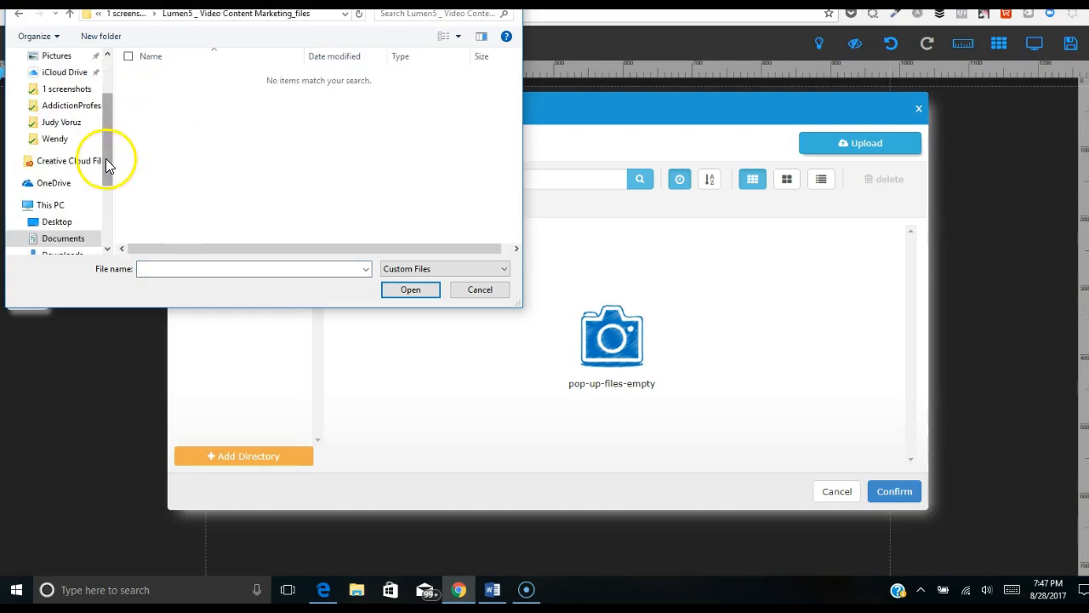
drag(108, 163, 103, 119)
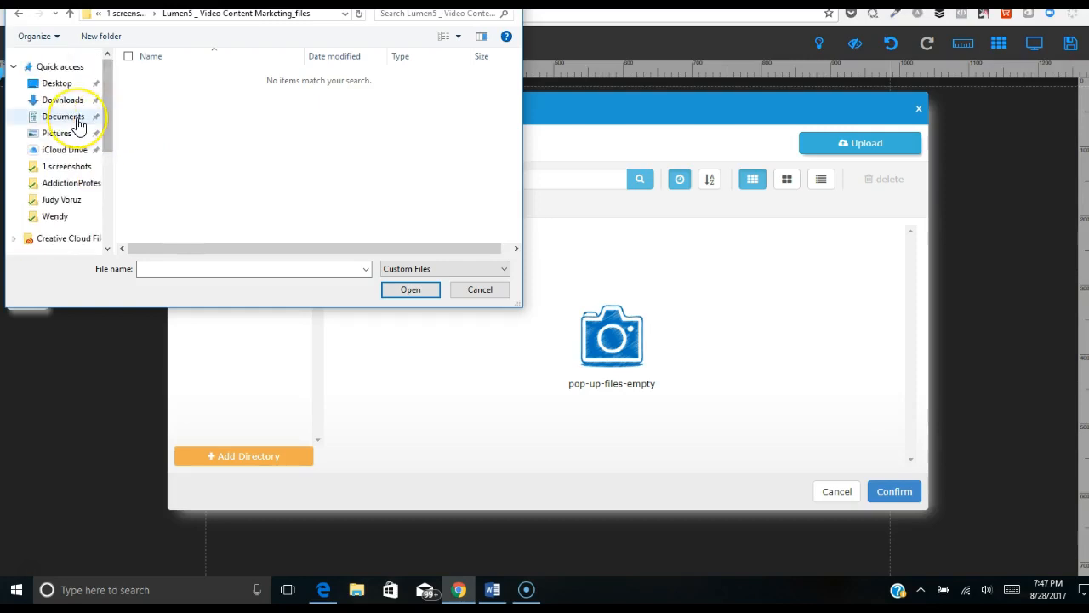
Step: Upload ebookcoverpdf from the Documents folder to the repository
click(77, 124)
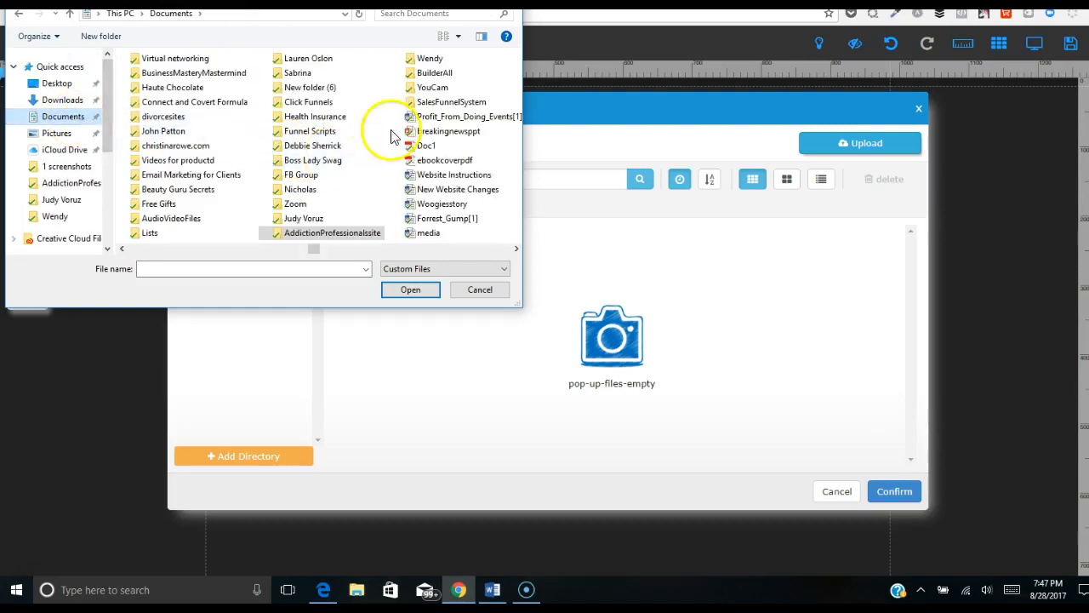
scroll(469, 108, right, 3)
click(467, 103)
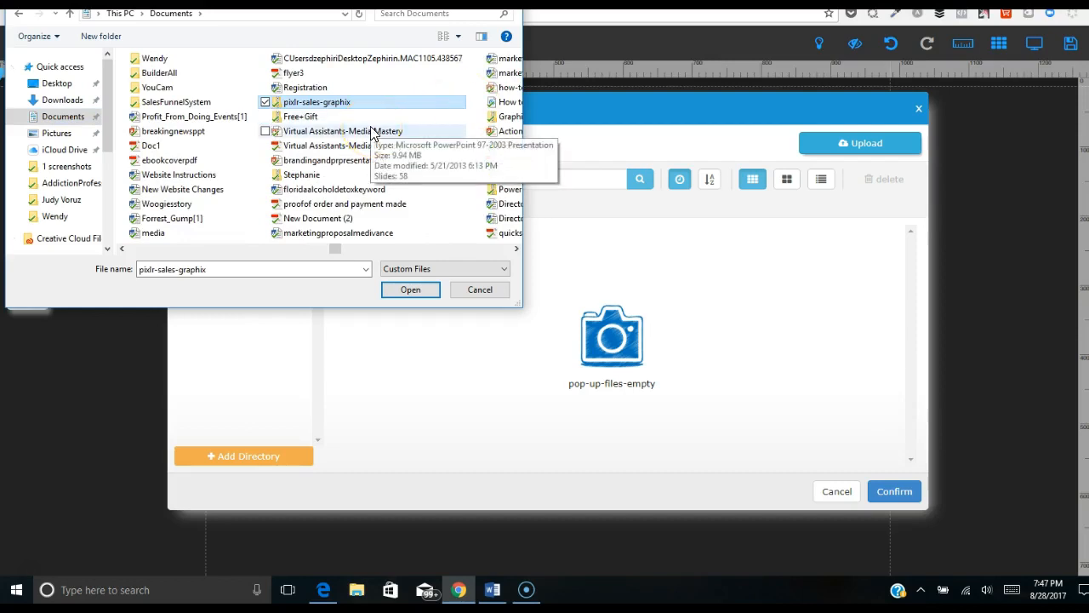
click(197, 160)
click(416, 291)
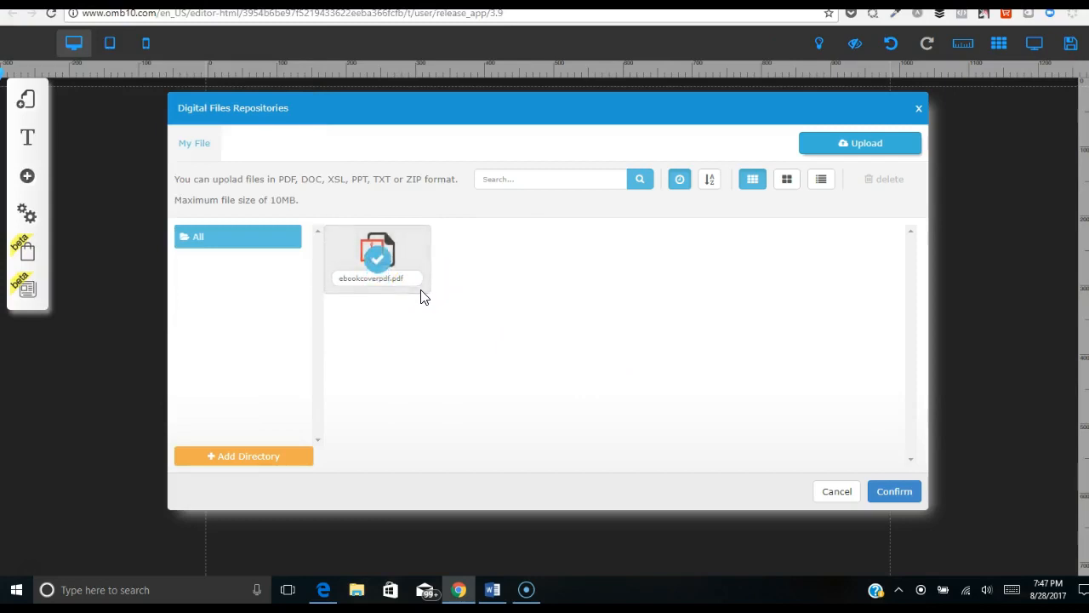
Step: Confirm ebookcoverpdf.pdf as the download button's linked document and close the link settings
click(895, 492)
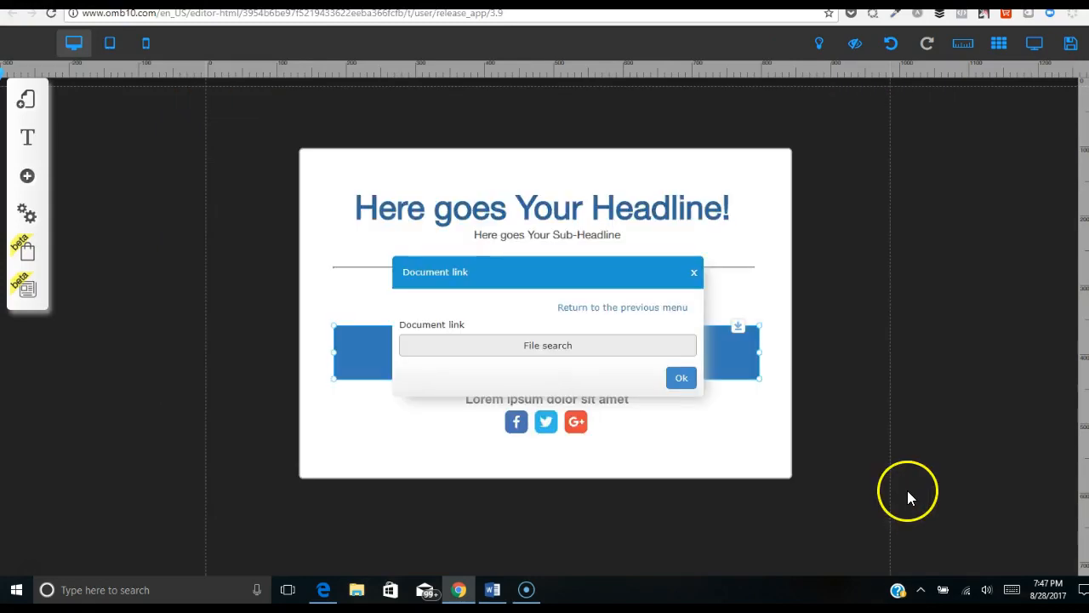
click(682, 380)
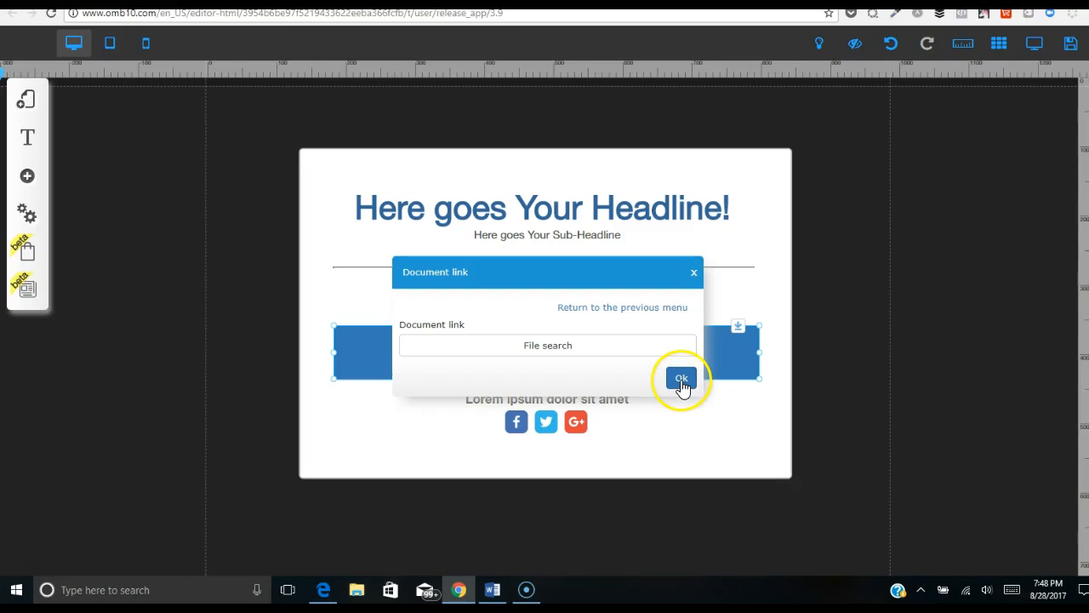
click(694, 273)
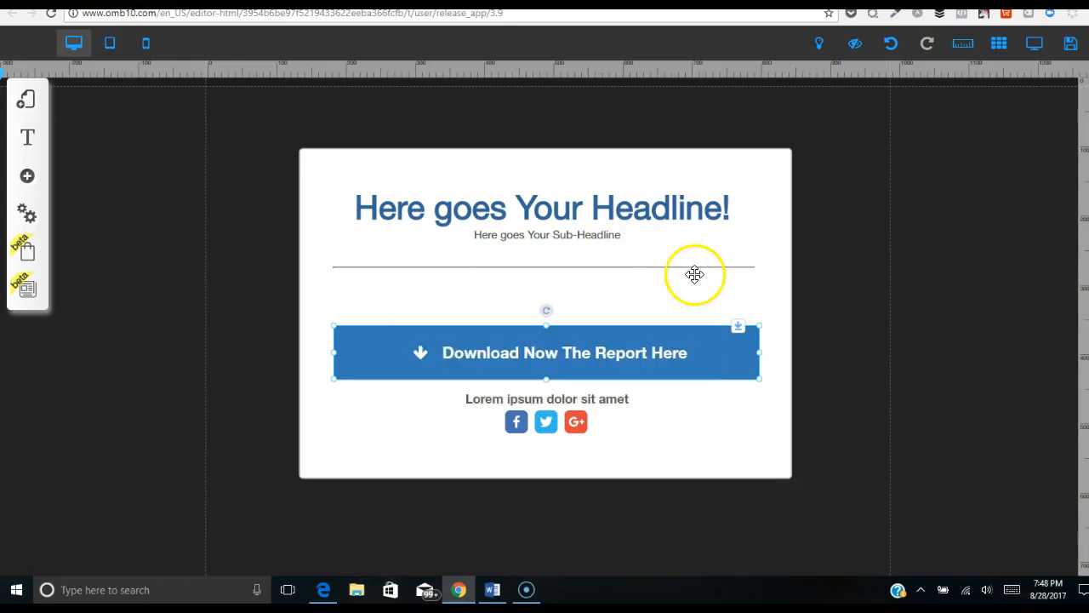
Step: Save the changes to the Thank You - Five page and dismiss the alert
click(1070, 49)
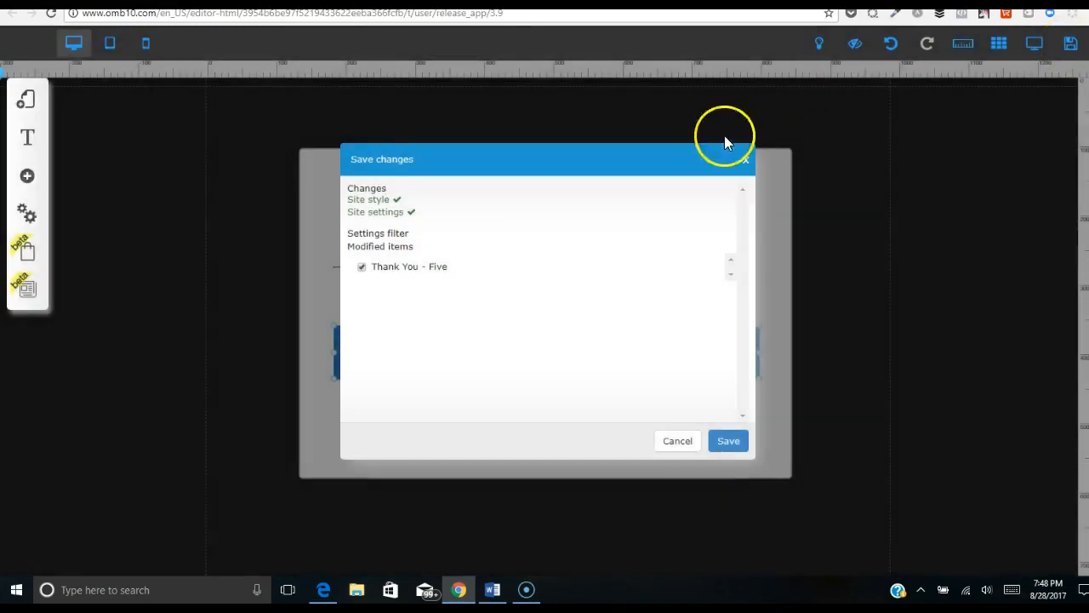
click(729, 441)
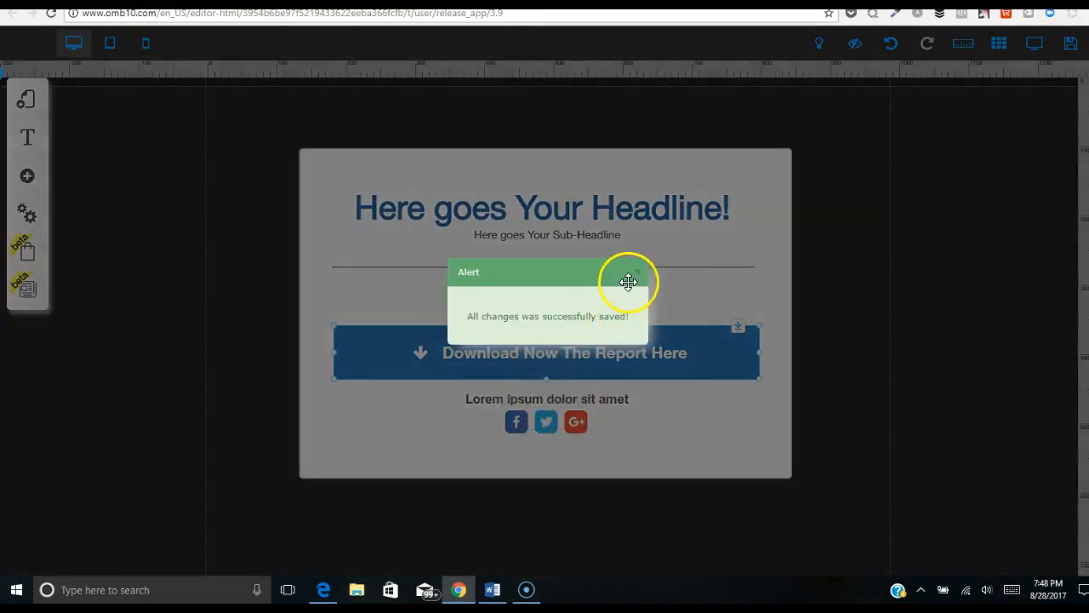
click(638, 272)
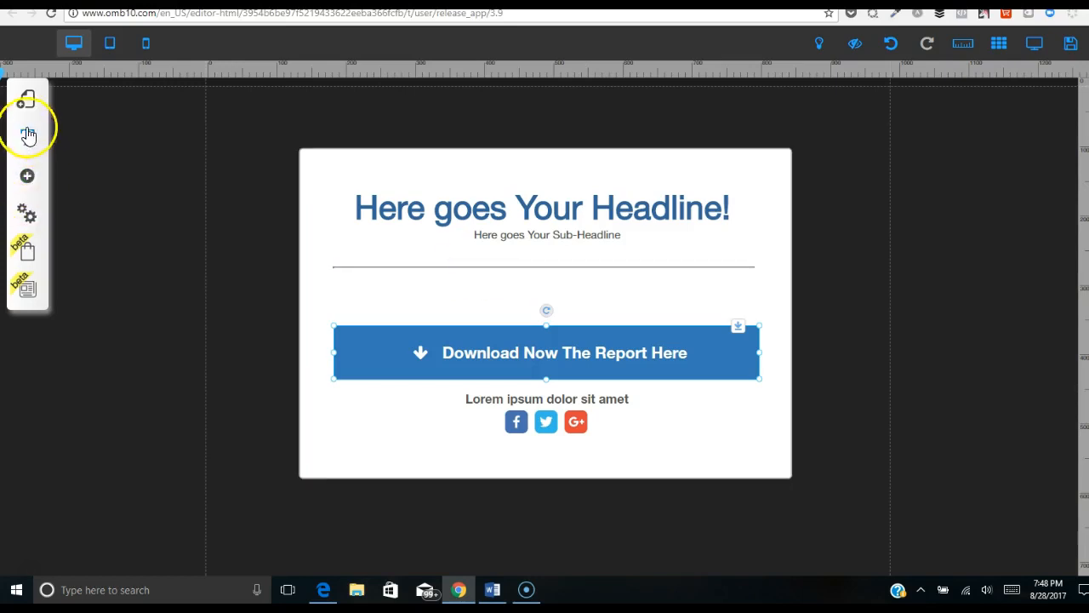
Step: Switch to the Email Optin - Thirty Seven layout and show its list of pages
click(26, 101)
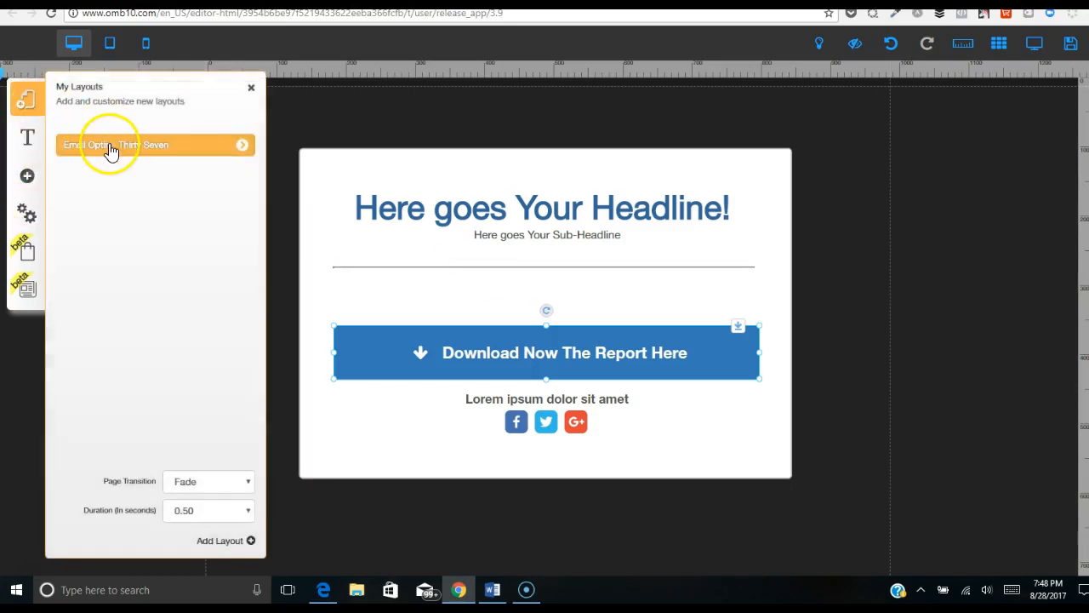
click(111, 145)
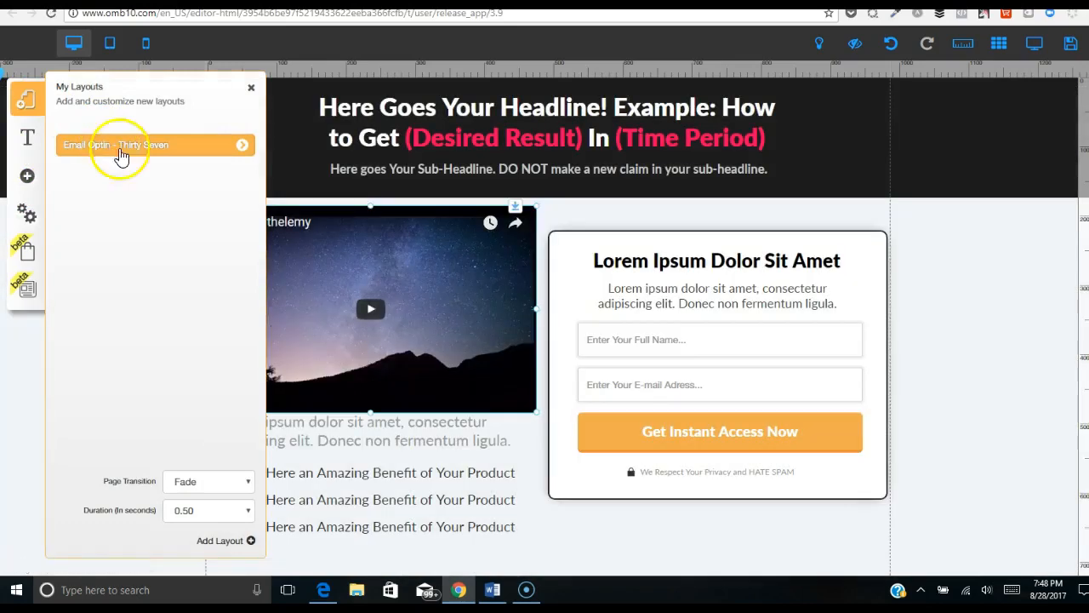
click(243, 145)
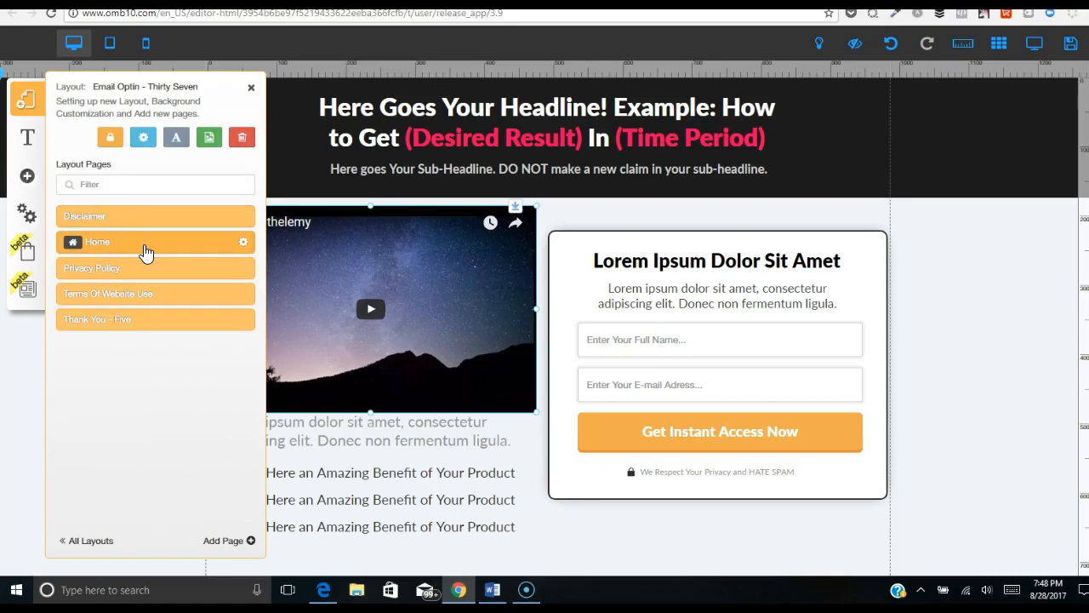
Step: Save the site style and settings from the Home page and dismiss the alert
click(1071, 44)
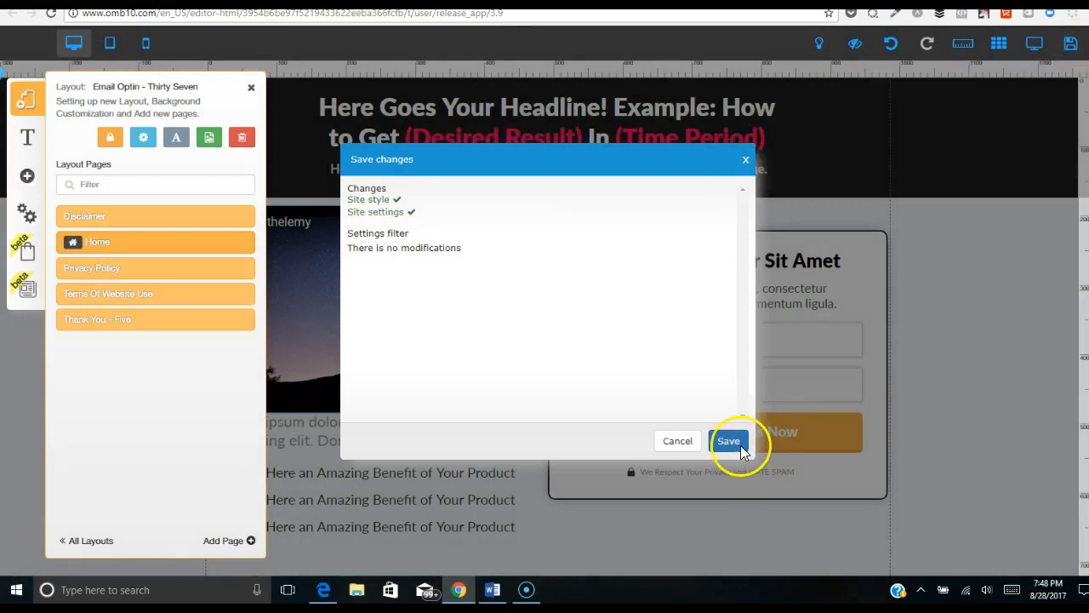
click(729, 441)
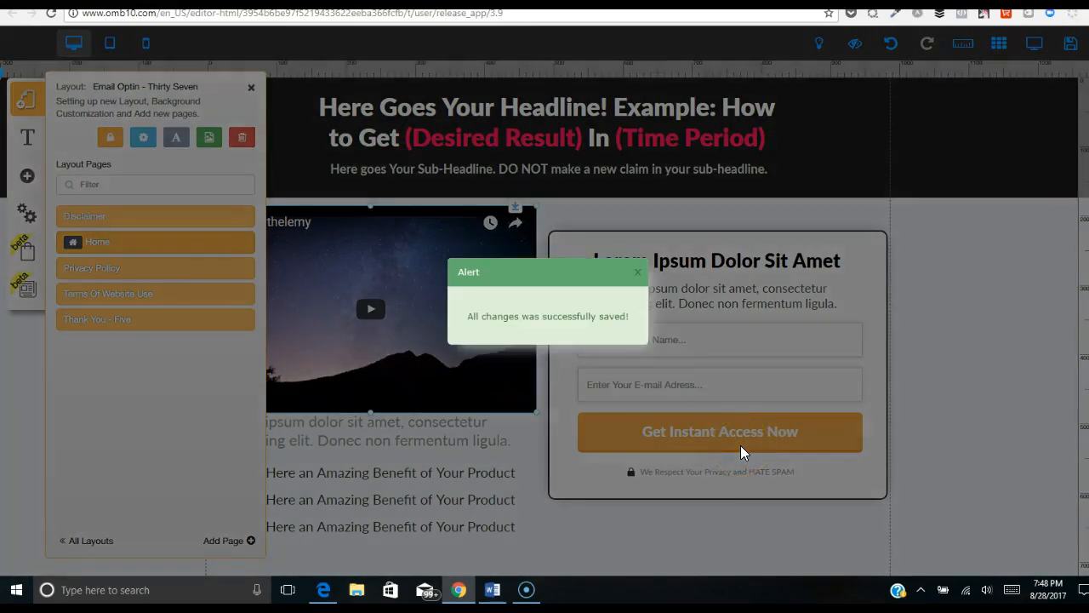
click(638, 274)
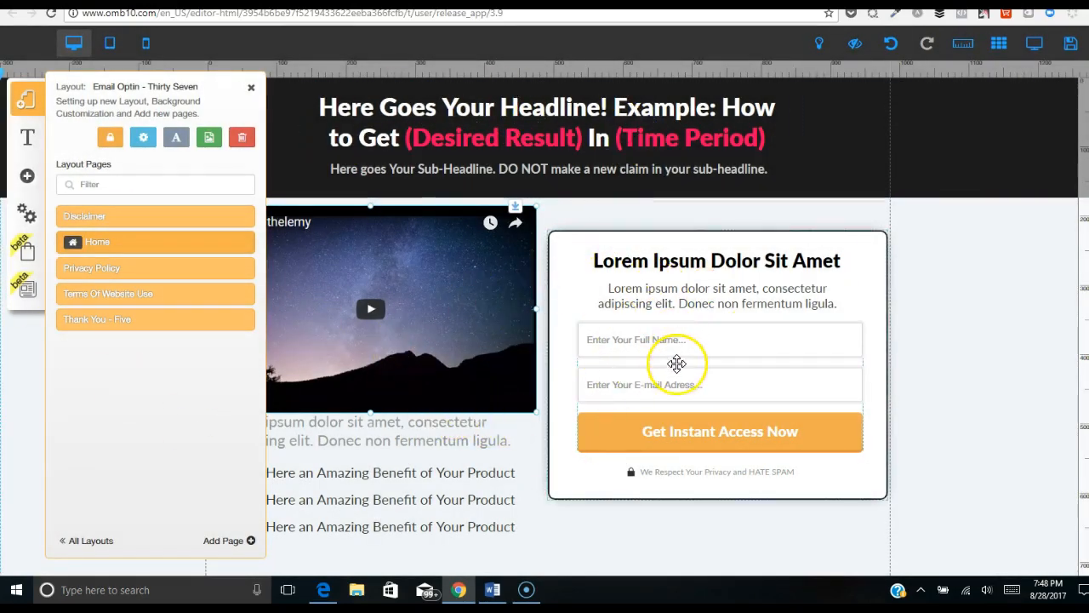
Step: Return to the Thank You - Five page and review the download button's link actions and appearance styles
click(364, 286)
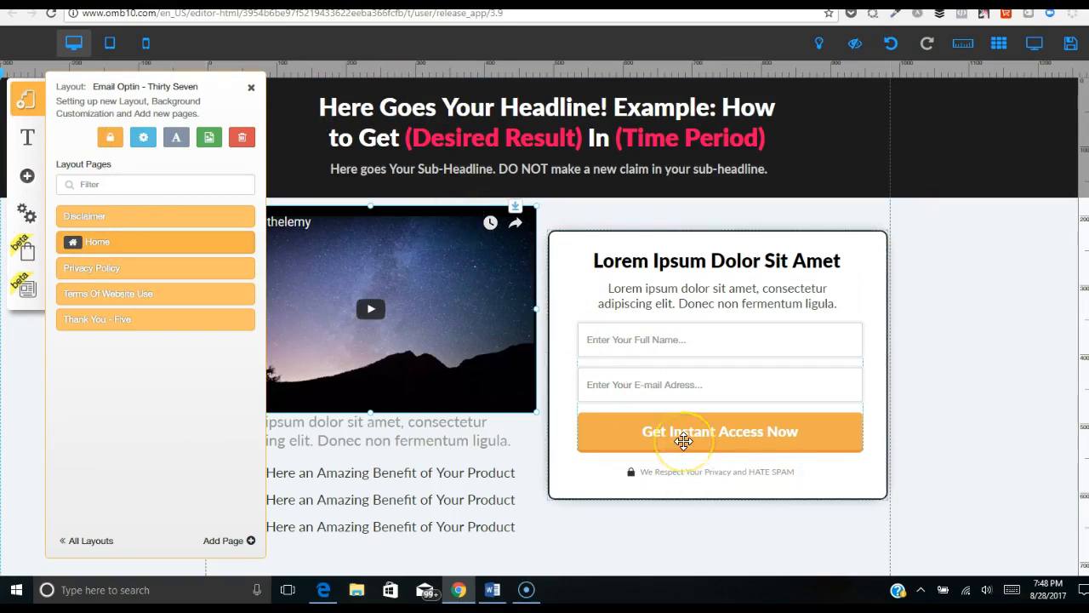
click(103, 326)
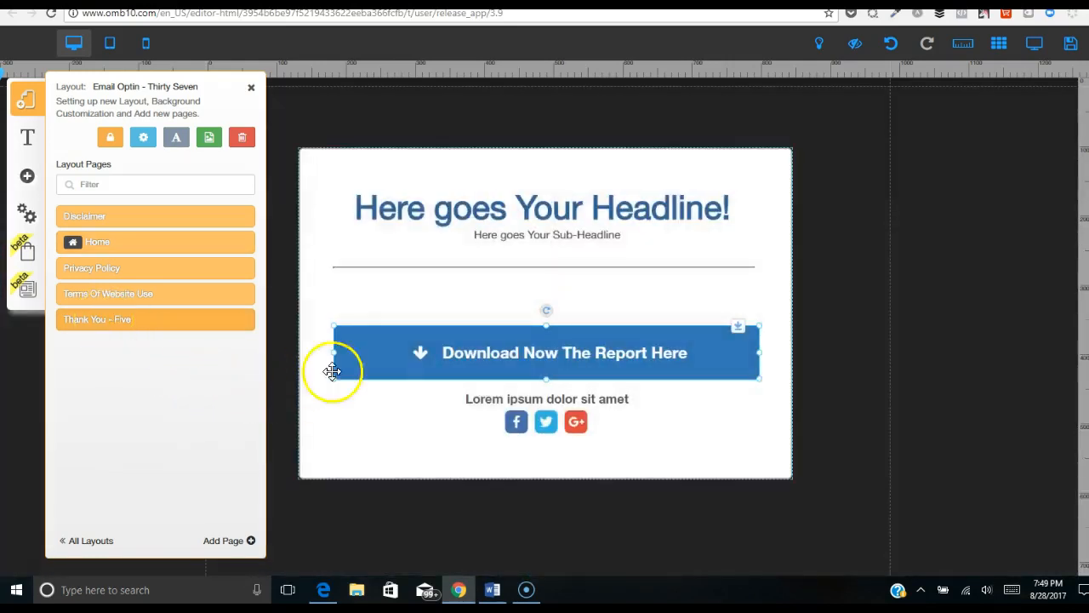
click(379, 360)
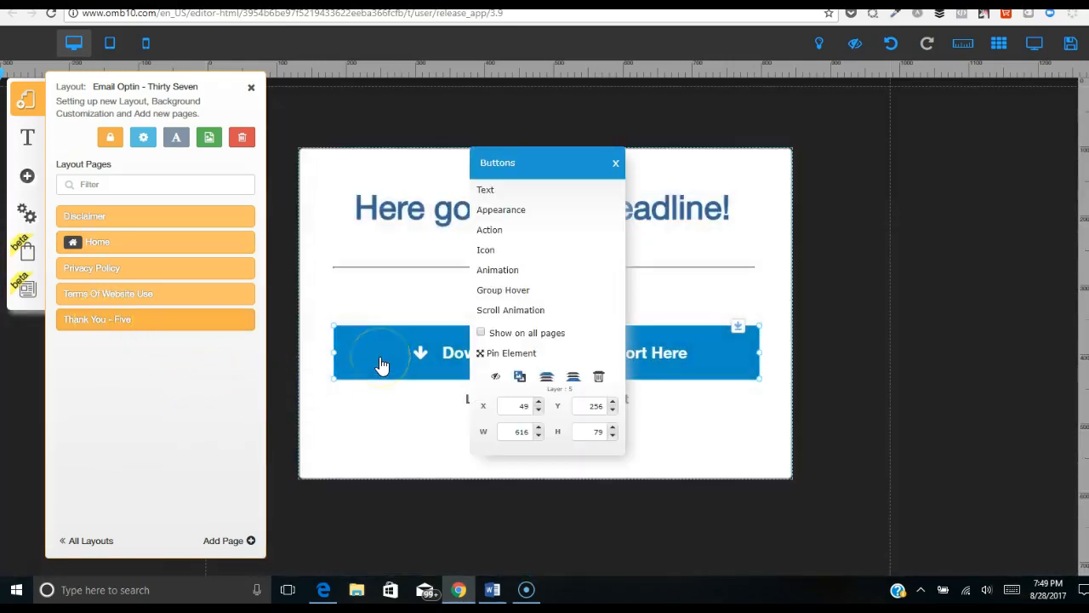
click(488, 232)
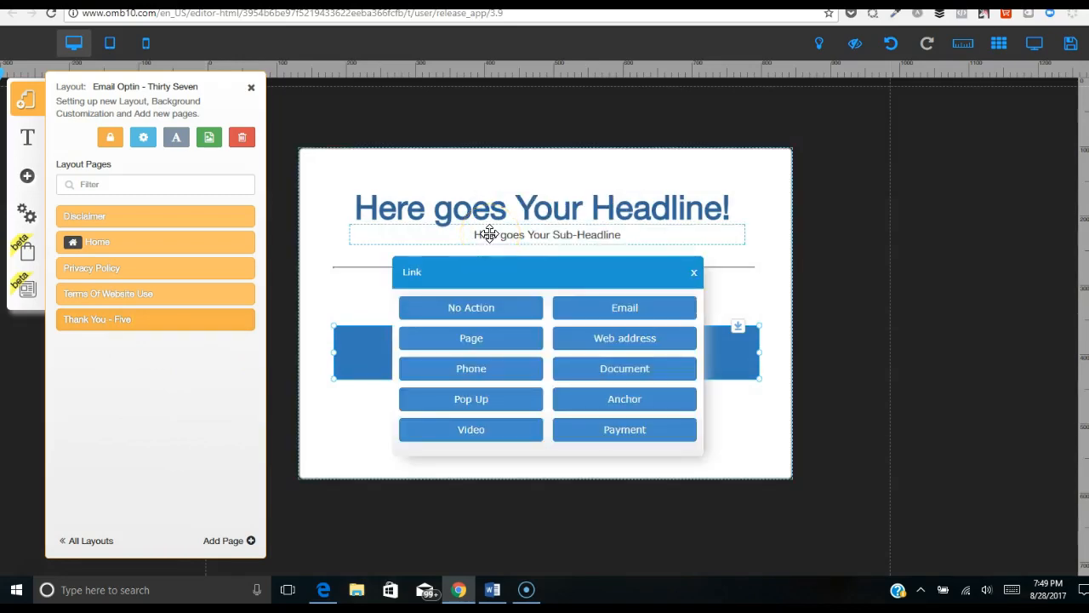
click(694, 273)
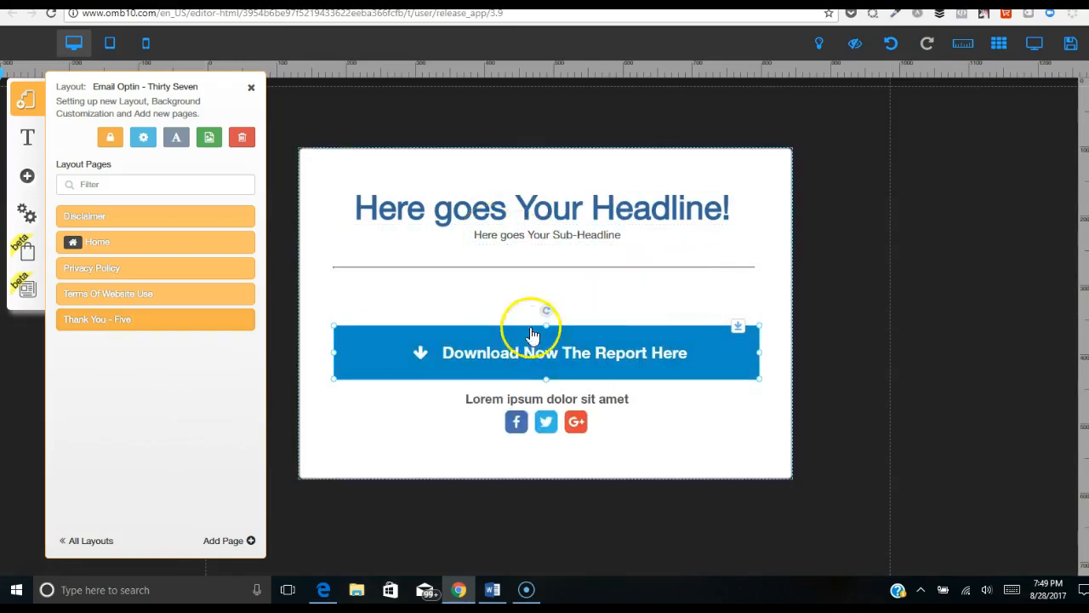
click(453, 361)
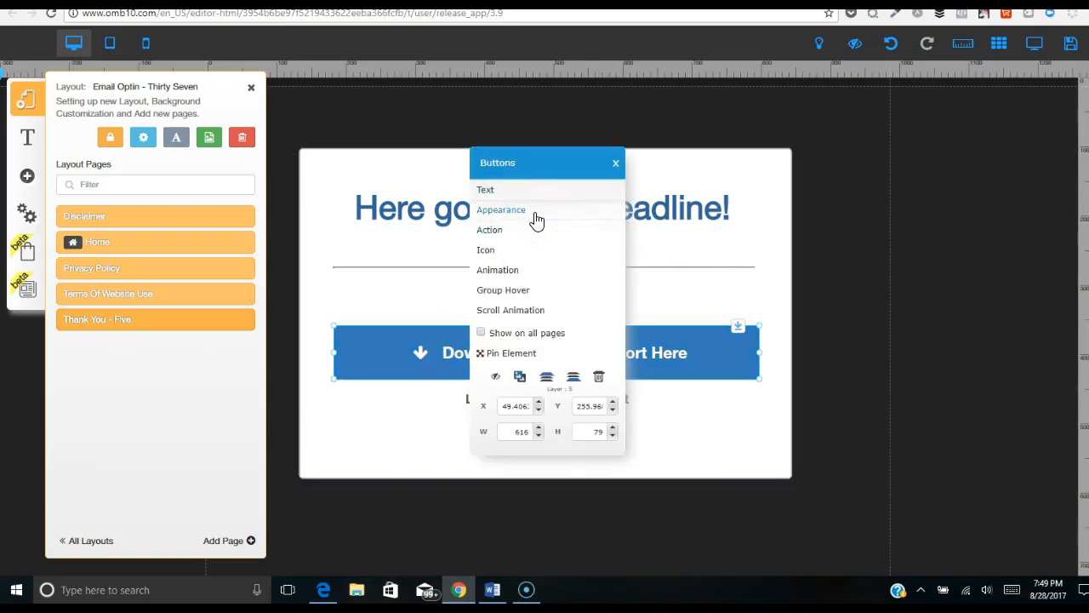
click(501, 210)
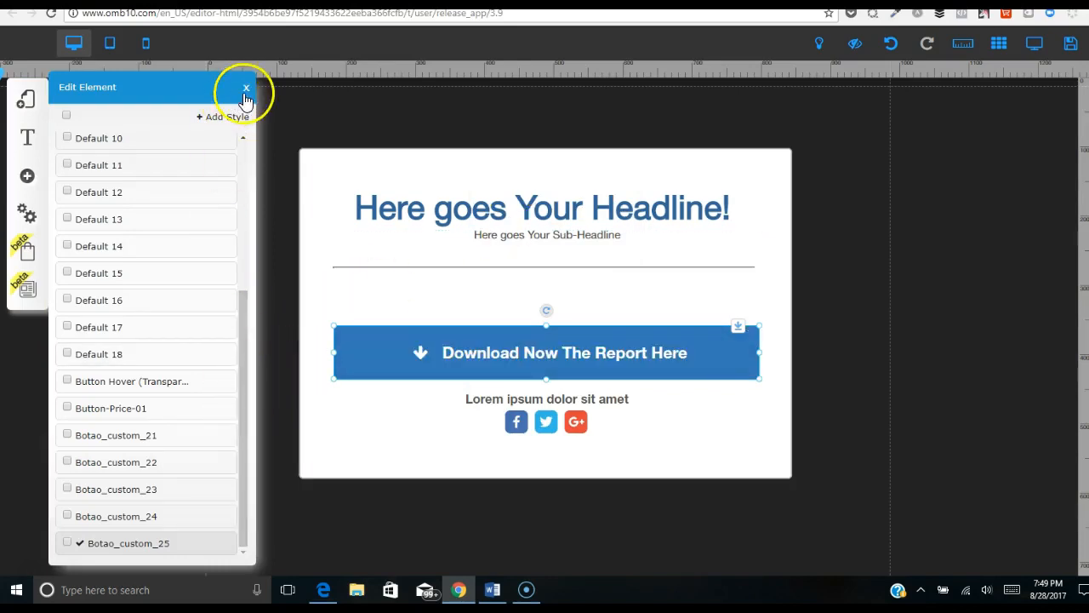
click(245, 87)
Step: Review the email link form among the download button's actions, and display the elements that can be added to the site
click(449, 348)
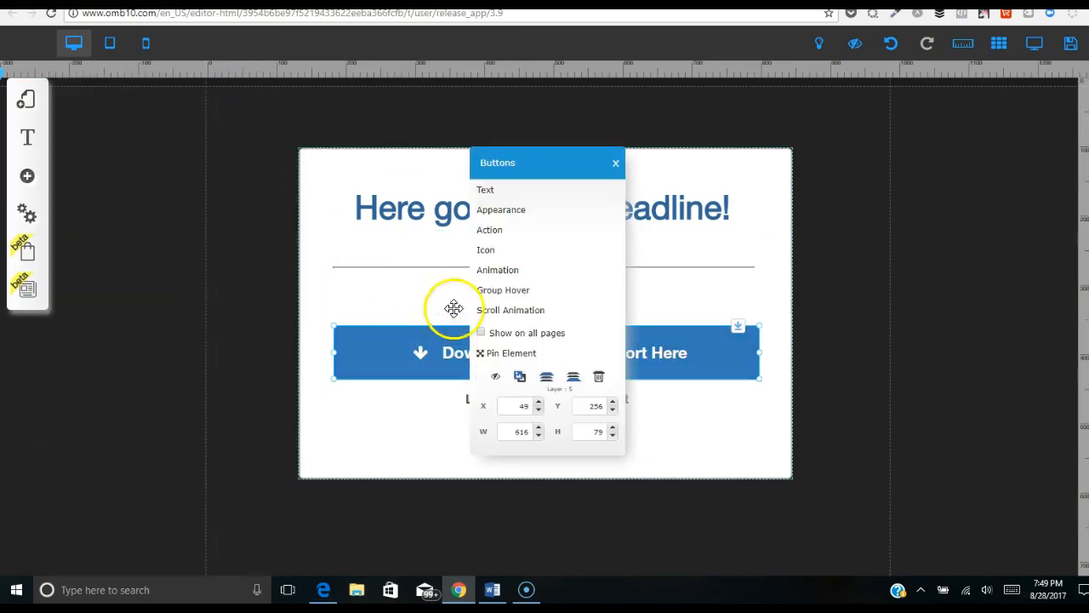
click(483, 230)
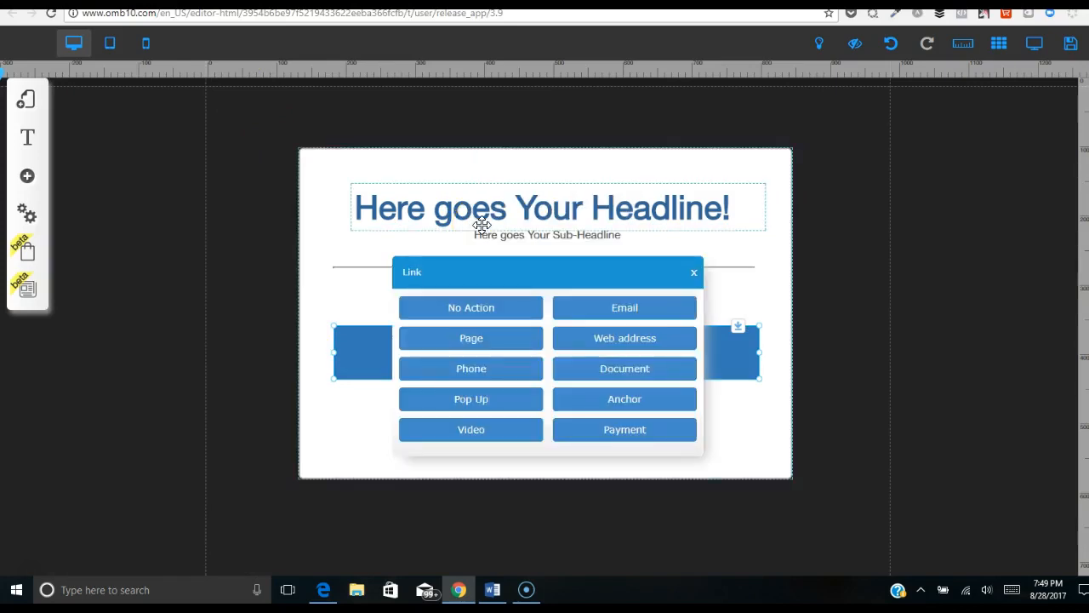
click(603, 311)
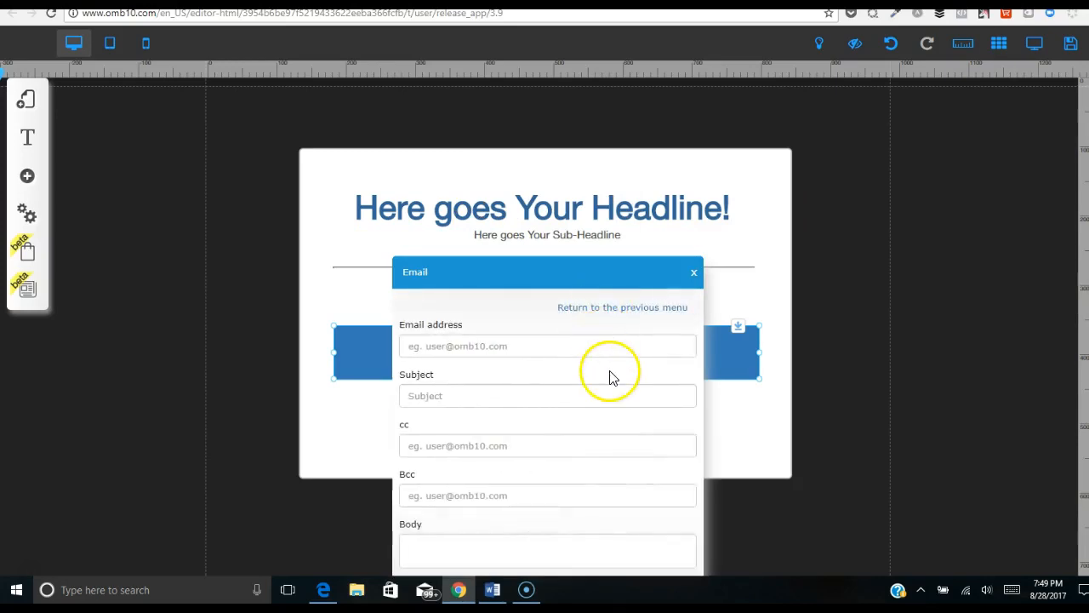
click(693, 274)
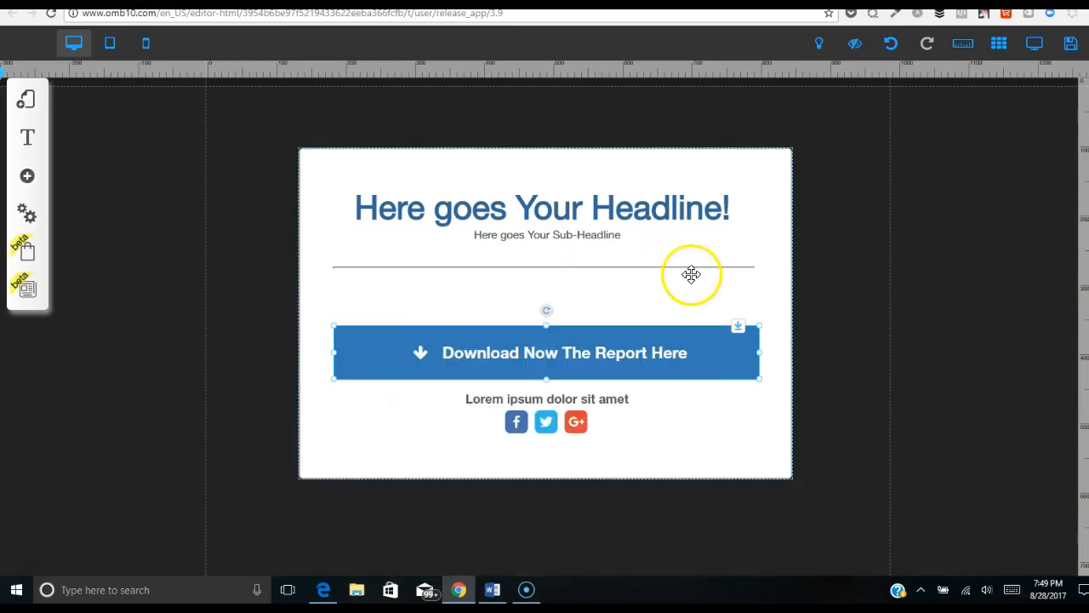
click(27, 180)
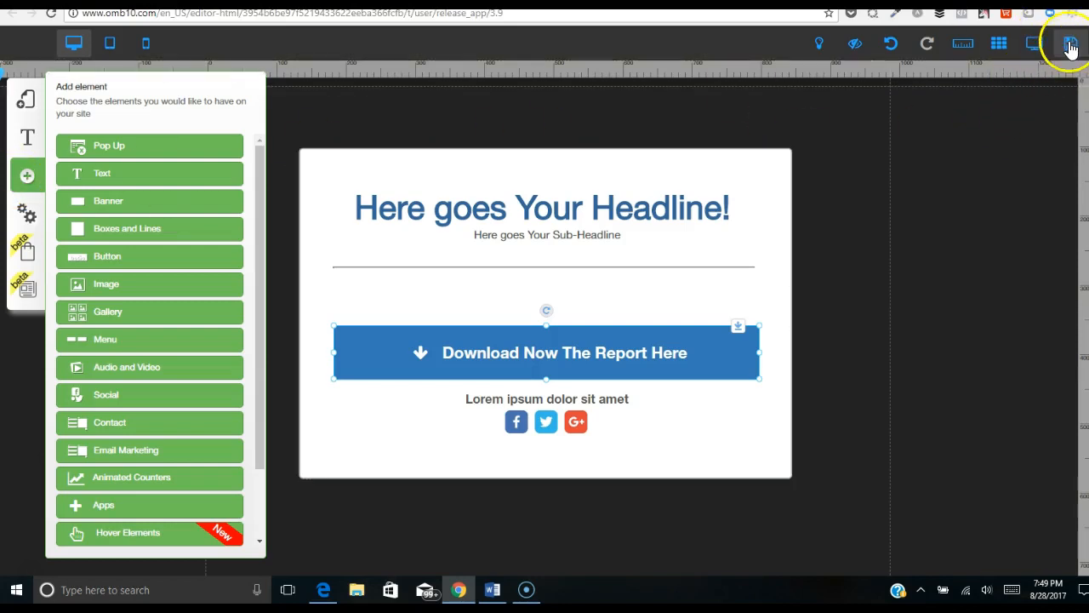
Step: Review the email marketing opt-in forms, and return to the list of elements that can be added before dismissing it
click(115, 459)
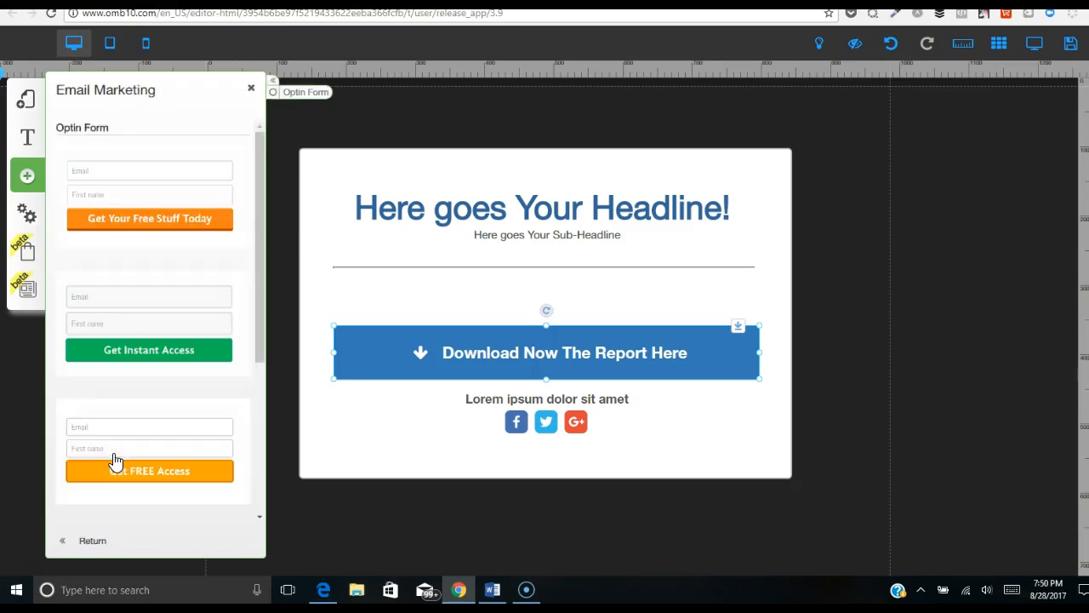
drag(259, 161, 243, 85)
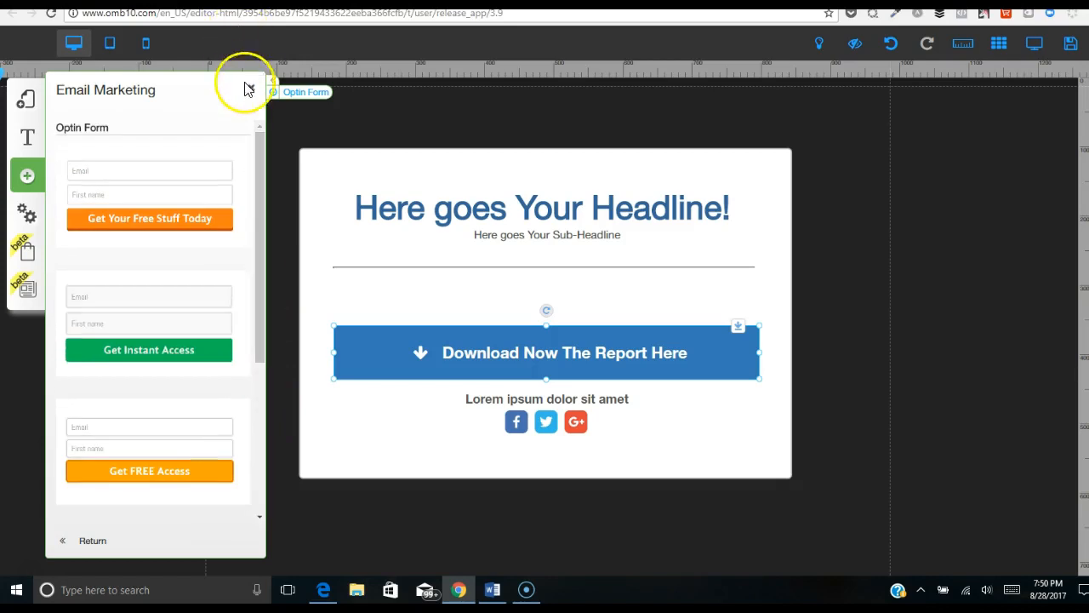
click(251, 90)
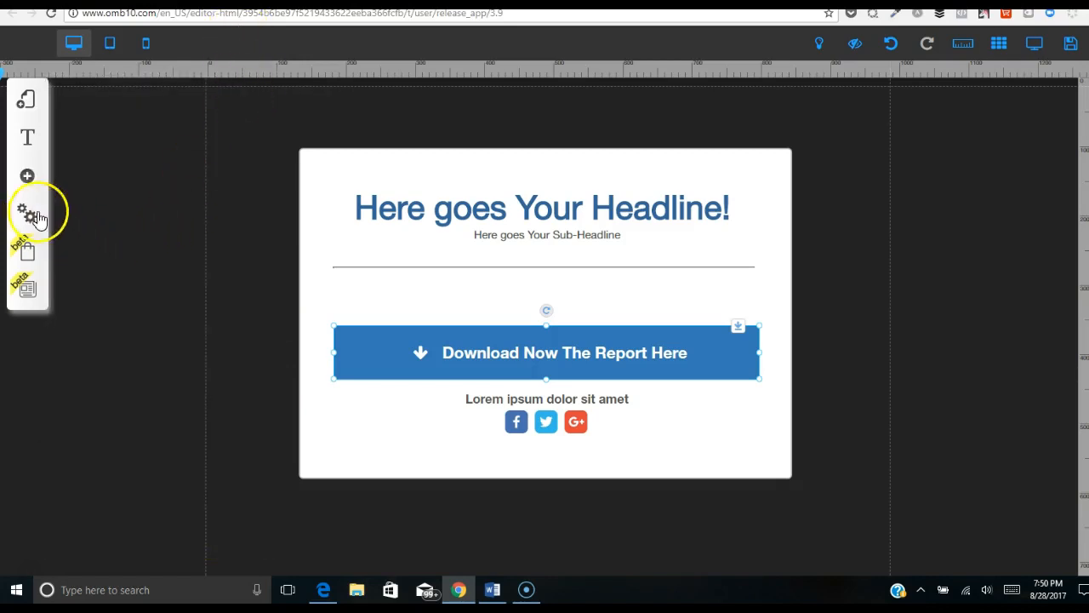
click(27, 180)
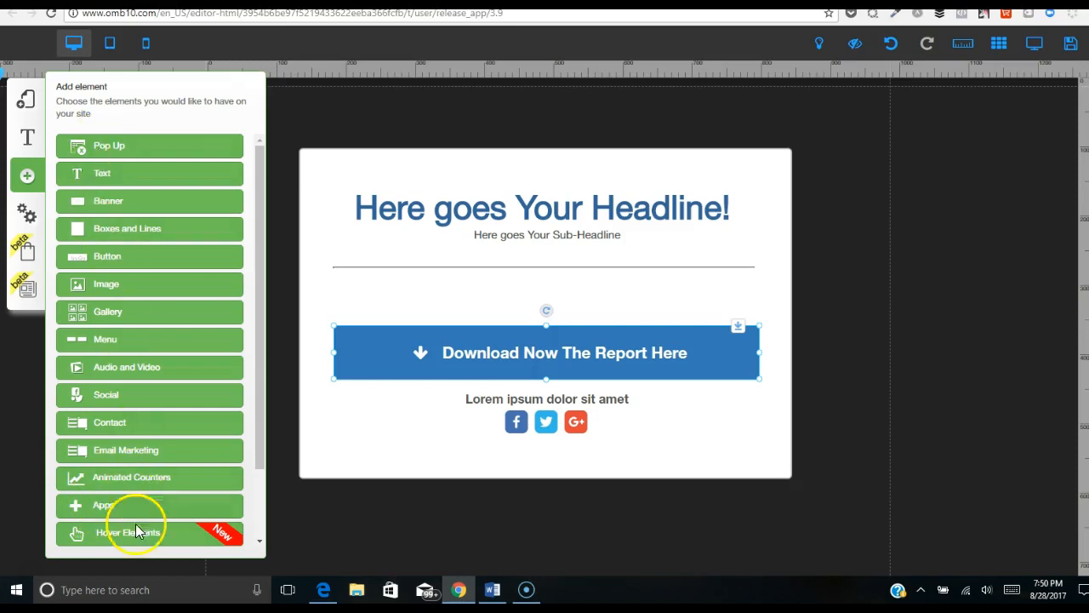
click(426, 297)
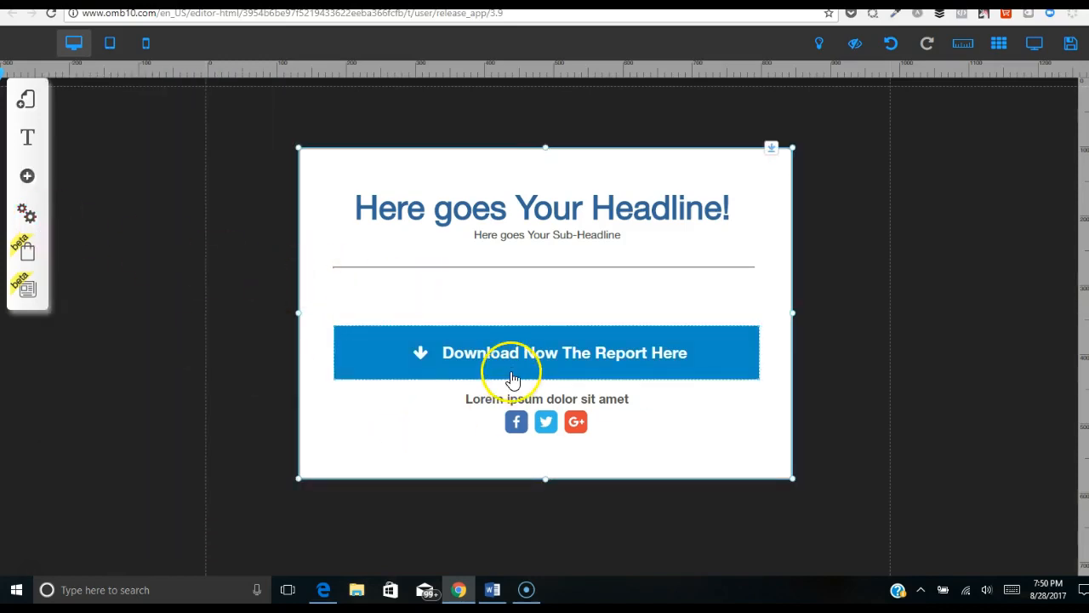
Step: Check the download button's options, and nudge the white content box slightly downward in the desktop layout
click(511, 368)
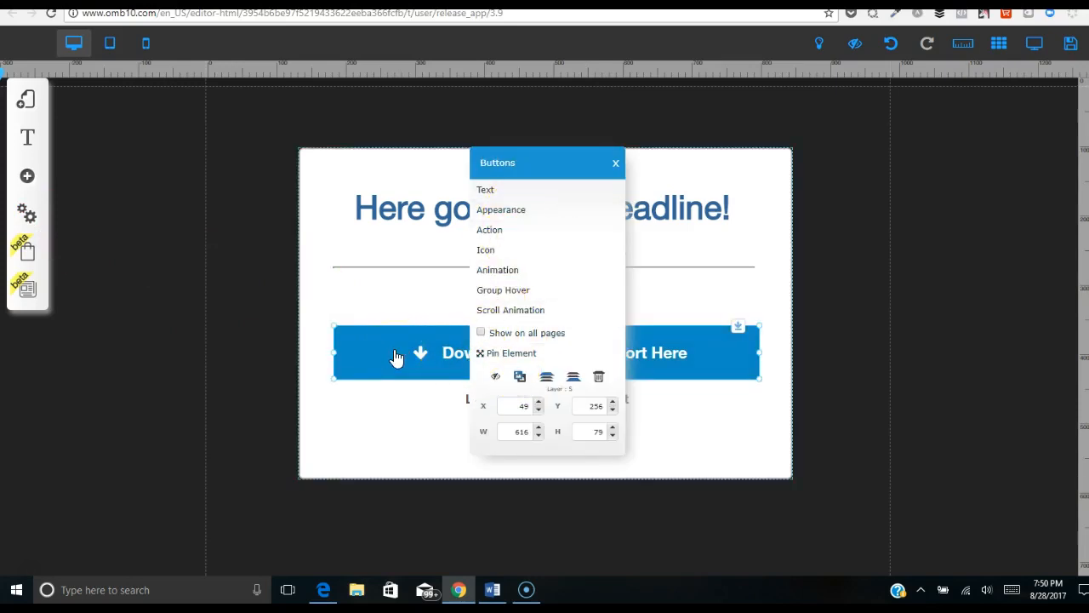
click(905, 291)
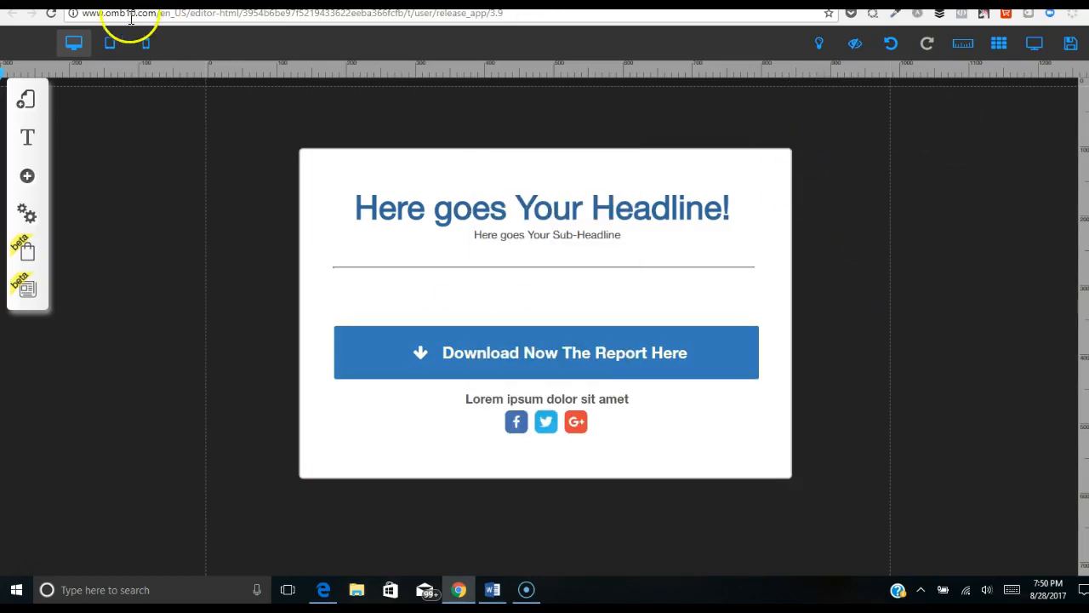
drag(382, 171, 382, 175)
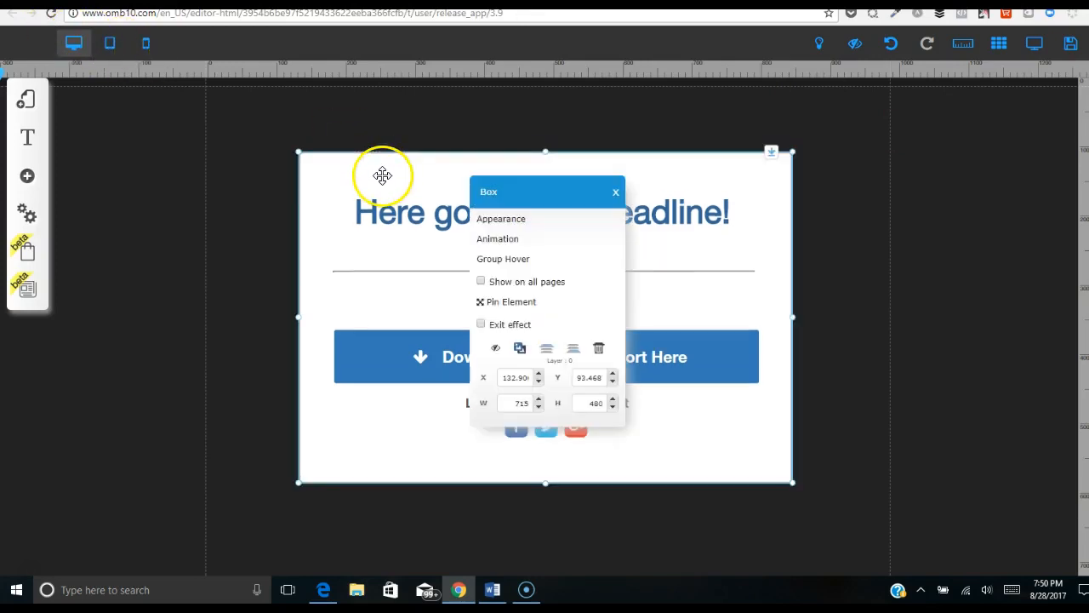
click(374, 177)
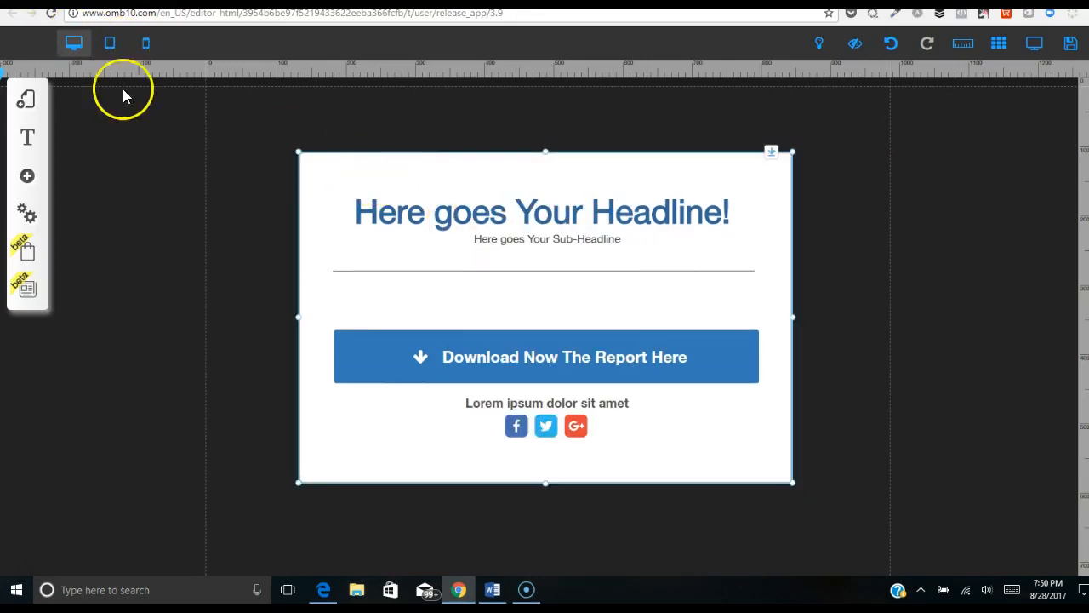
Step: Check the page's tablet layout, and shift the headline slightly to the right in the mobile layout
click(109, 47)
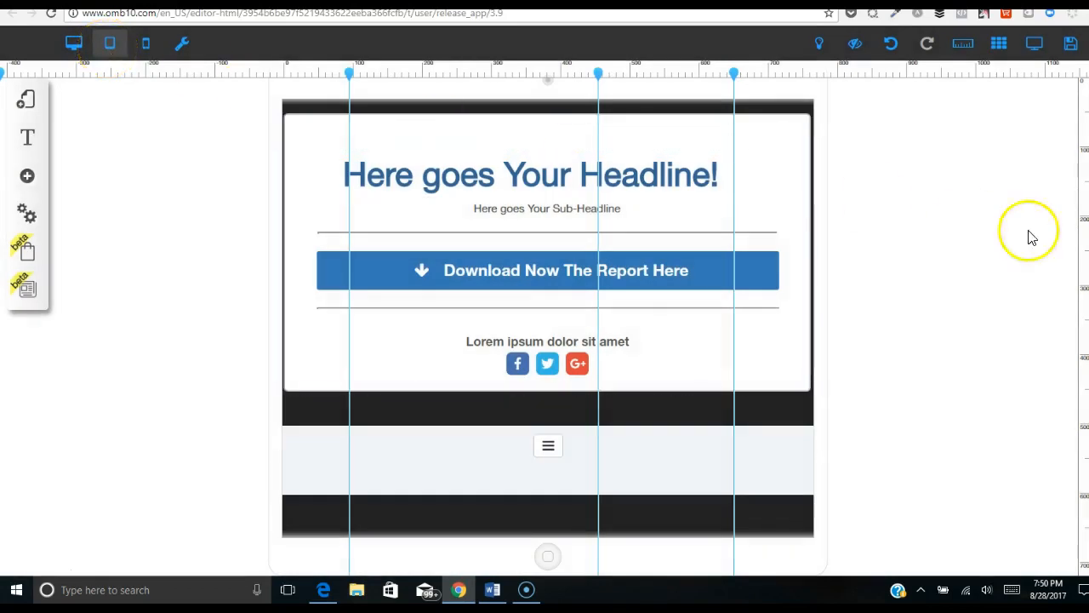
click(142, 50)
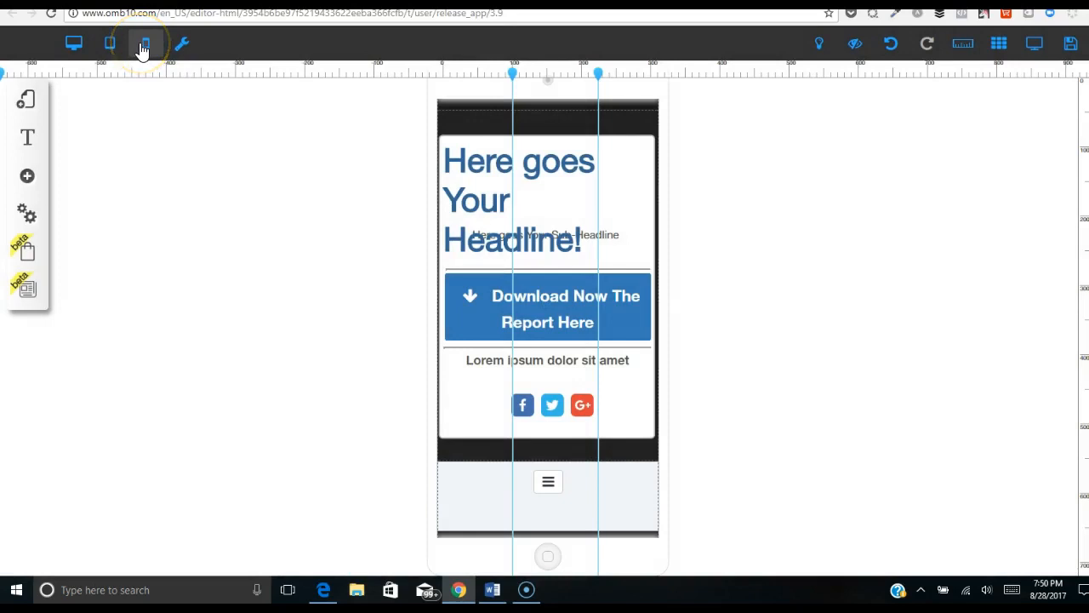
mouse_move(500, 162)
mouse_down()
mouse_move(526, 160)
mouse_move(501, 161)
mouse_up()
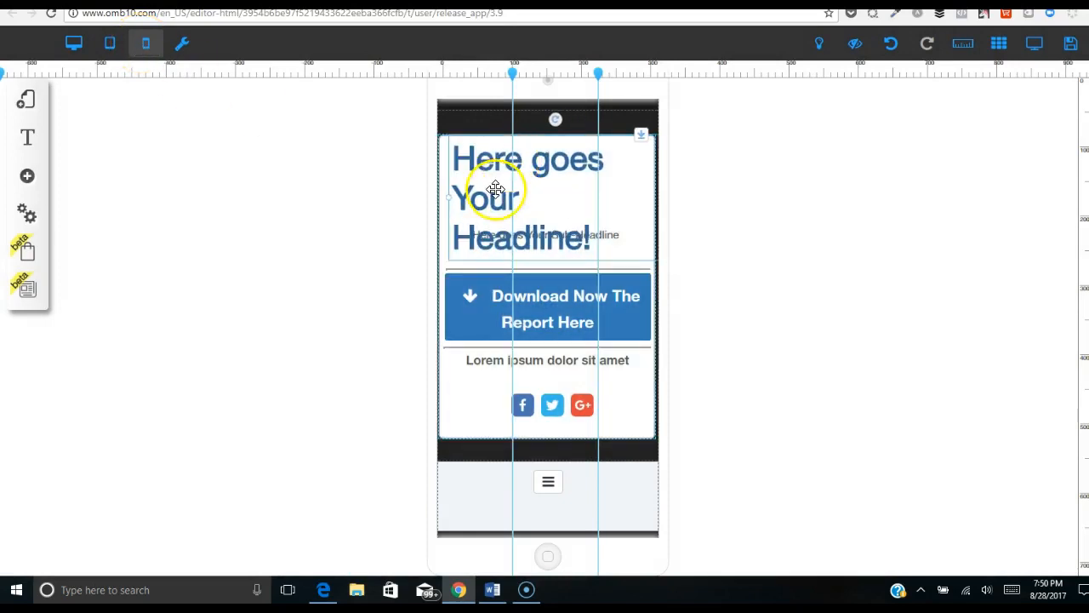
Step: Try the Title L and Title M text styles on the headline in the mobile layout
click(468, 249)
drag(596, 243, 430, 178)
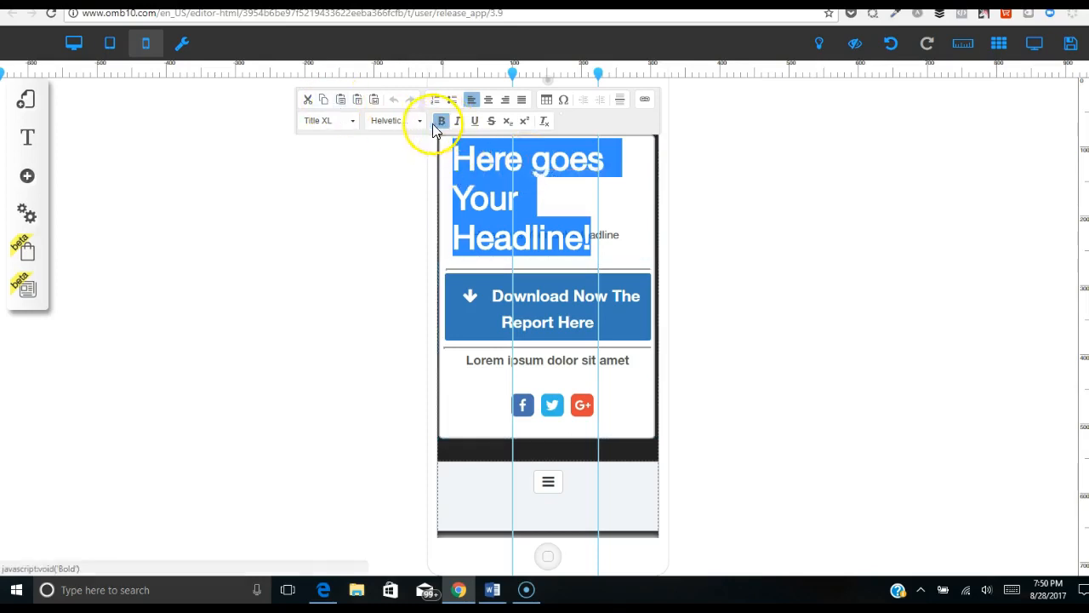
click(353, 126)
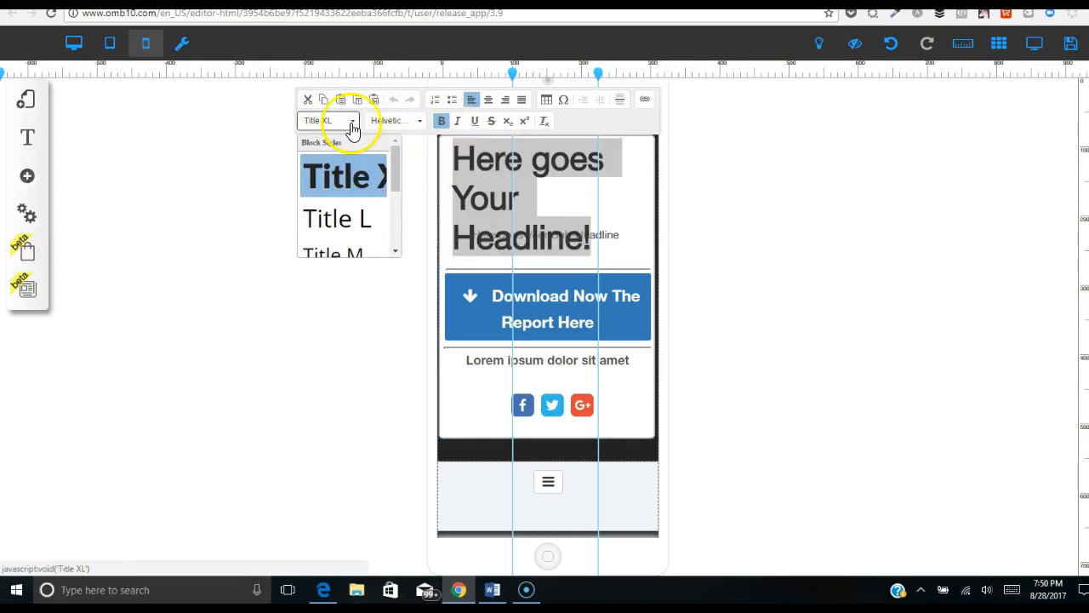
click(347, 215)
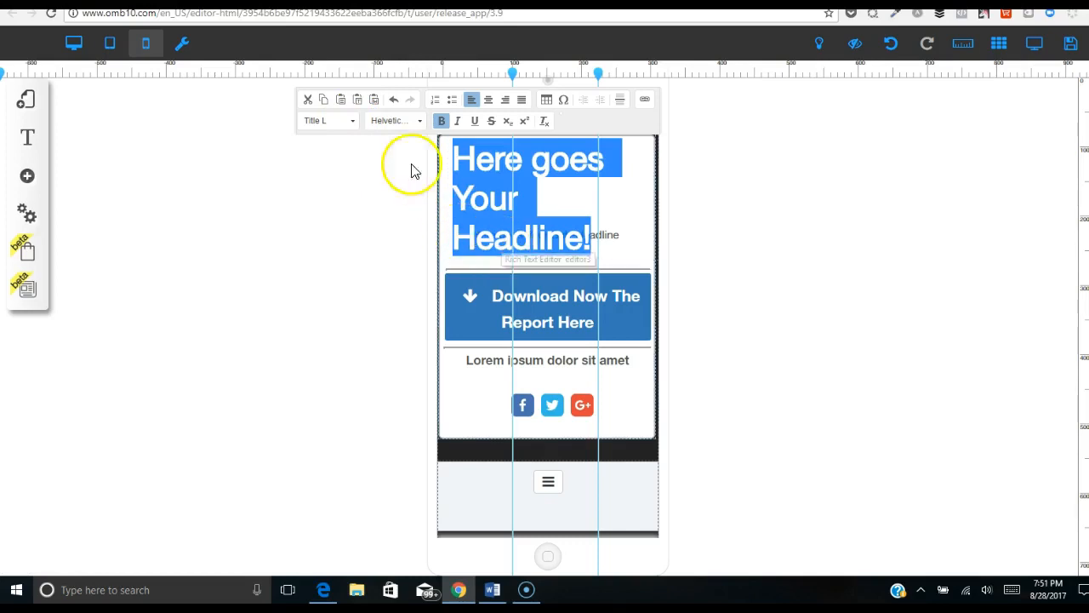
click(354, 126)
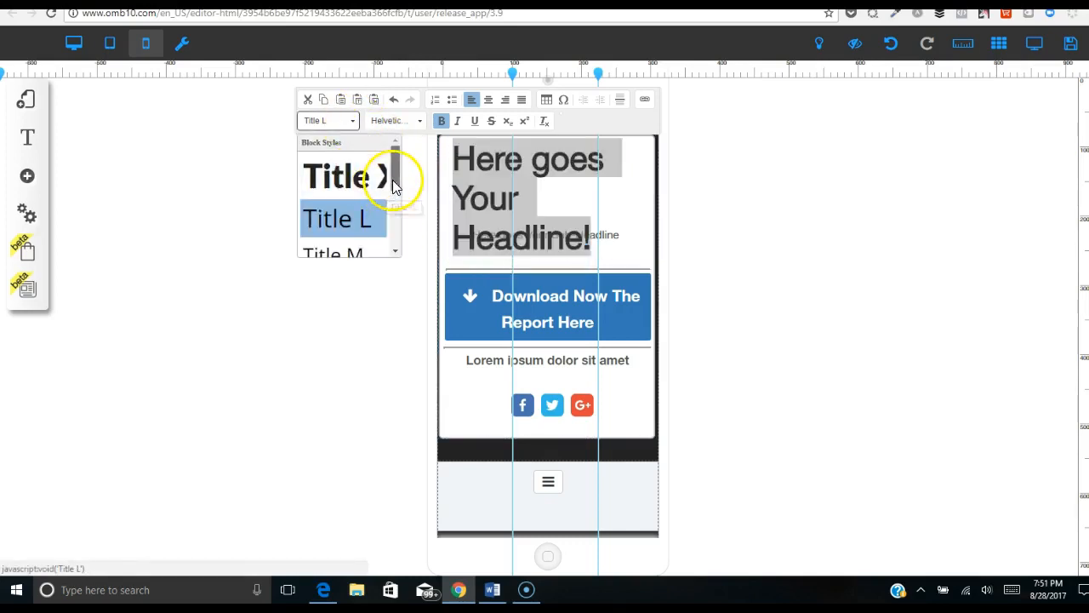
drag(394, 161, 394, 206)
click(348, 210)
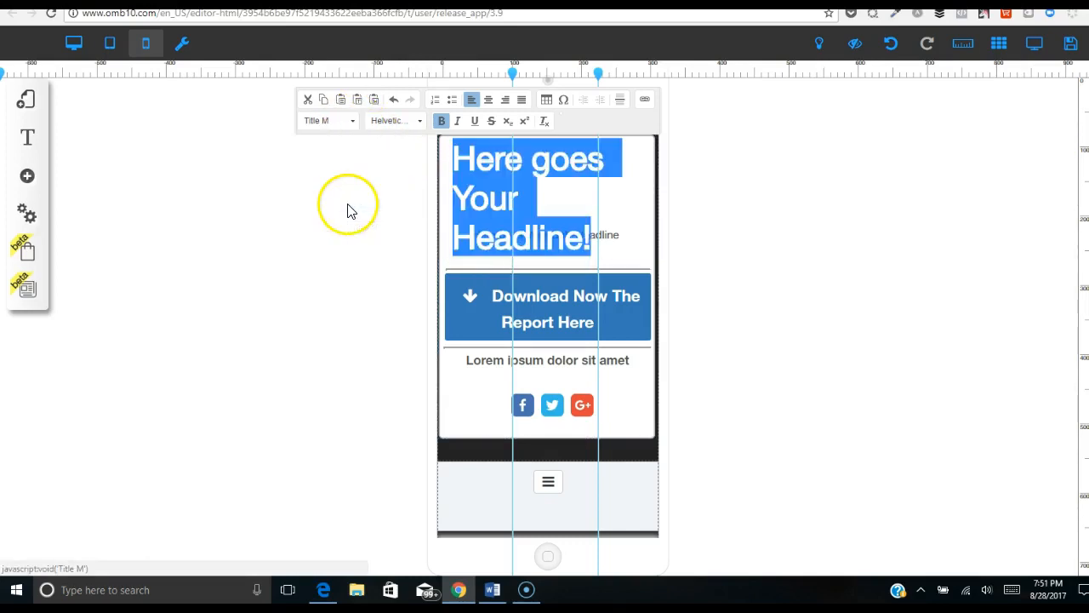
click(592, 234)
click(455, 238)
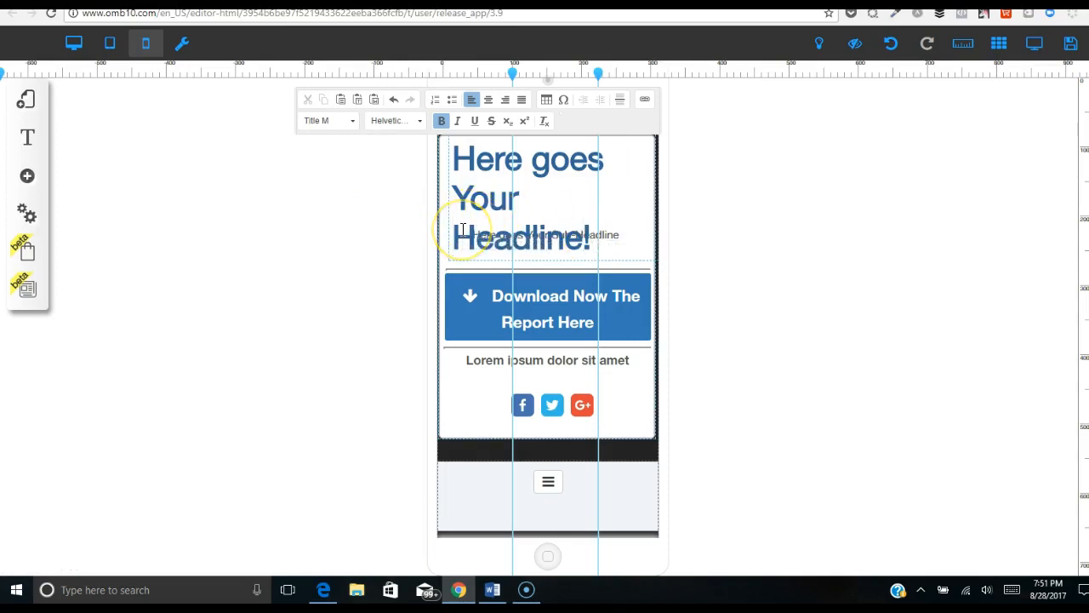
key(BackSpace)
key(Return)
Step: Apply the Body L style to the mobile headline and replace its text with "Here is your PDF"
drag(602, 236, 450, 163)
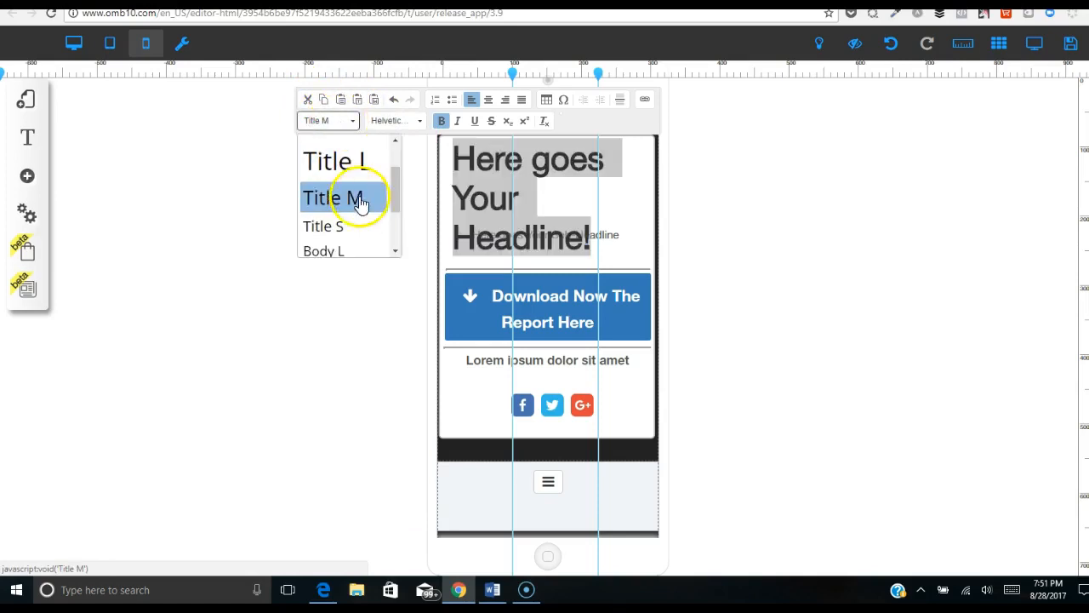
click(352, 247)
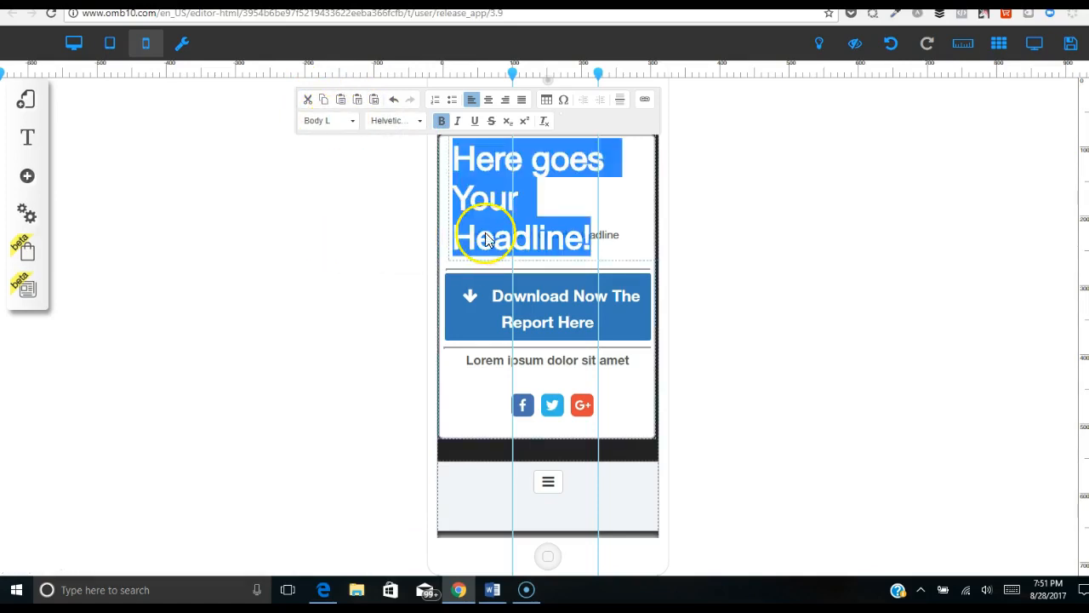
click(598, 236)
drag(599, 236, 445, 177)
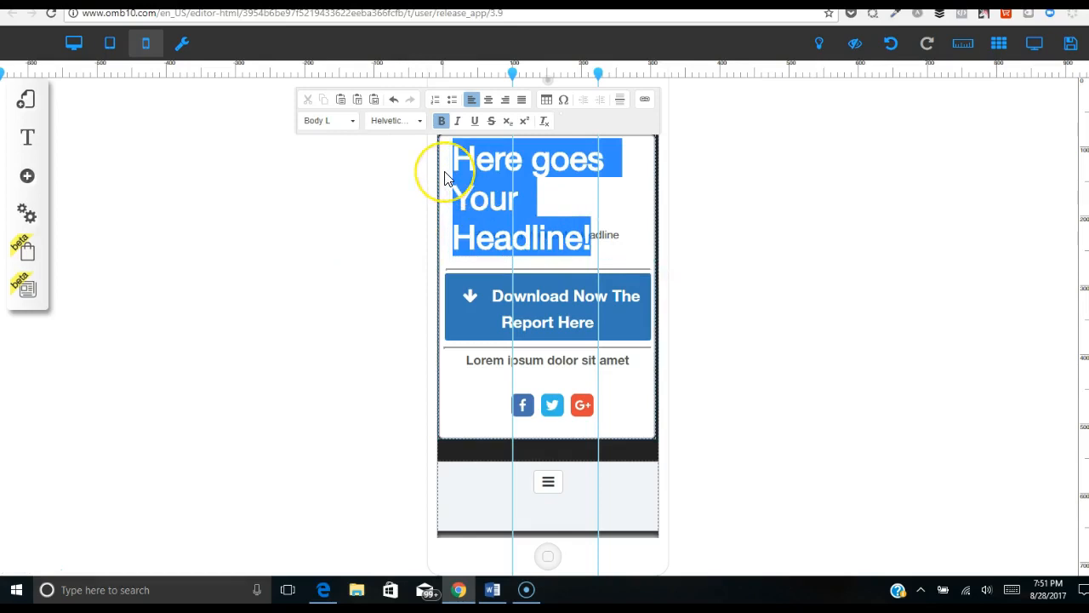
key(BackSpace)
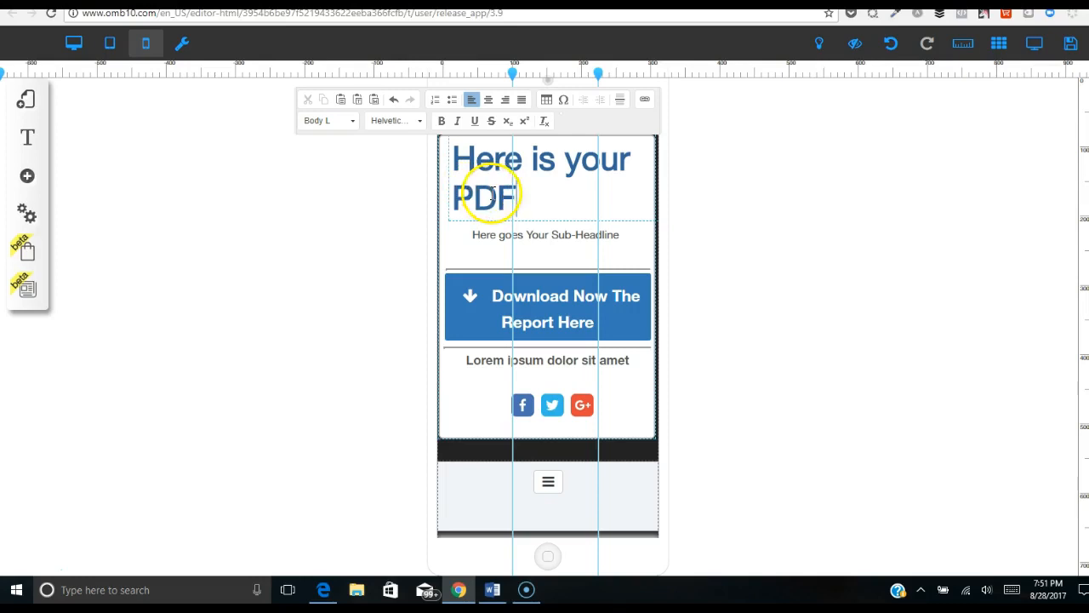
Step: Center the headline text and insert a line break before "PDF"
drag(520, 190, 454, 170)
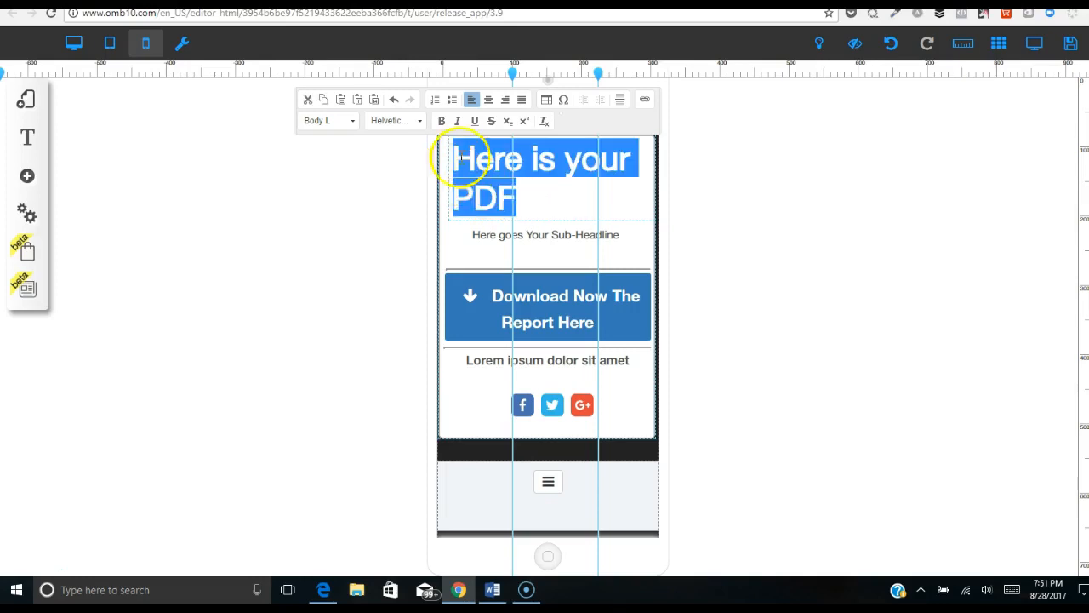
click(488, 100)
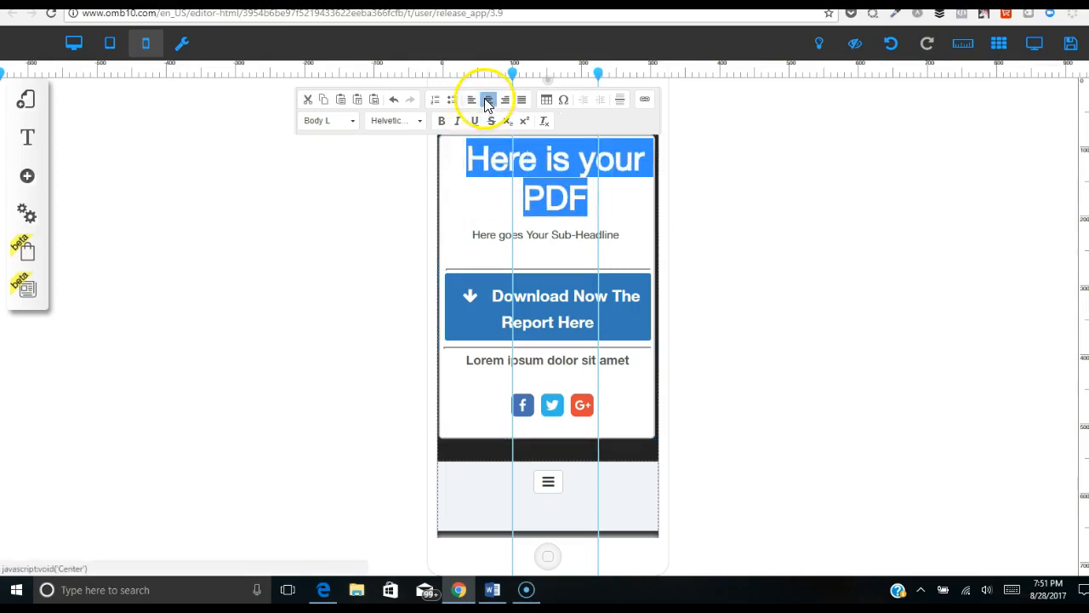
click(515, 159)
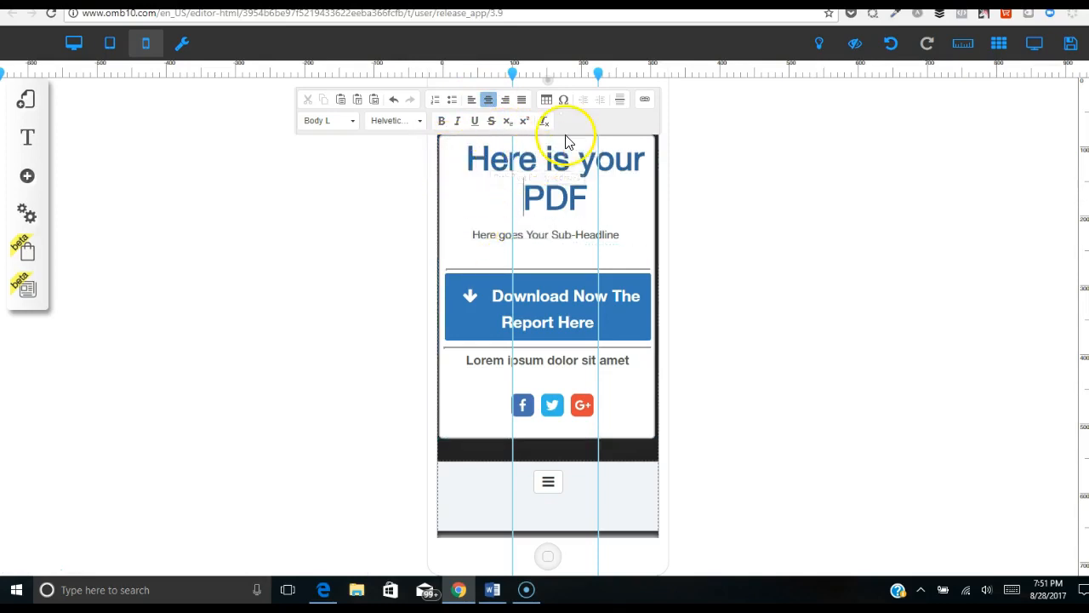
key(Return)
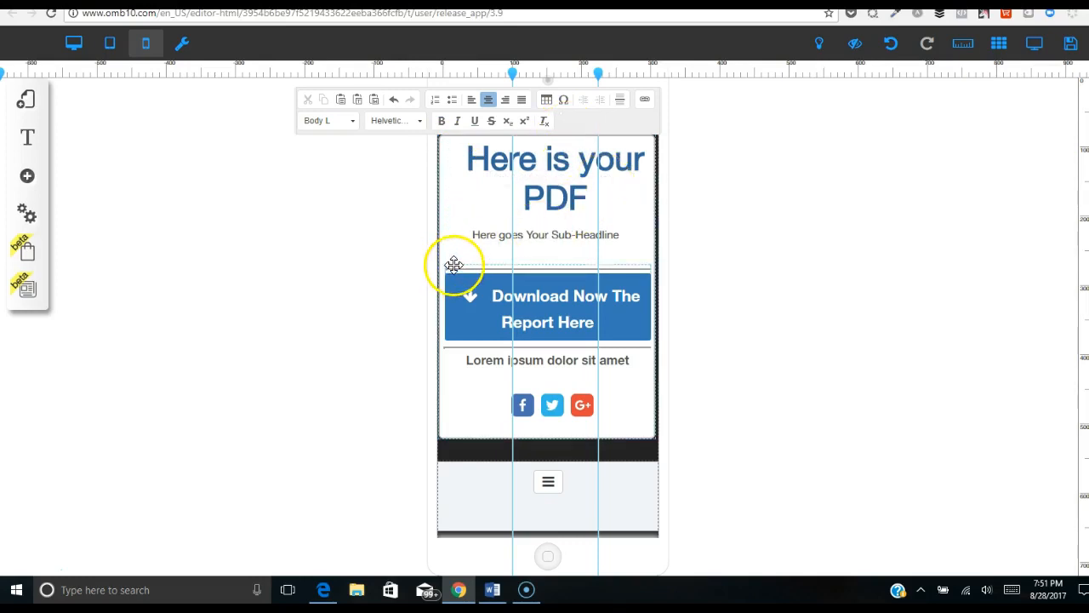
Step: Nudge the white content box slightly upward in the mobile layout, and save all changes
click(483, 143)
drag(483, 148, 486, 122)
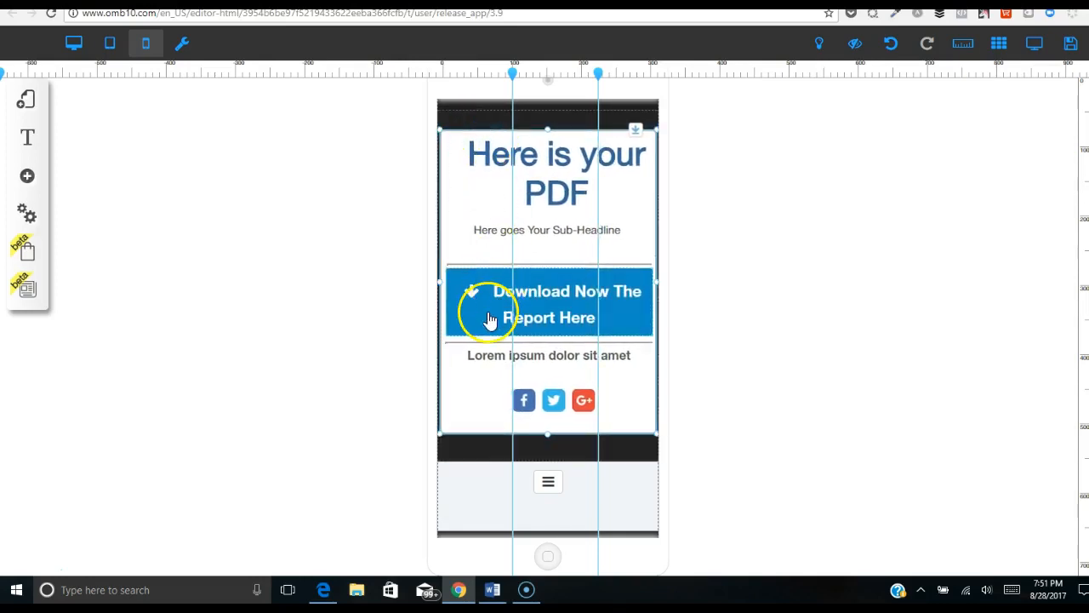
click(1071, 44)
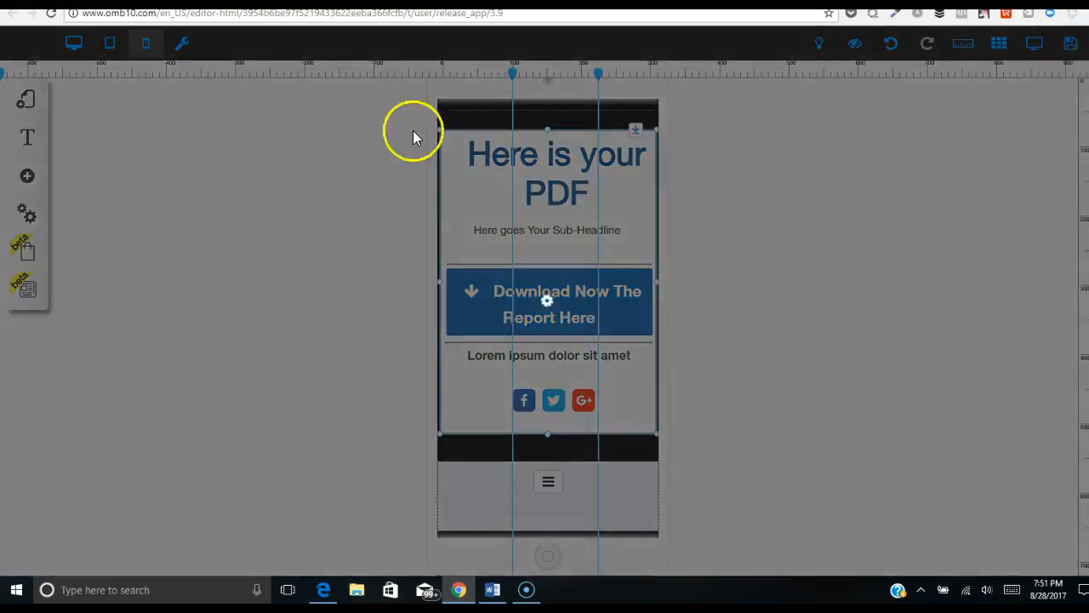
click(726, 442)
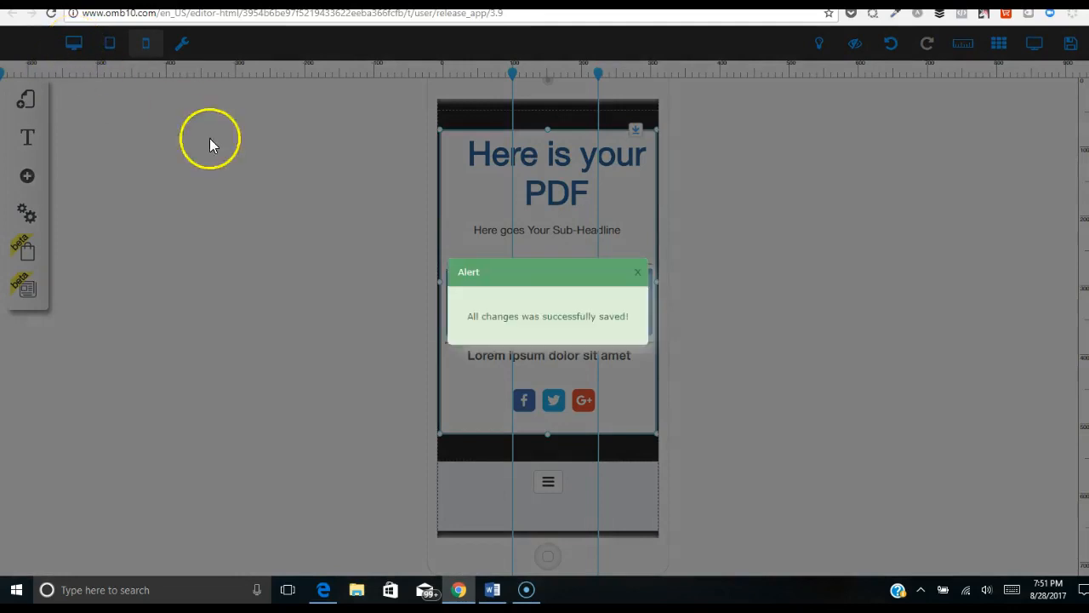
click(637, 272)
Step: Return to the desktop layout and retype the headline so that "Here is your PDF" sits on a single line
click(73, 47)
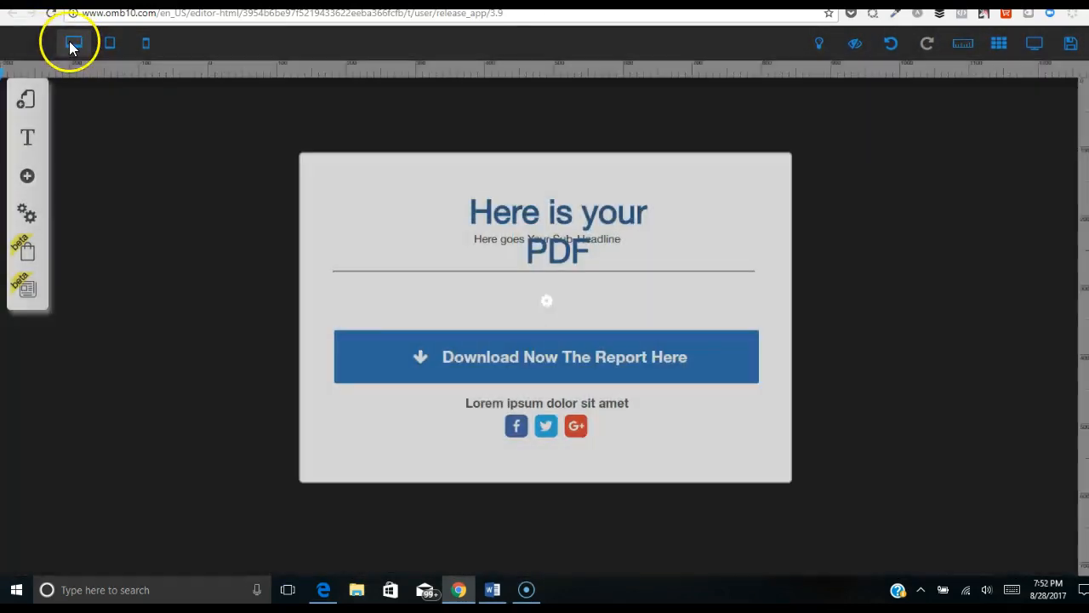
click(672, 230)
click(638, 221)
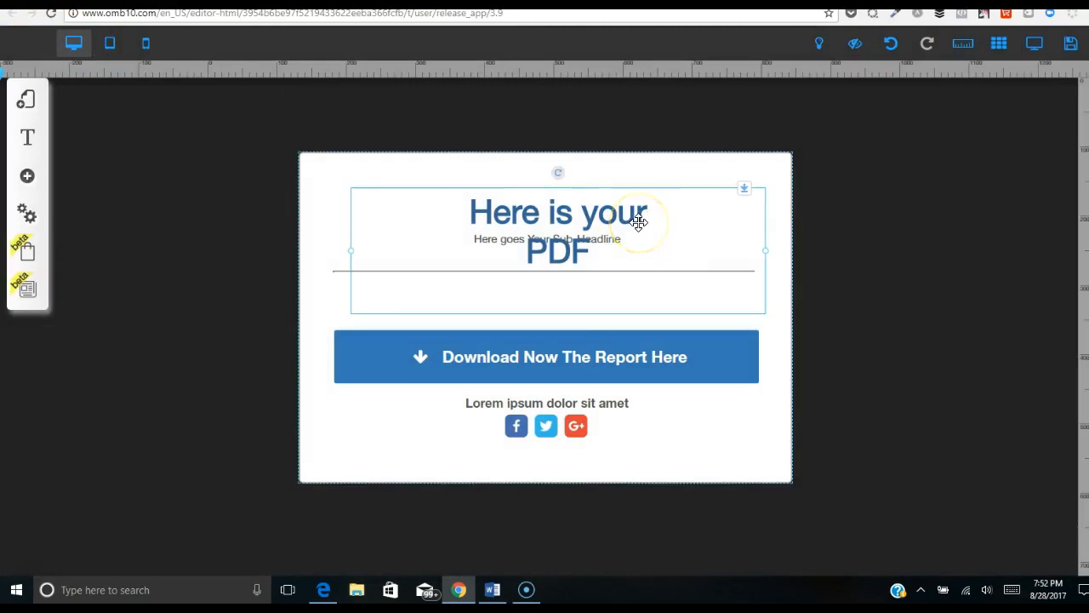
click(524, 257)
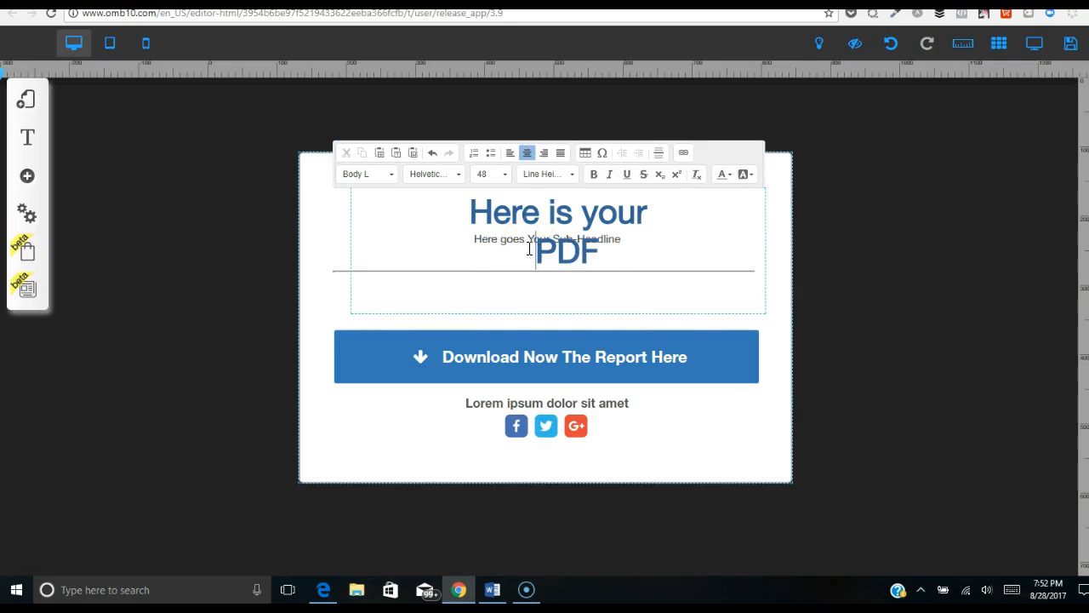
key(BackSpace)
key(BackSpace)
key(BackSpace)
key(BackSpace)
key(BackSpace)
key(BackSpace)
key(BackSpace)
key(BackSpace)
key(BackSpace)
key(BackSpace)
key(BackSpace)
key(BackSpace)
key(BackSpace)
key(BackSpace)
key(BackSpace)
key(BackSpace)
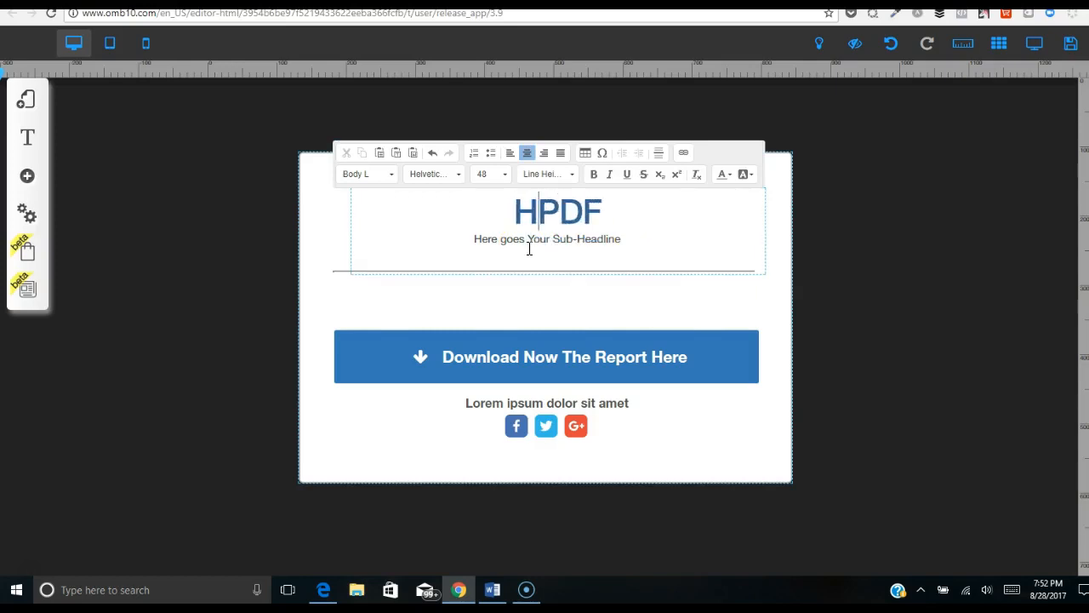
text(Here is your)
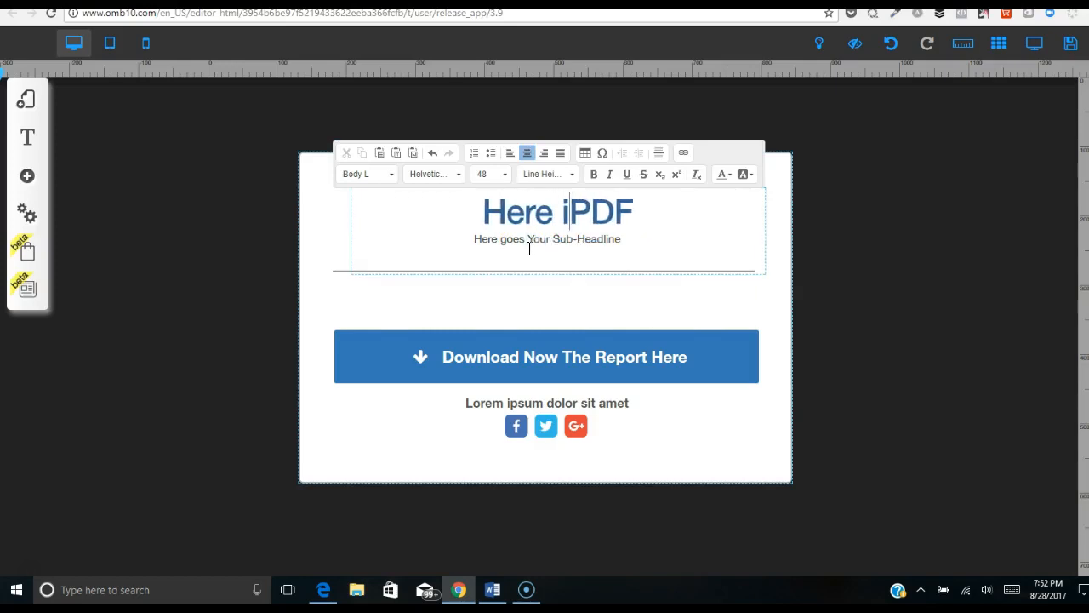
click(202, 142)
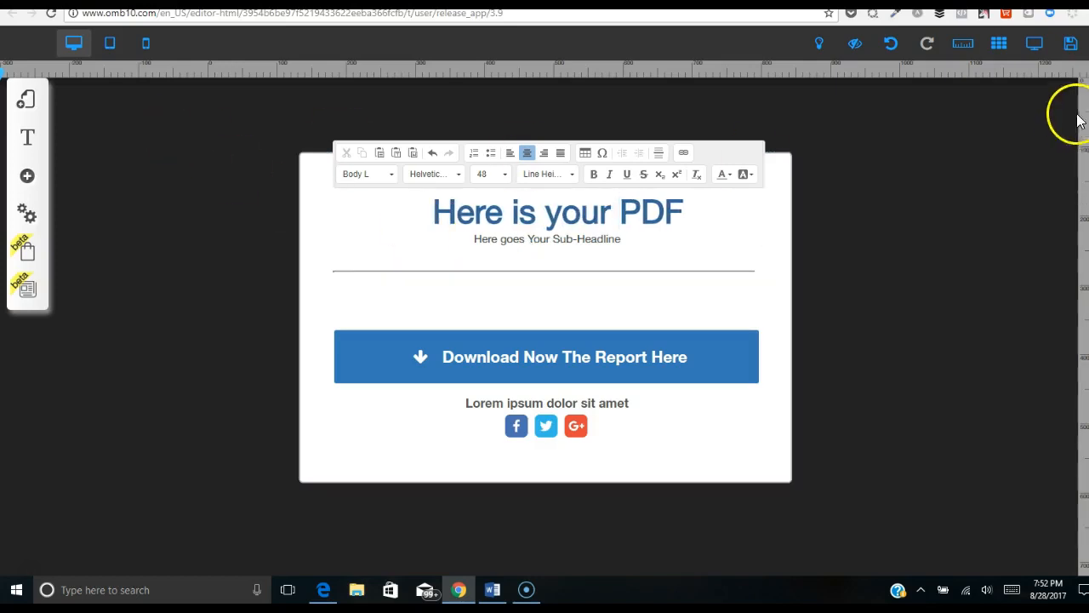
Step: Save all changes to the thank-you page with its desktop headline edit, and dismiss the save alert
click(1070, 43)
click(727, 442)
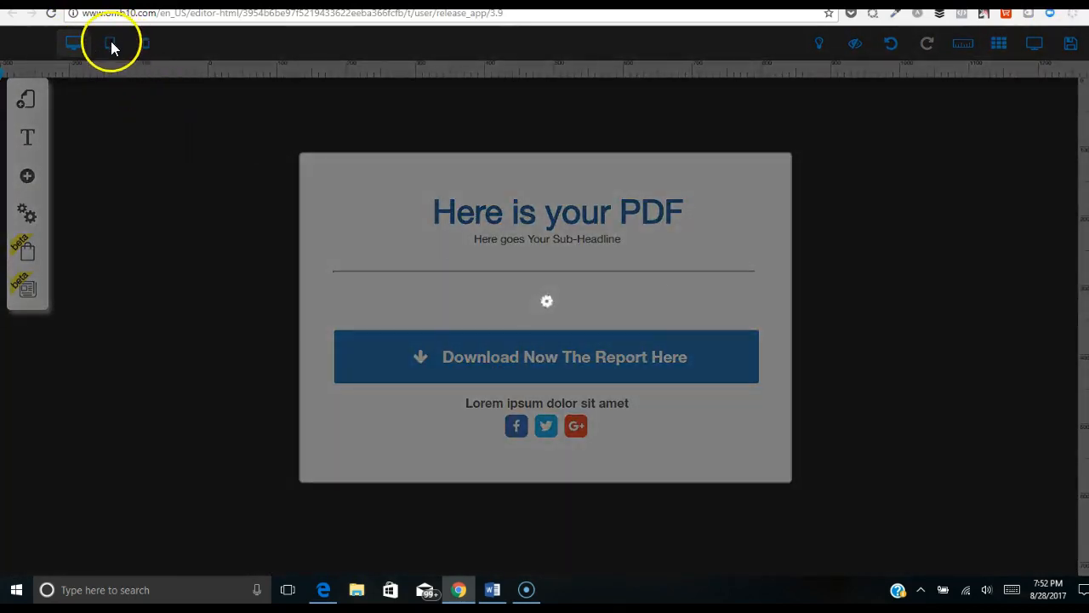
click(638, 278)
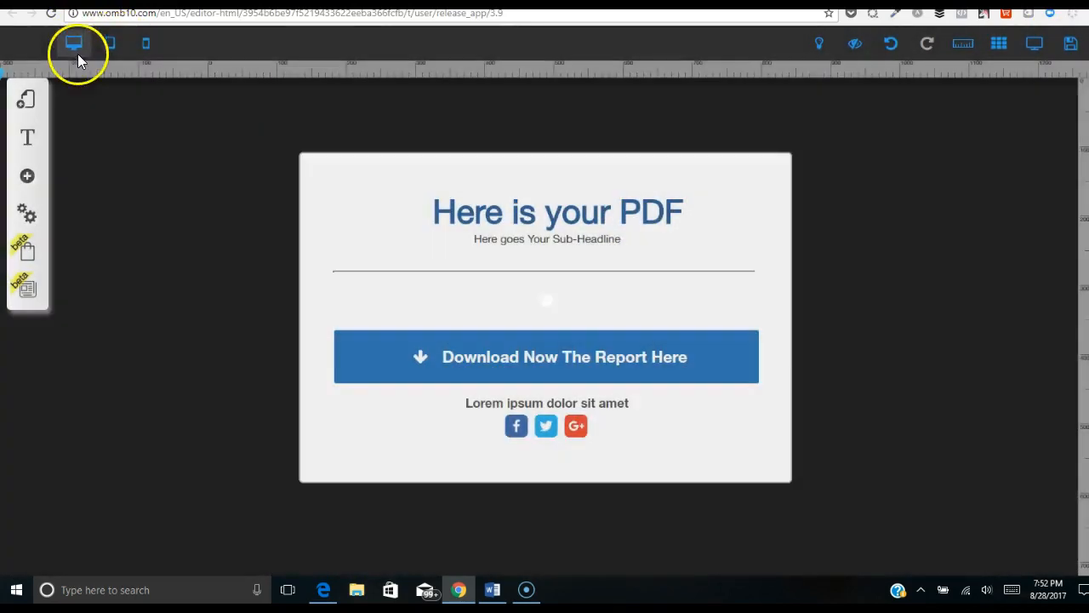
Step: Check how the thank-you page looks in the tablet and mobile layouts, and return to the desktop layout
click(109, 44)
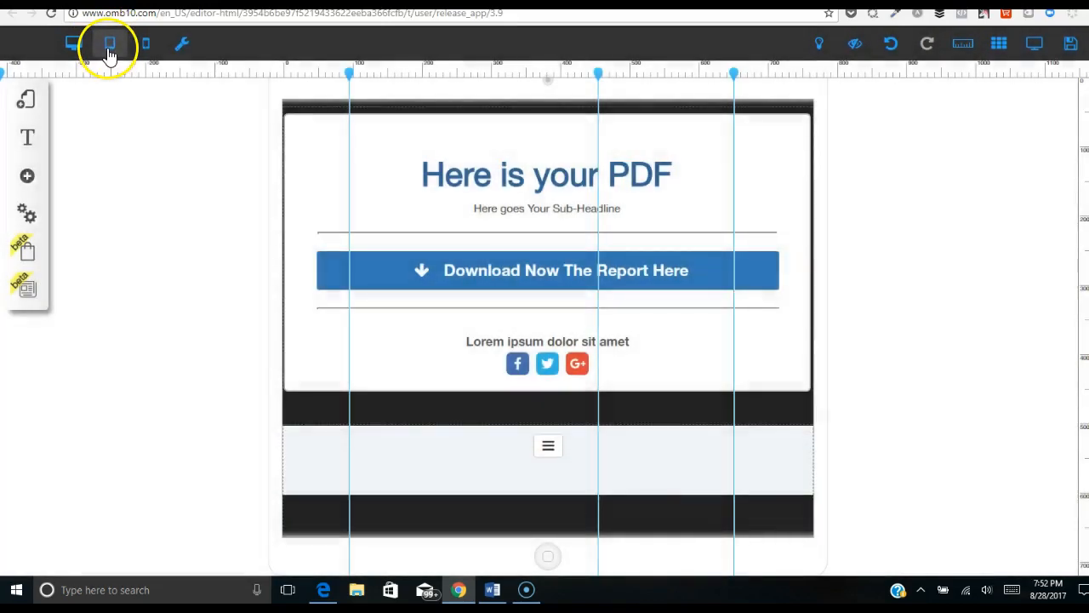
click(145, 47)
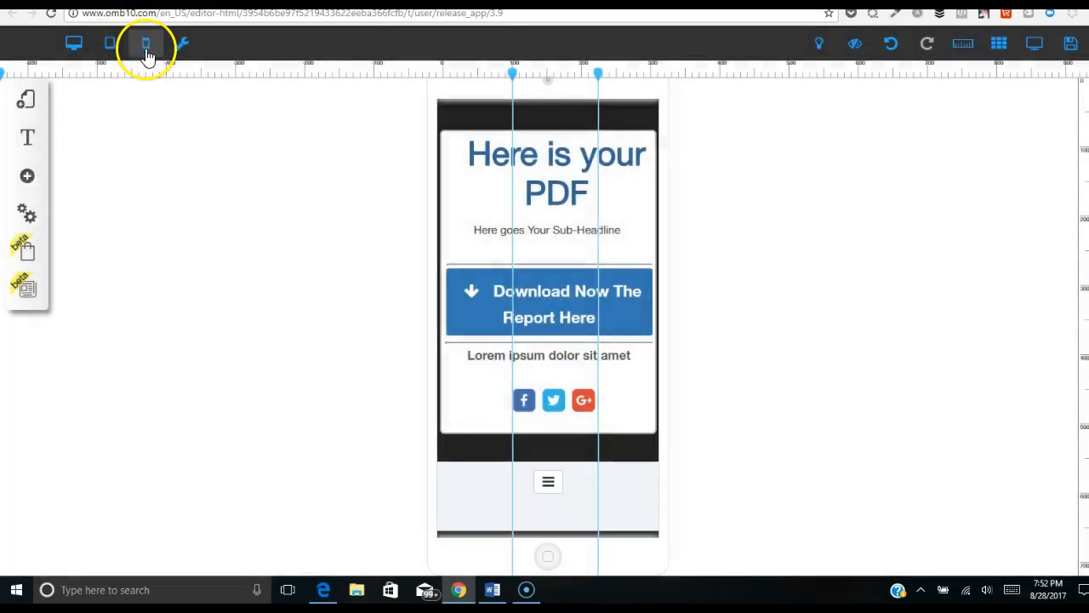
click(74, 44)
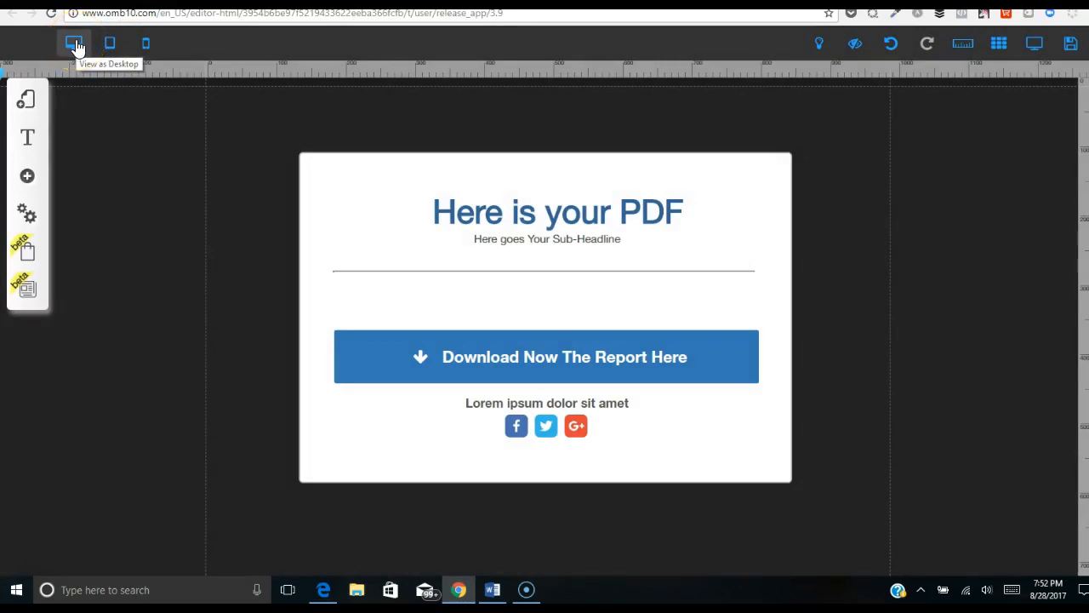
Step: Save the site style and site settings once more from the desktop layout, and close the alert
click(1072, 46)
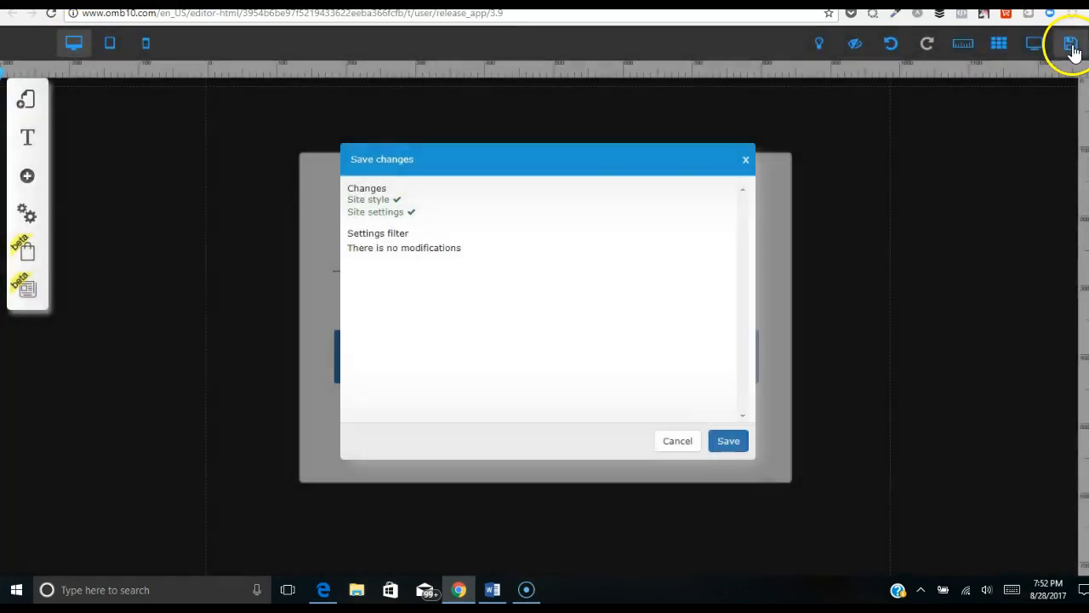
click(740, 457)
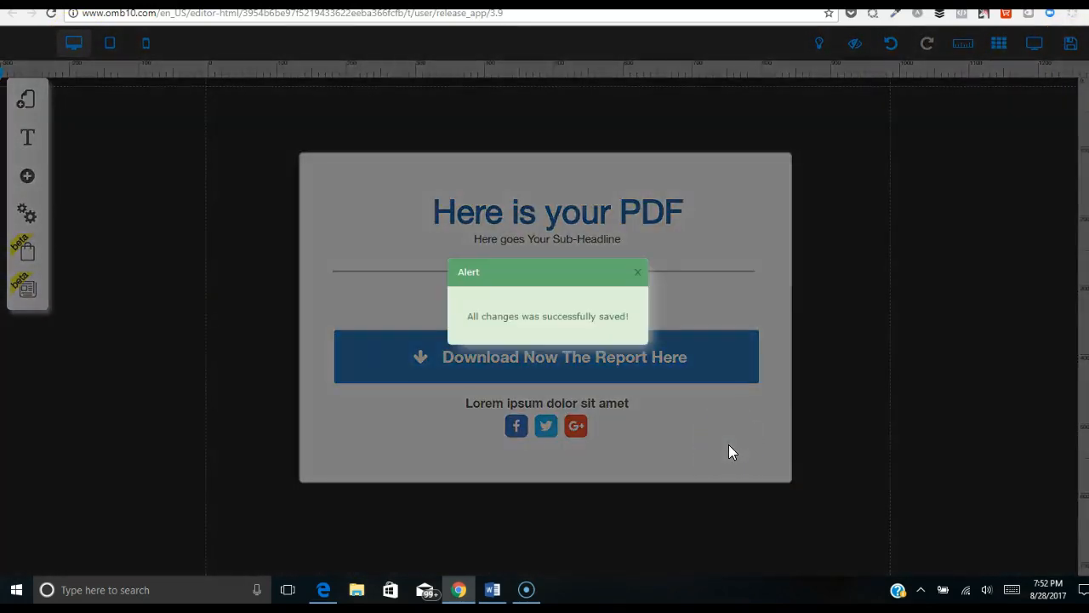
click(639, 271)
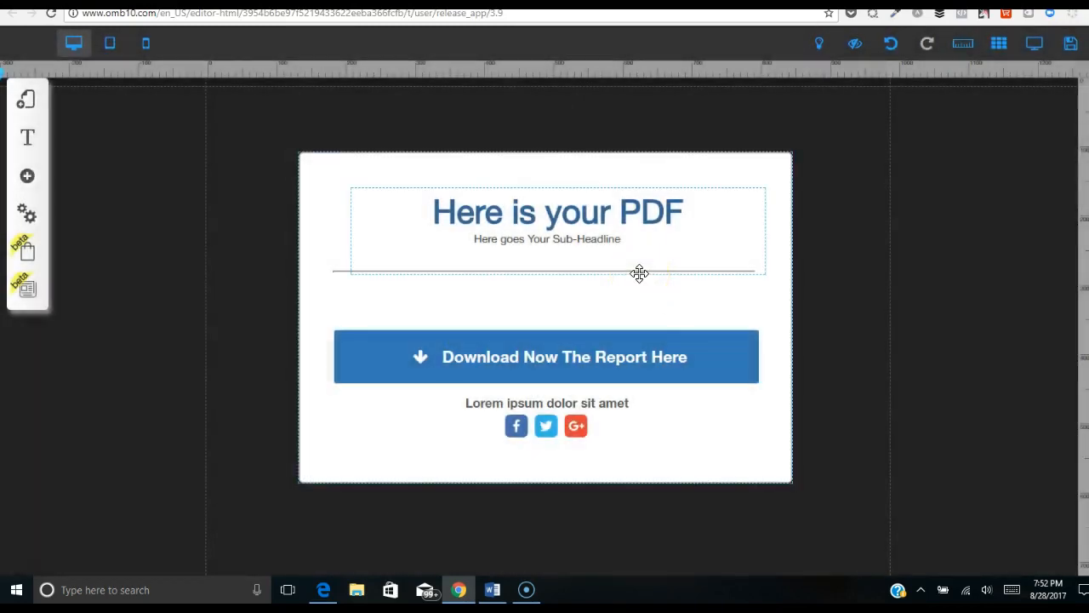